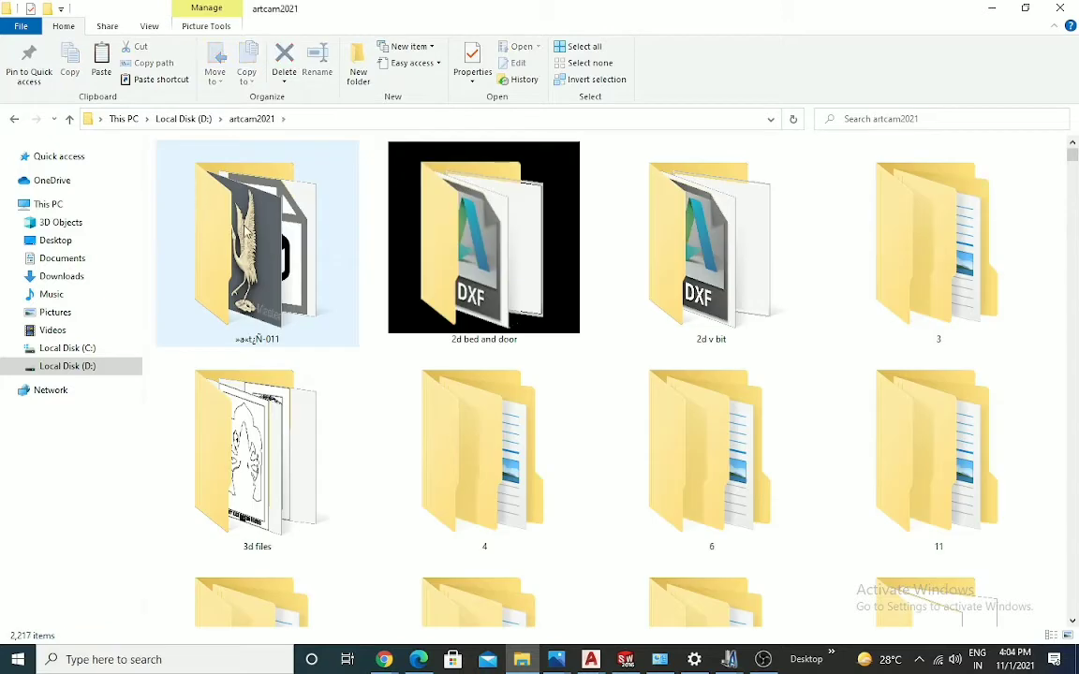
Return to the artcam2021 folder, check the 2d bed subfolder of 2d bed and door, and go back to its parent folder.
{"action": "left_click", "coordinate": [71, 121]}
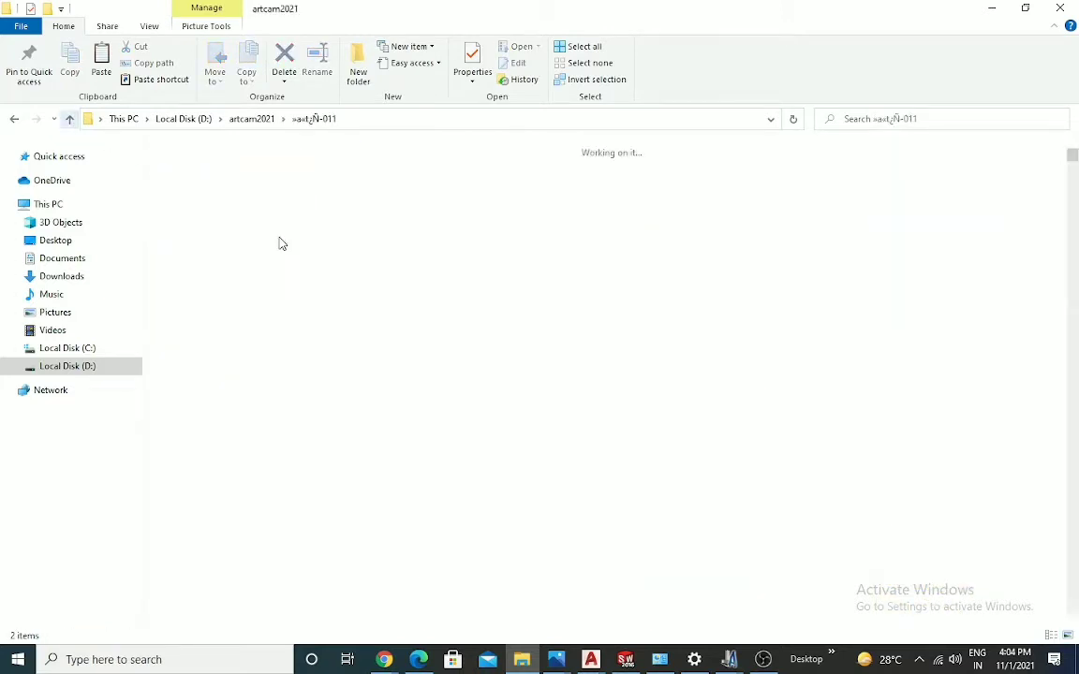
{"action": "double_click", "coordinate": [527, 273]}
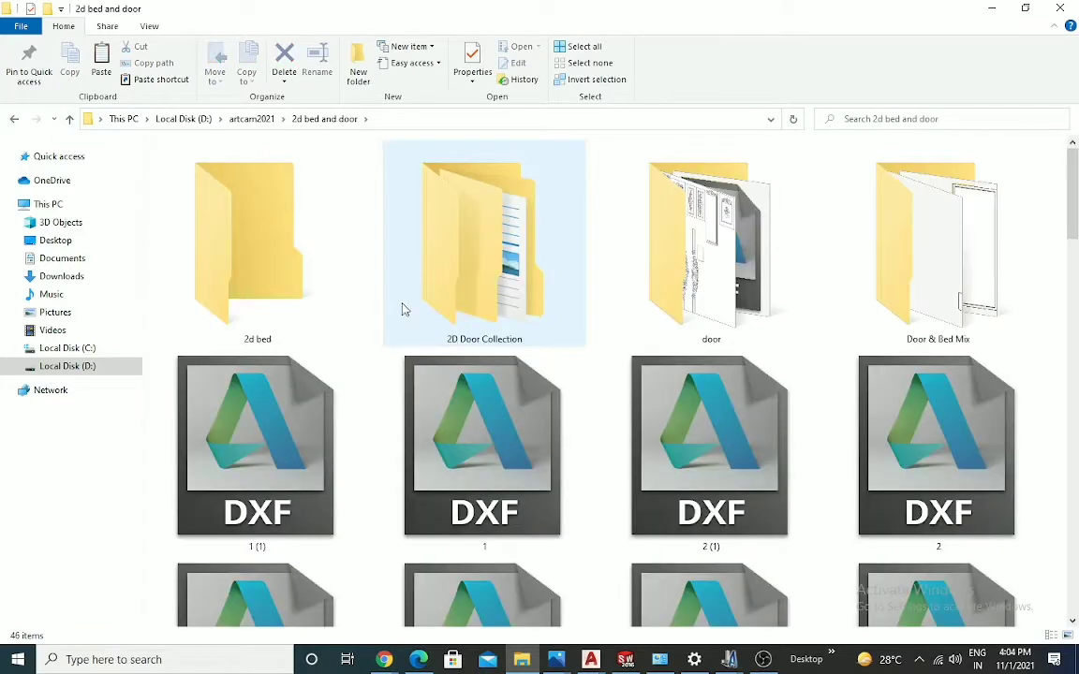
{"action": "double_click", "coordinate": [267, 268]}
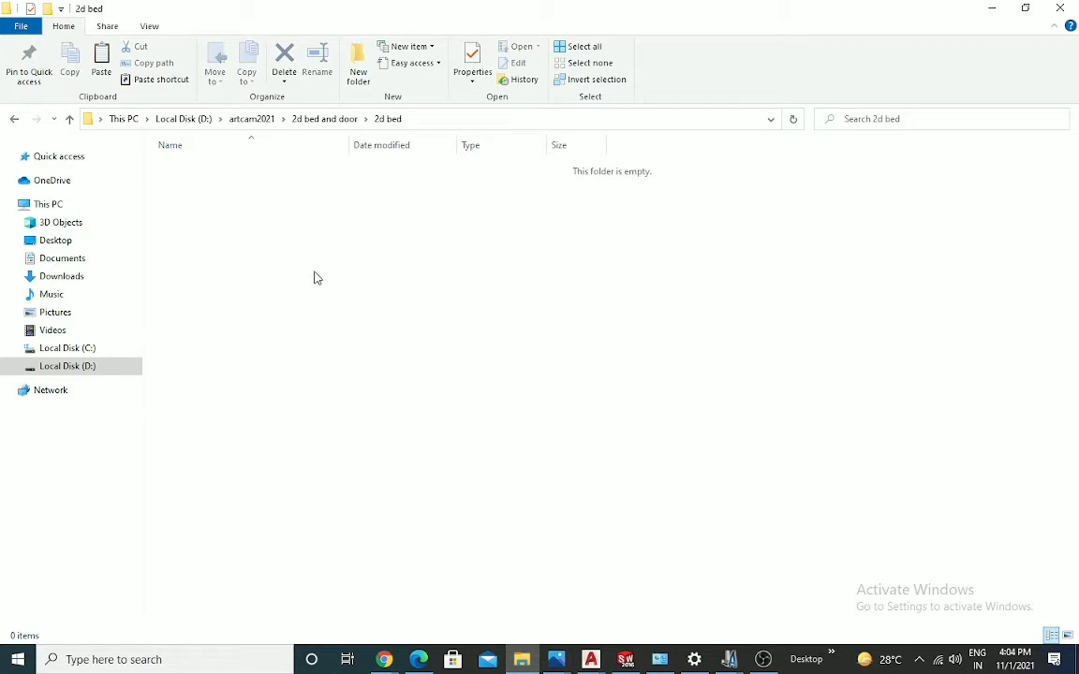
{"action": "left_click", "coordinate": [70, 119]}
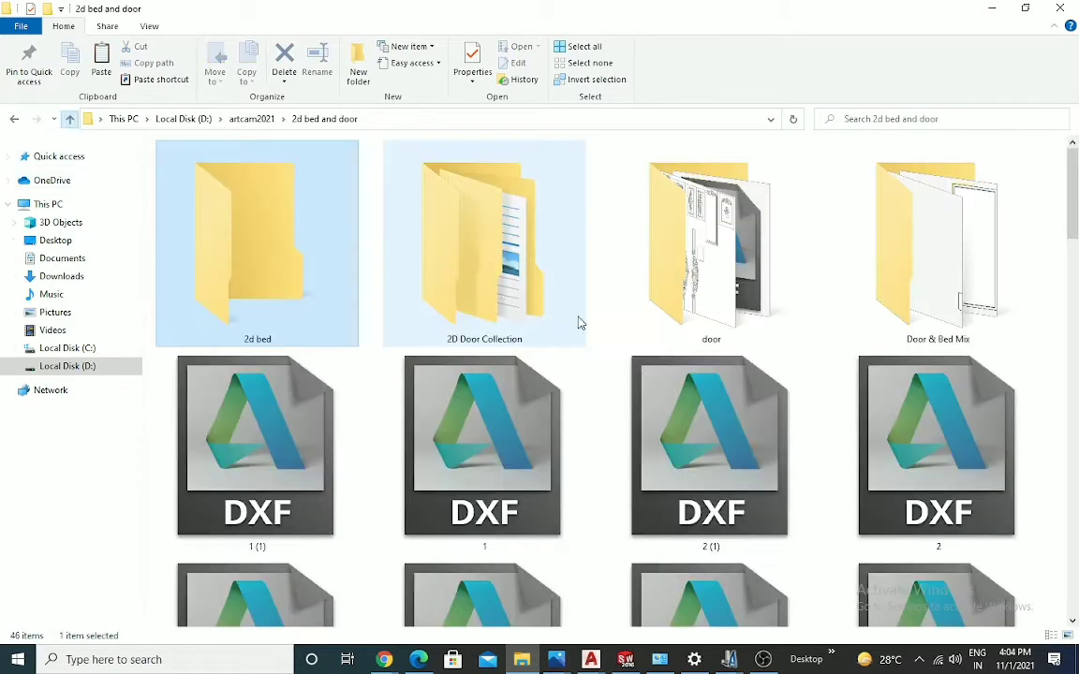
Check New folder within the images folder of 2D Door Collection and return to the 2d bed and door folder.
{"action": "double_click", "coordinate": [539, 256]}
{"action": "left_click", "coordinate": [174, 169]}
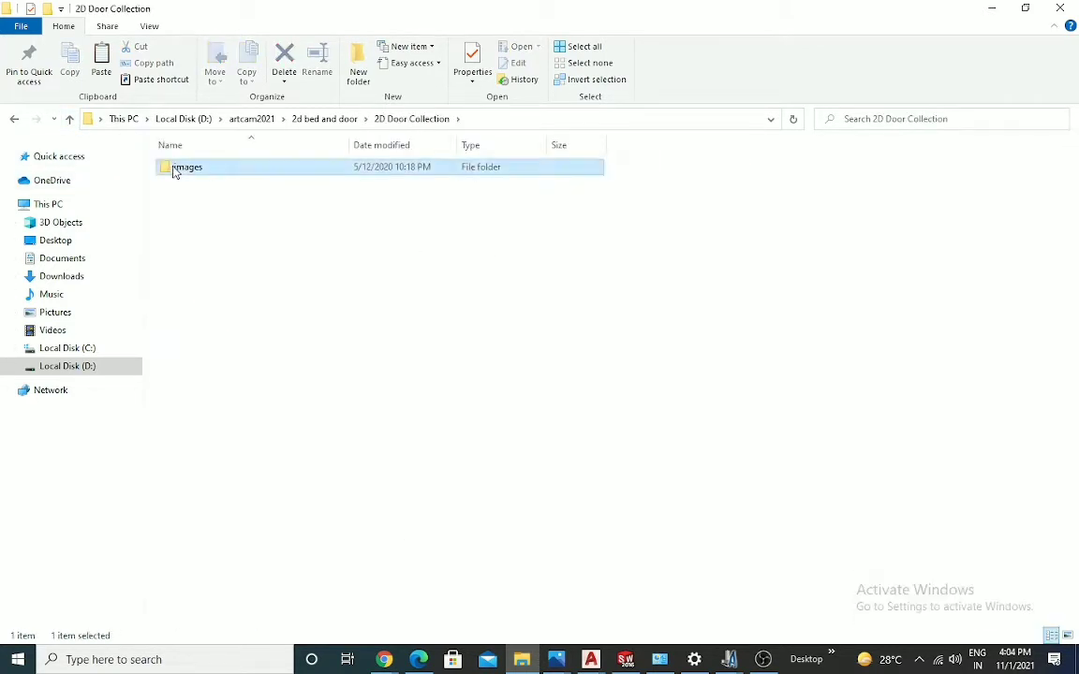
{"action": "double_click", "coordinate": [174, 169]}
{"action": "double_click", "coordinate": [186, 169]}
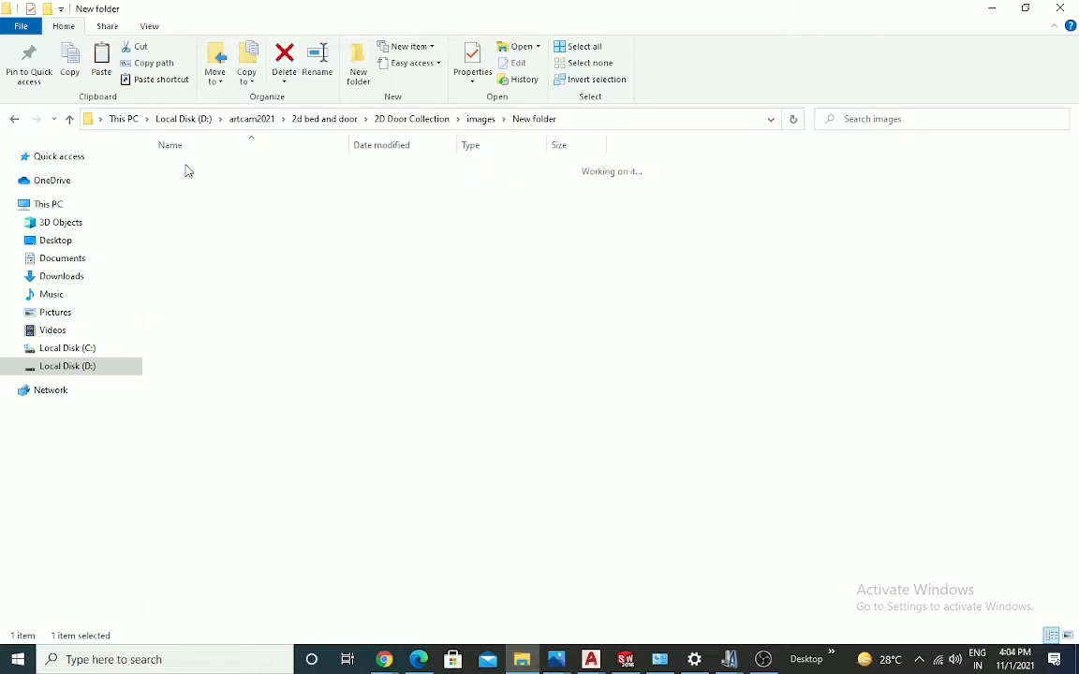
{"action": "left_click", "coordinate": [68, 119]}
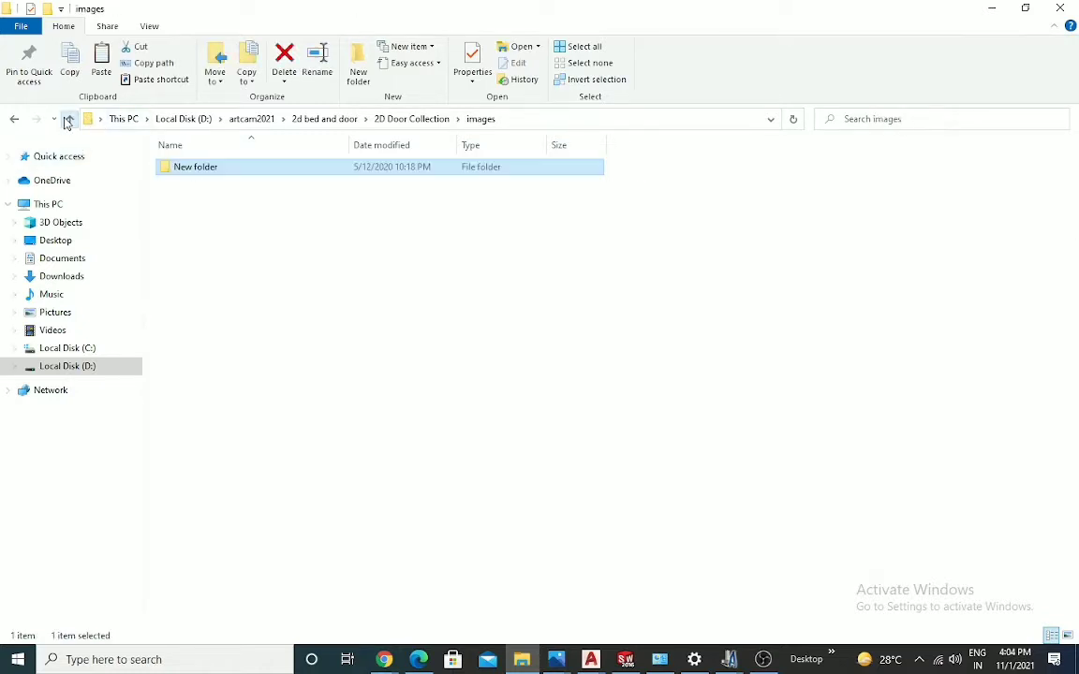
{"action": "left_click", "coordinate": [68, 119]}
{"action": "left_click", "coordinate": [68, 119]}
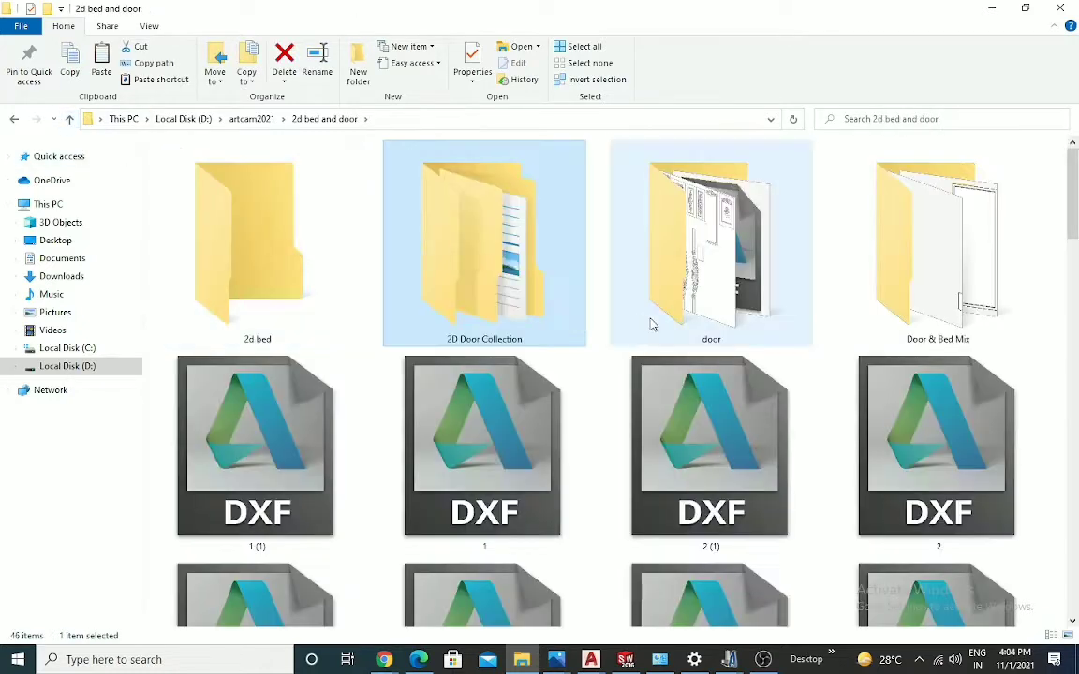
Open the newbad image from New folder (2) inside the door folder.
{"action": "left_click", "coordinate": [646, 309]}
{"action": "double_click", "coordinate": [633, 304]}
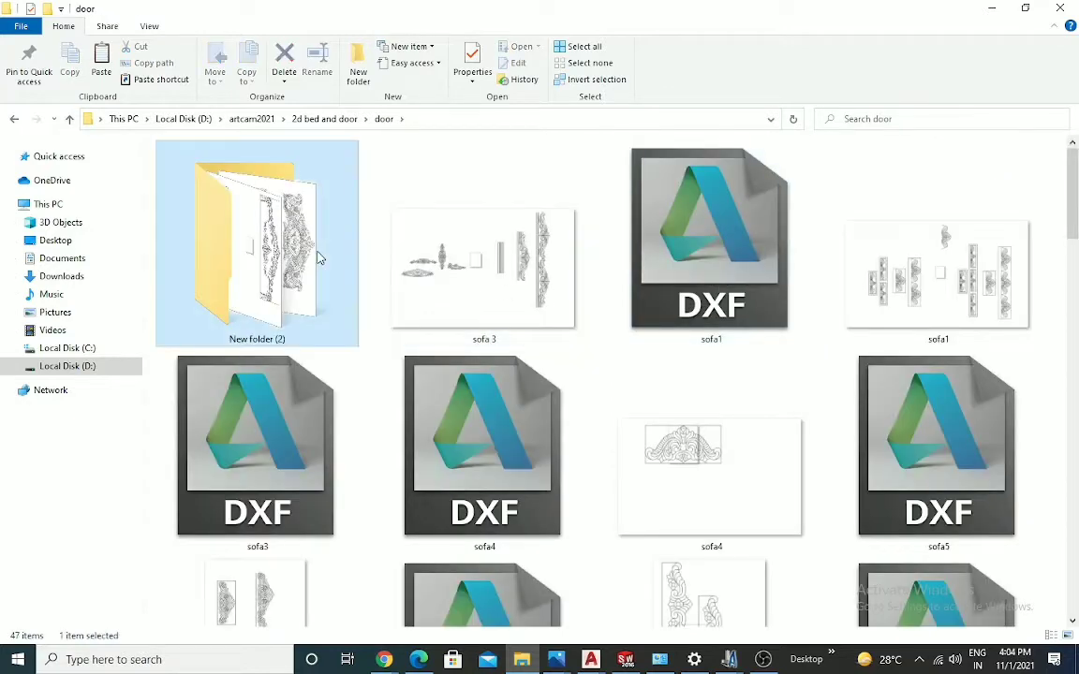
{"action": "double_click", "coordinate": [319, 225]}
{"action": "double_click", "coordinate": [198, 199]}
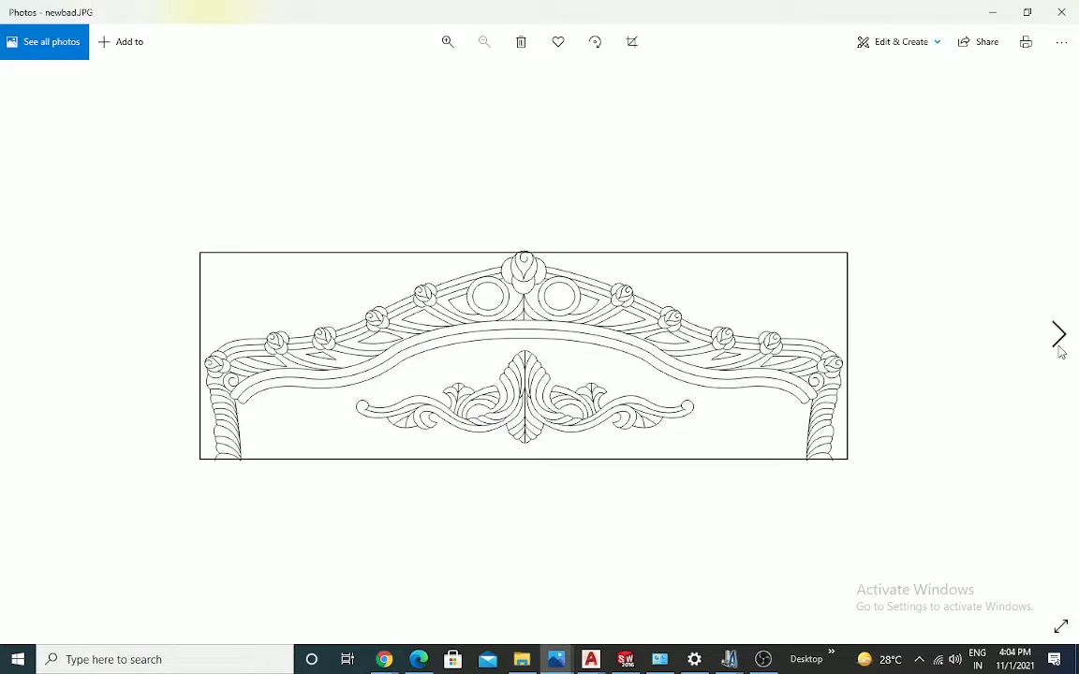
Browse the bed design images from newbad through zia beed and close the image viewer.
{"action": "left_click", "coordinate": [1059, 348]}
{"action": "left_click", "coordinate": [1058, 346]}
{"action": "left_click", "coordinate": [1059, 347]}
{"action": "left_click", "coordinate": [1059, 346]}
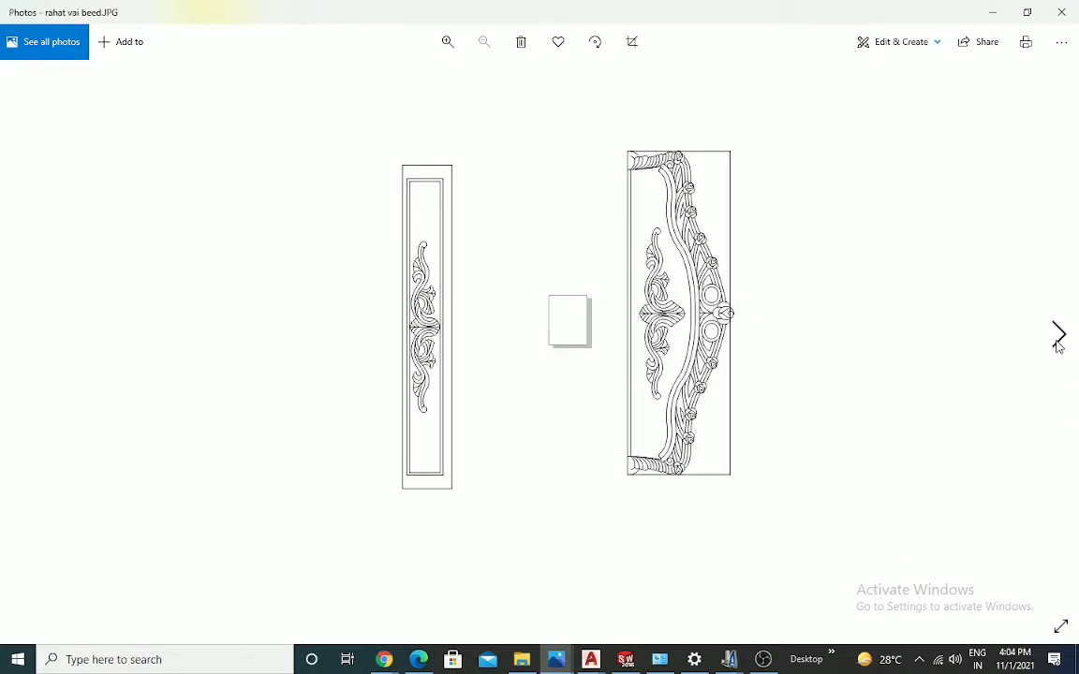
{"action": "left_click", "coordinate": [1058, 346]}
{"action": "left_click", "coordinate": [1059, 347]}
{"action": "left_click", "coordinate": [1058, 347]}
{"action": "left_click", "coordinate": [1058, 346]}
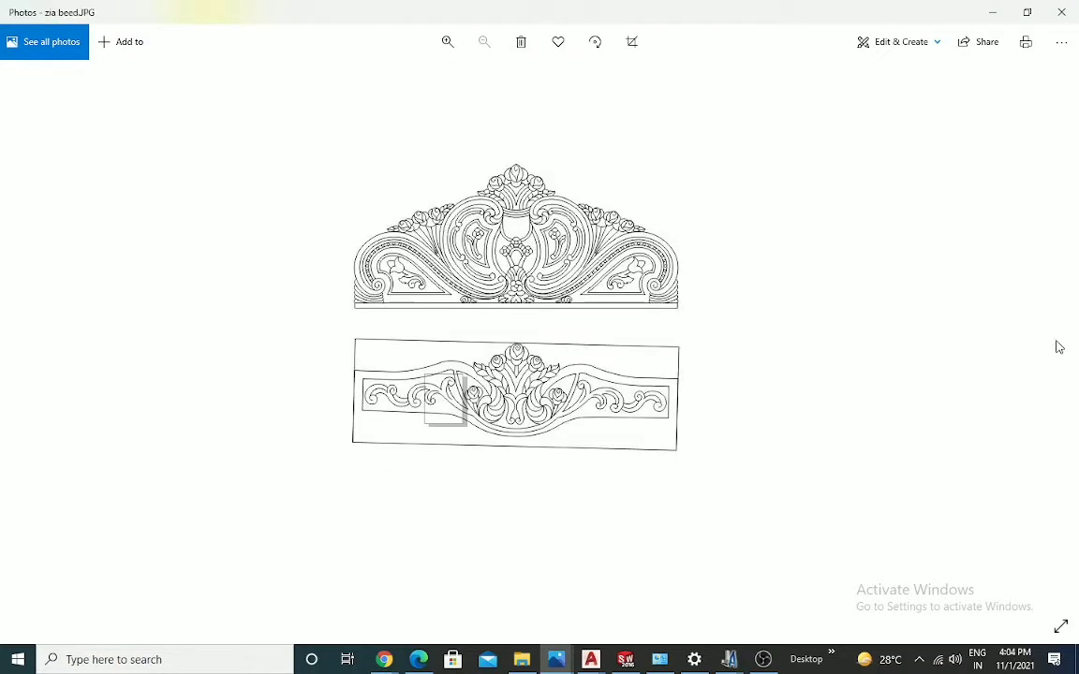
{"action": "left_click", "coordinate": [1059, 347]}
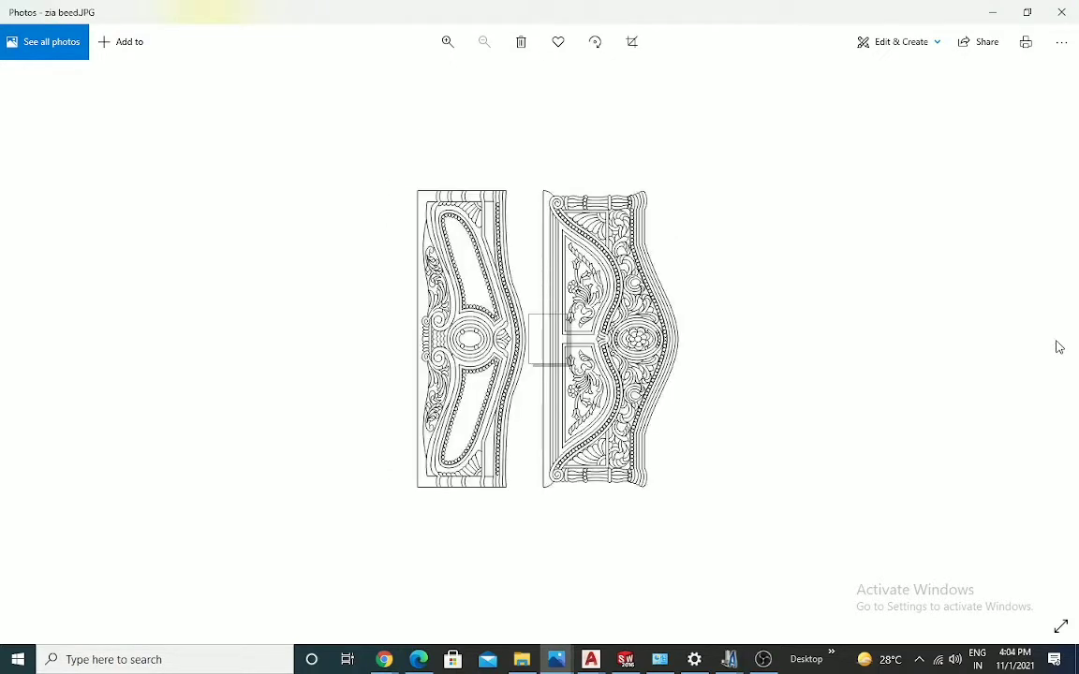
{"action": "left_click", "coordinate": [1061, 12]}
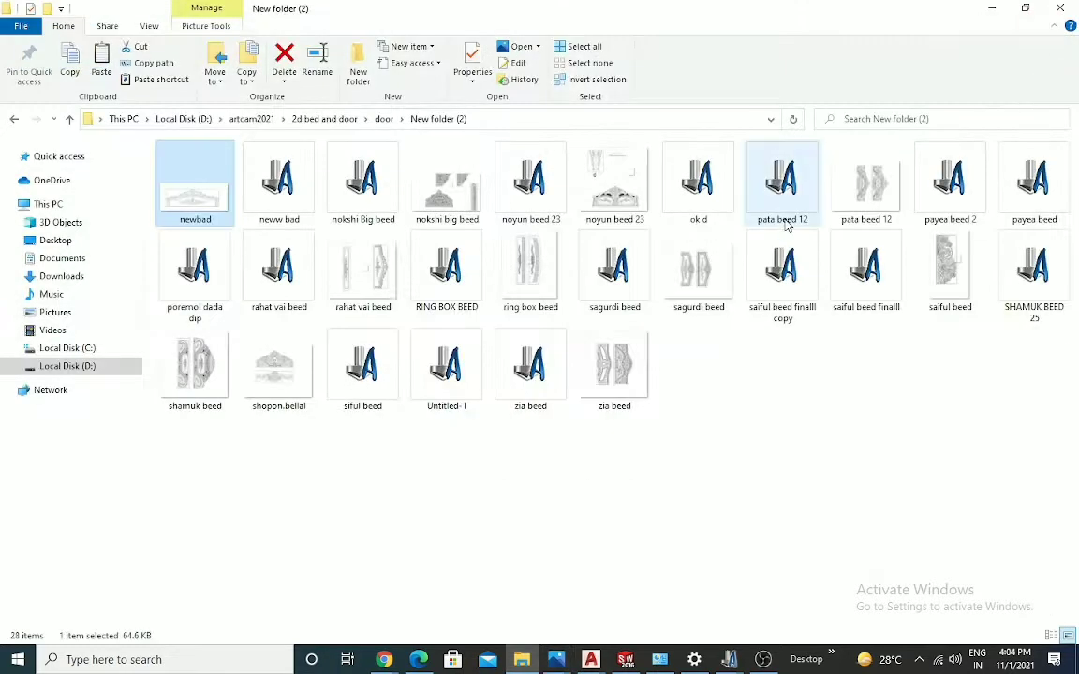
Go back to the door folder and open the sofa 3 image.
{"action": "left_click", "coordinate": [69, 119]}
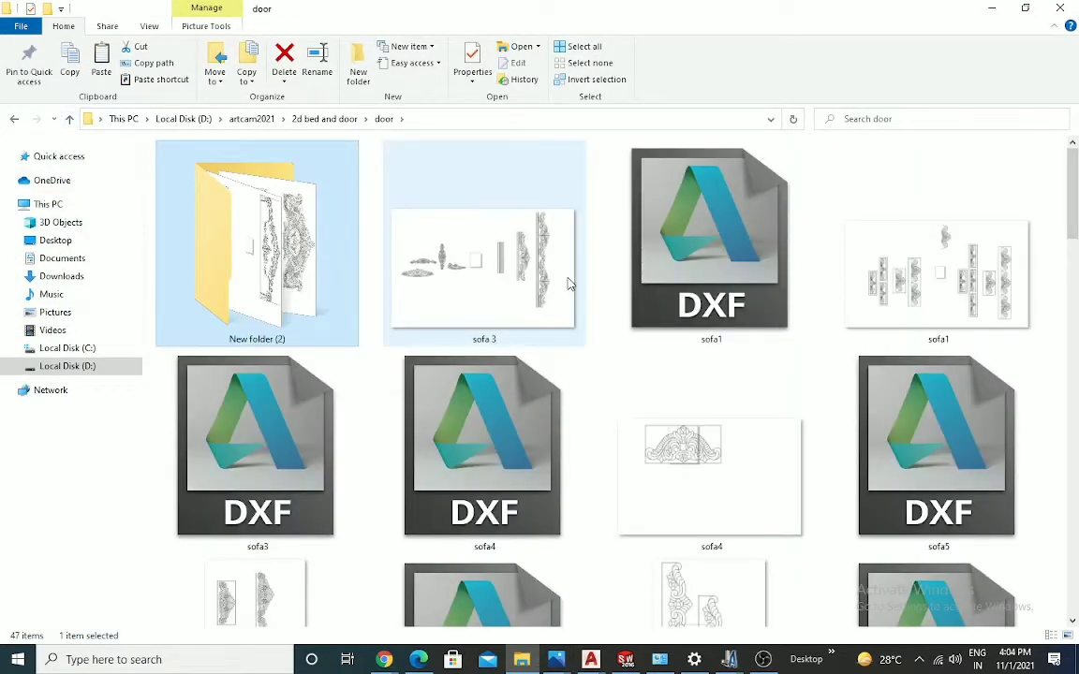
{"action": "left_click", "coordinate": [569, 284]}
{"action": "double_click", "coordinate": [567, 284]}
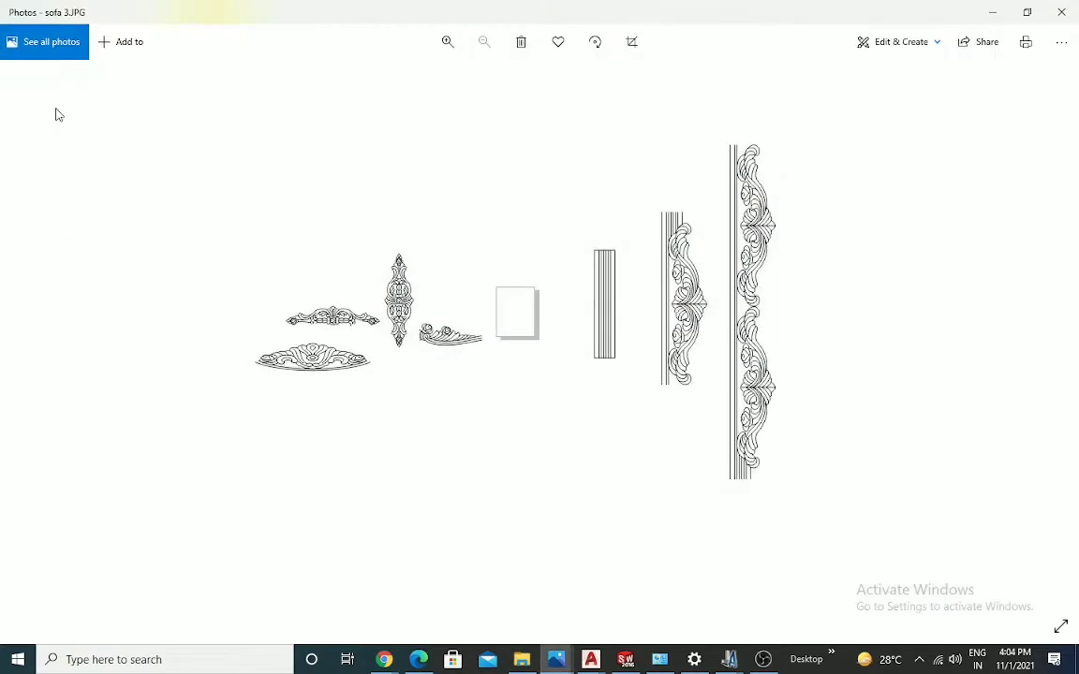
Browse the sofa and wardrobe design images from sofa 3 through z1 and close the image viewer.
{"action": "left_click", "coordinate": [1067, 337]}
{"action": "left_click", "coordinate": [1067, 338]}
{"action": "left_click", "coordinate": [1068, 339]}
{"action": "left_click", "coordinate": [1071, 344]}
{"action": "left_click", "coordinate": [1073, 348]}
{"action": "left_click", "coordinate": [1073, 349]}
{"action": "left_click", "coordinate": [1074, 349]}
{"action": "left_click", "coordinate": [1073, 350]}
{"action": "left_click", "coordinate": [1074, 350]}
{"action": "left_click", "coordinate": [1073, 349]}
{"action": "left_click", "coordinate": [1073, 350]}
{"action": "left_click", "coordinate": [1073, 349]}
{"action": "left_click", "coordinate": [1073, 350]}
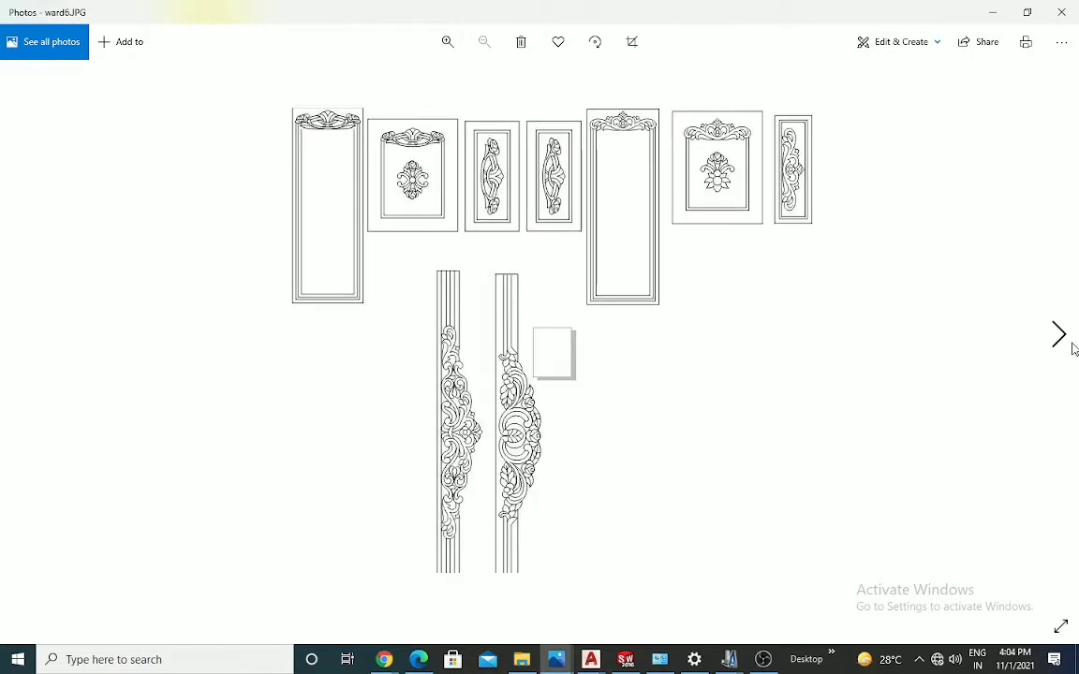
{"action": "left_click", "coordinate": [1073, 350]}
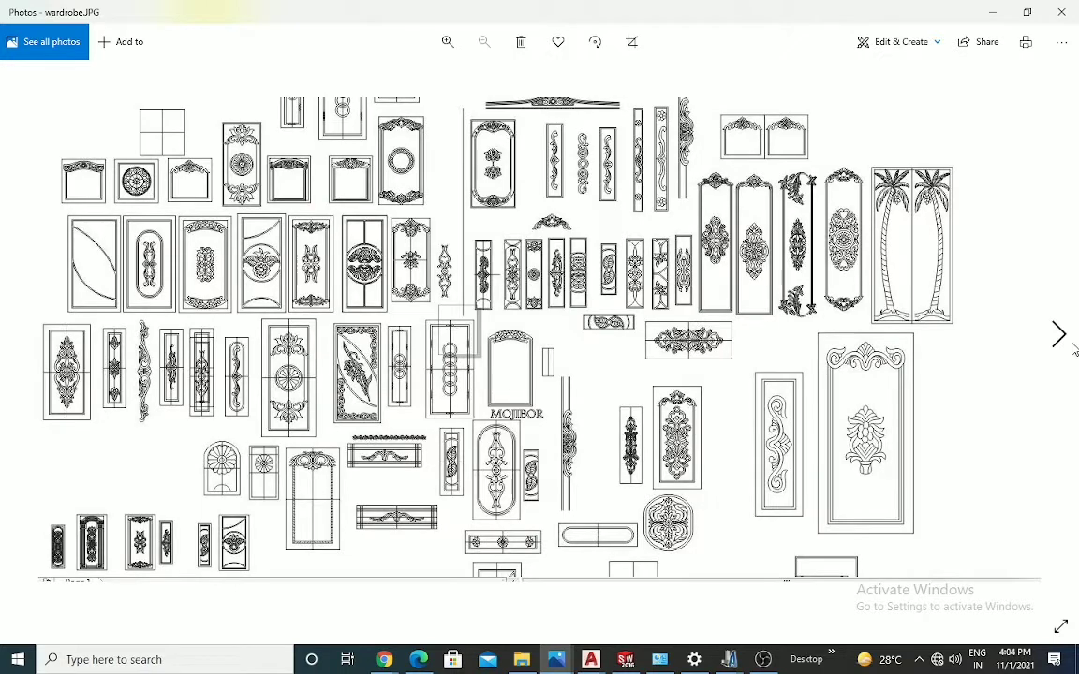
{"action": "left_click", "coordinate": [1073, 350]}
{"action": "left_click", "coordinate": [1074, 350]}
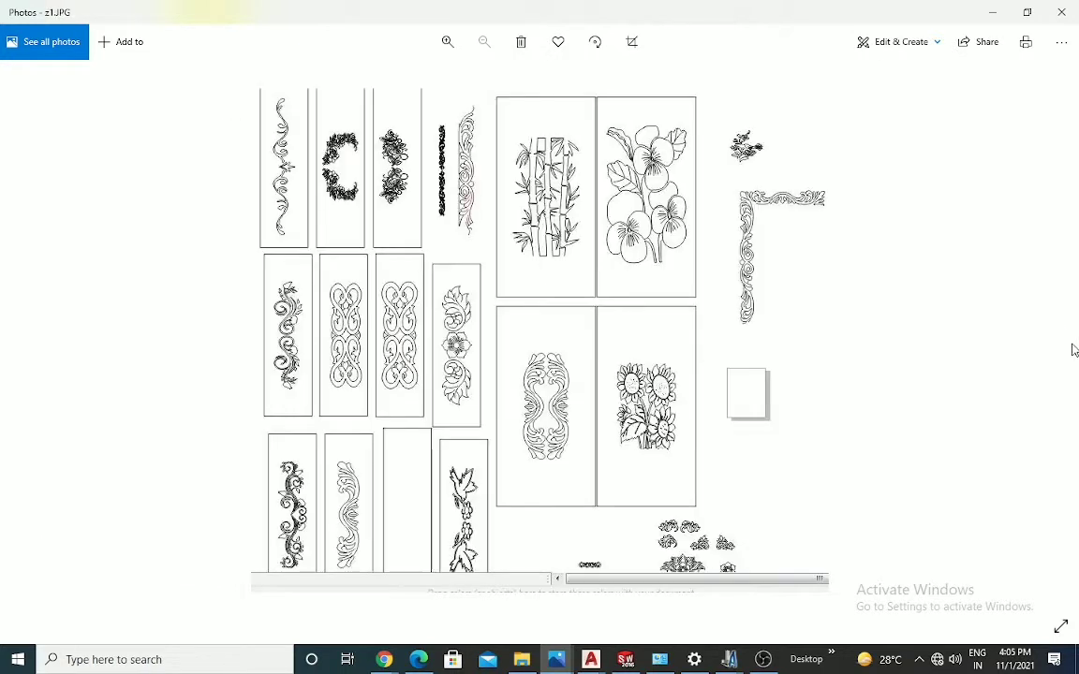
{"action": "left_click", "coordinate": [1062, 11]}
Look over the door folder and its New folder (2) again and return to the 2d bed and door folder.
{"action": "scroll", "coordinate": [366, 329], "scroll_direction": "down", "scroll_amount": 3}
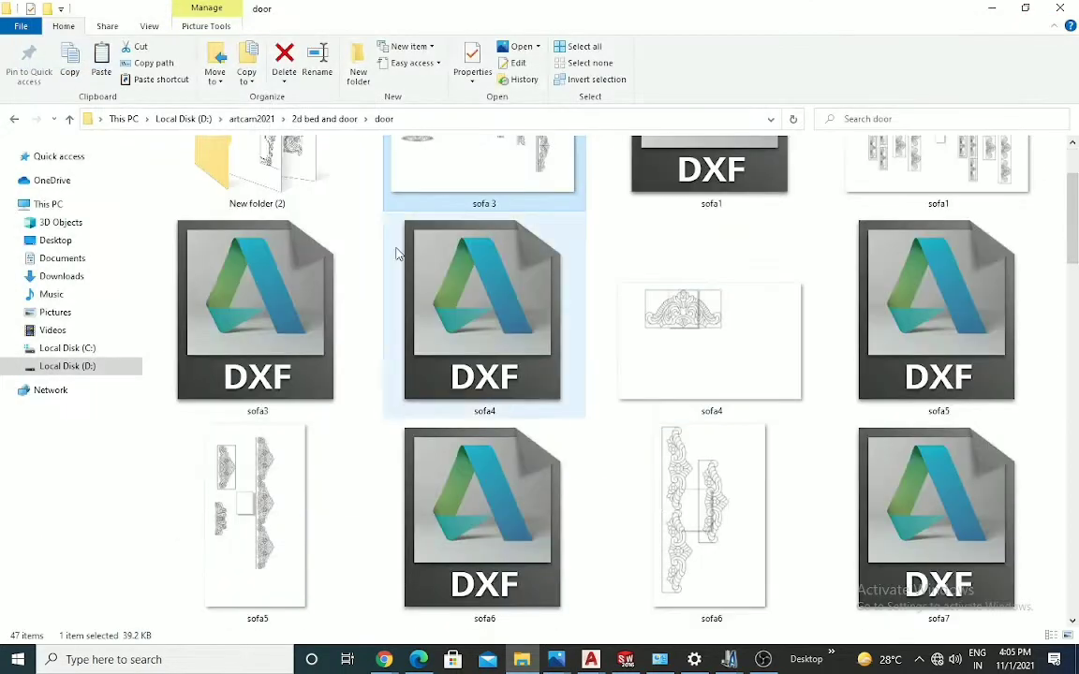
{"action": "left_click", "coordinate": [70, 120]}
{"action": "double_click", "coordinate": [737, 297]}
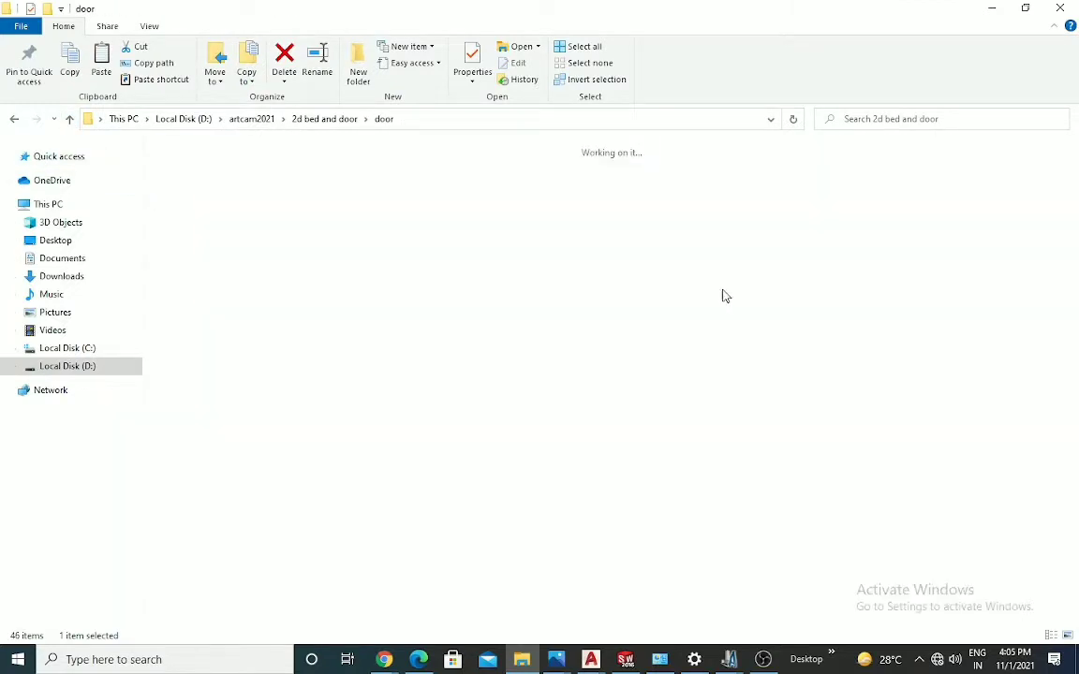
{"action": "double_click", "coordinate": [288, 255]}
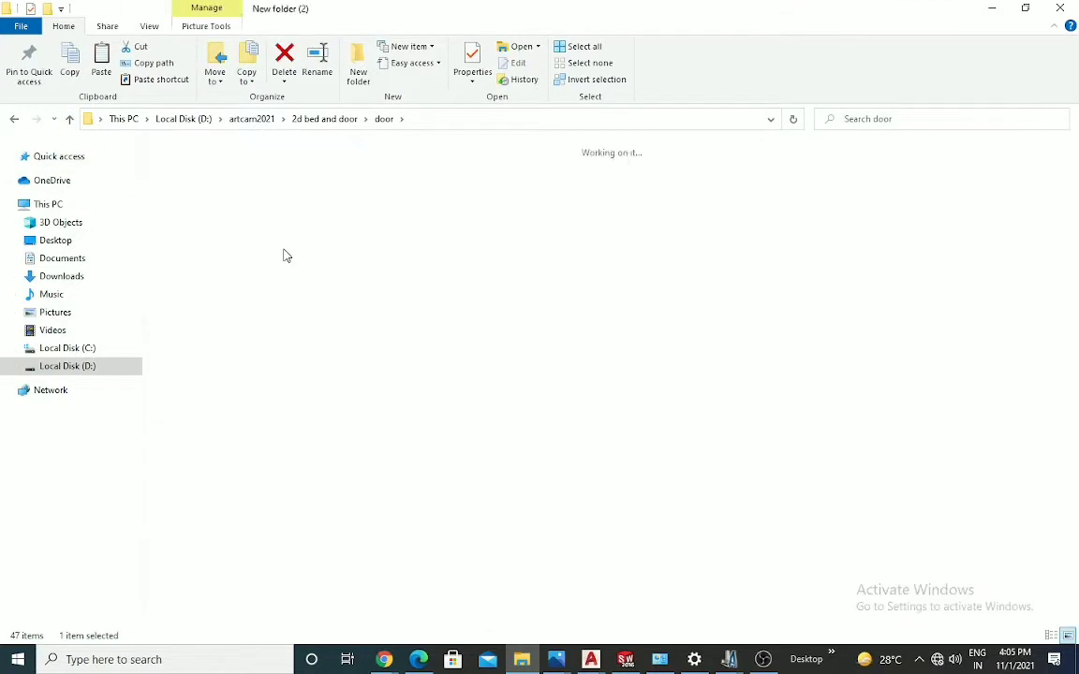
{"action": "left_click", "coordinate": [69, 119]}
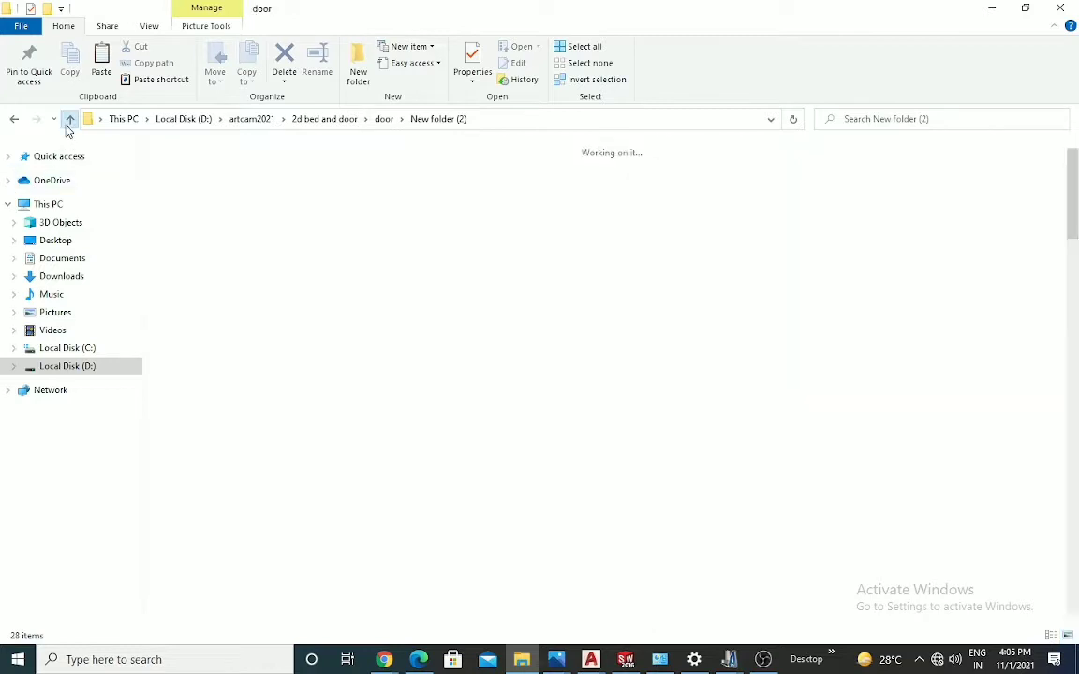
{"action": "left_click", "coordinate": [69, 119]}
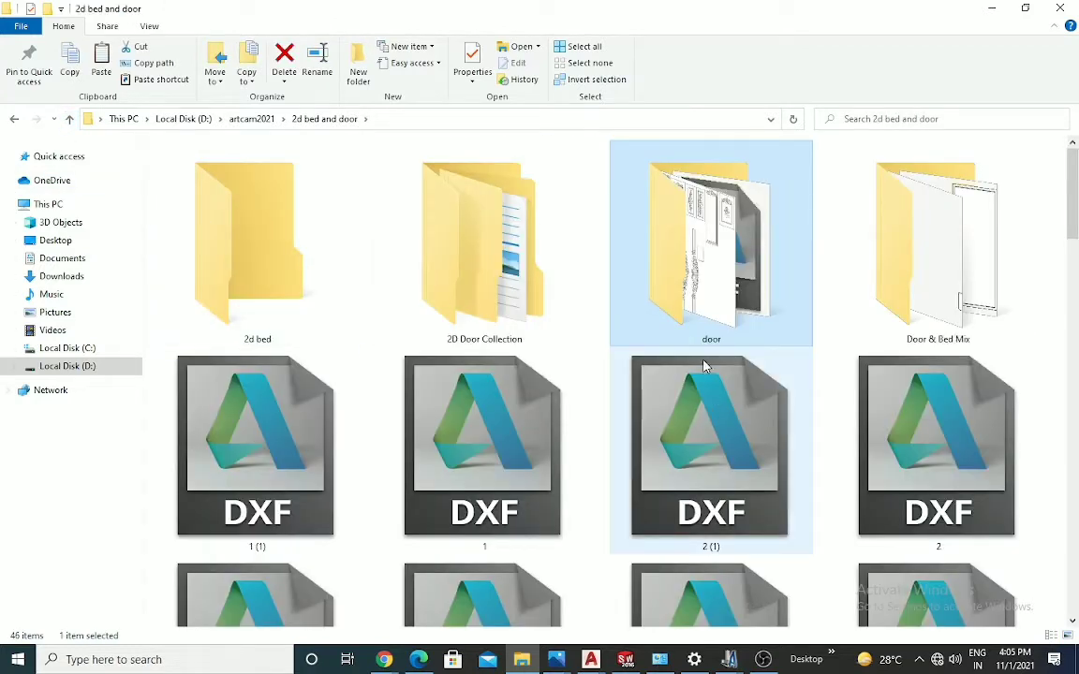
Recheck the images folder in 2D Door Collection and go back to the 2d bed and door folder.
{"action": "double_click", "coordinate": [458, 287]}
{"action": "double_click", "coordinate": [217, 173]}
{"action": "left_click", "coordinate": [69, 118]}
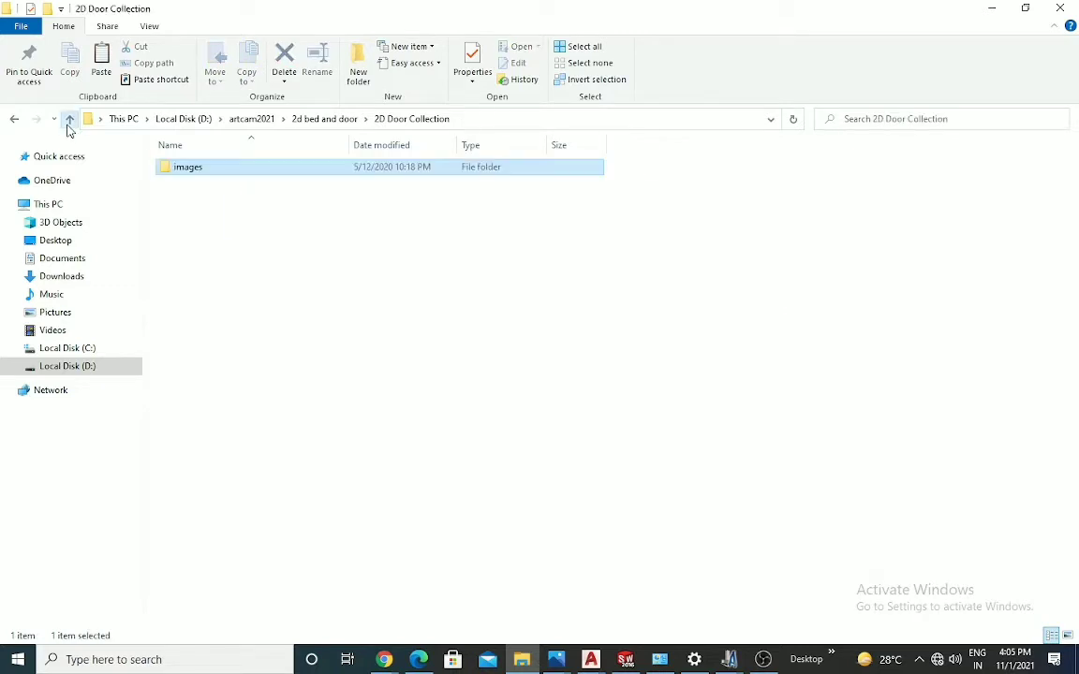
{"action": "left_click", "coordinate": [69, 119]}
Open the image 1 (1) from the images folder of Door & Bed Mix.
{"action": "double_click", "coordinate": [931, 295]}
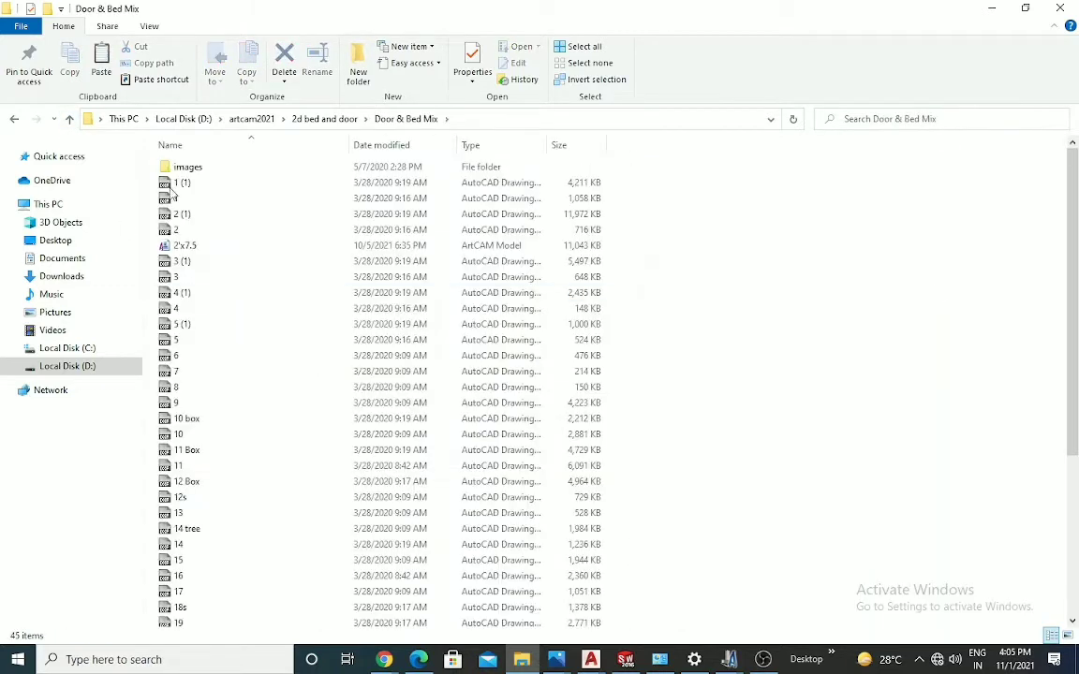
{"action": "double_click", "coordinate": [187, 167]}
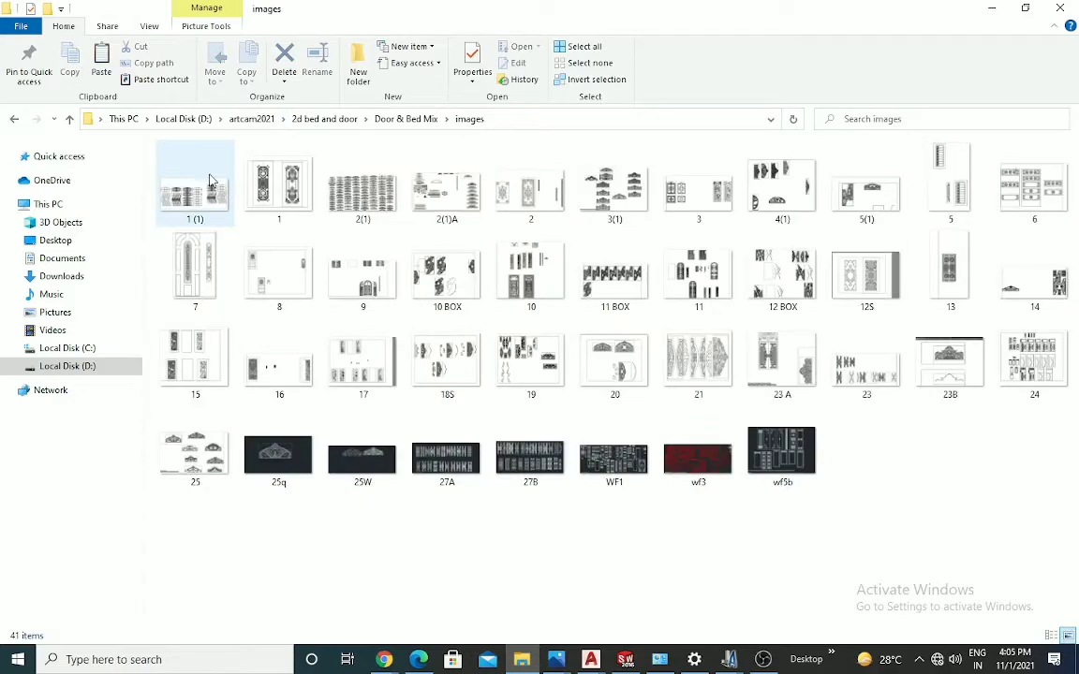
{"action": "left_click", "coordinate": [192, 188]}
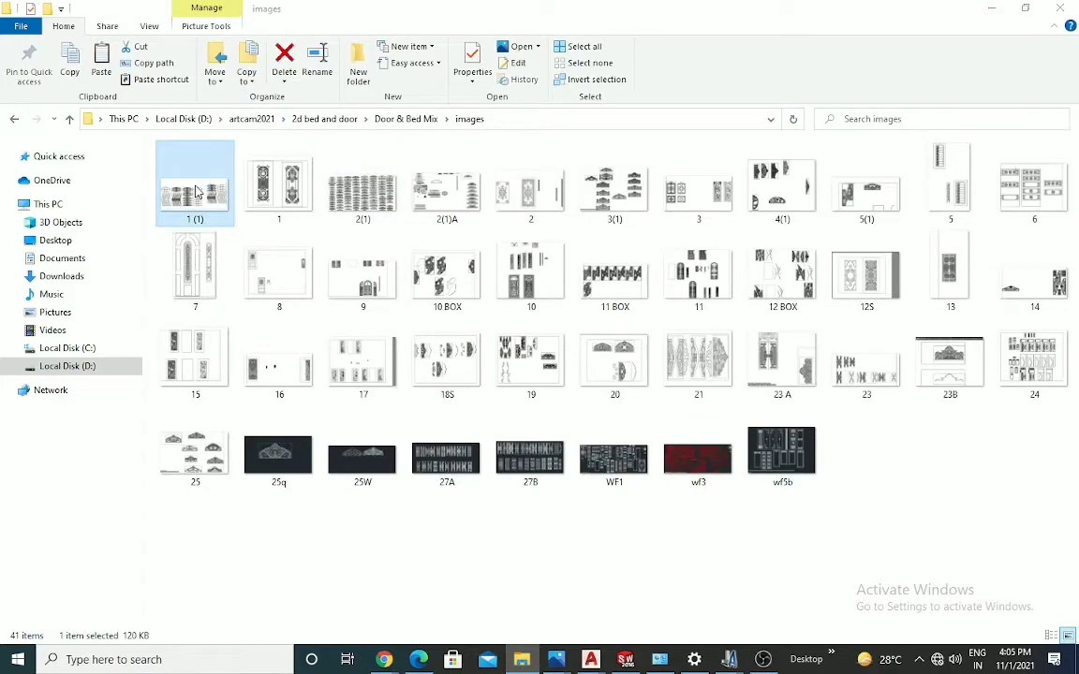
{"action": "double_click", "coordinate": [197, 191]}
Browse the Door & Bed Mix images from 1 (1) through 7.
{"action": "left_click", "coordinate": [1057, 335]}
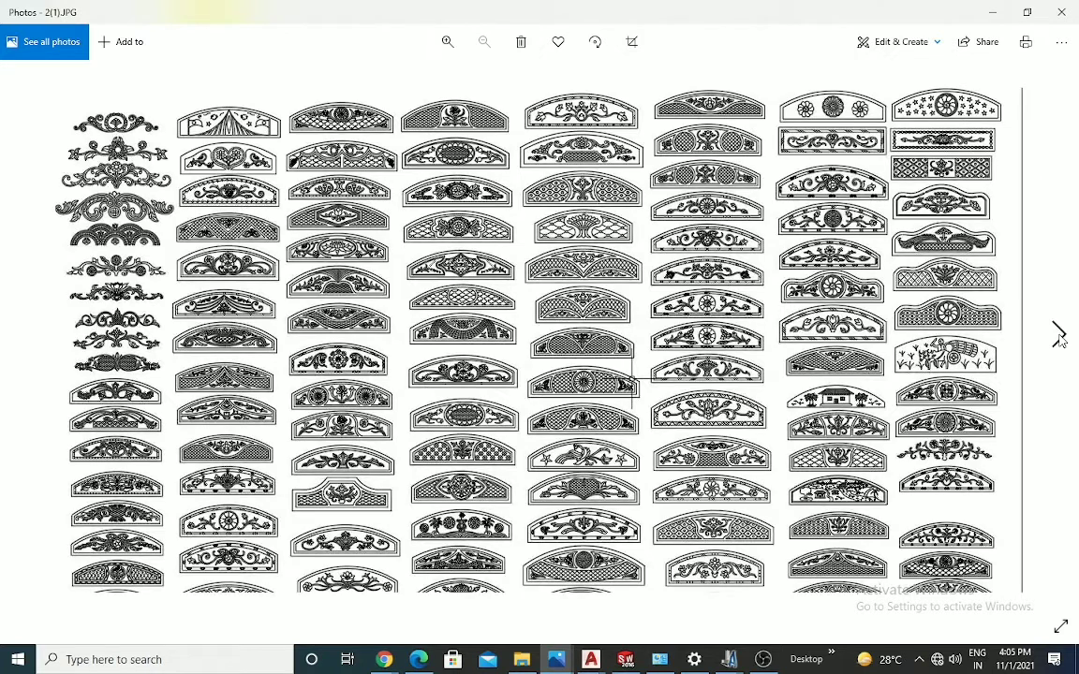
{"action": "left_click", "coordinate": [1057, 335]}
{"action": "left_click", "coordinate": [1057, 336]}
{"action": "left_click", "coordinate": [1058, 335]}
{"action": "left_click", "coordinate": [1057, 335]}
{"action": "left_click", "coordinate": [1058, 336]}
{"action": "left_click", "coordinate": [1058, 335]}
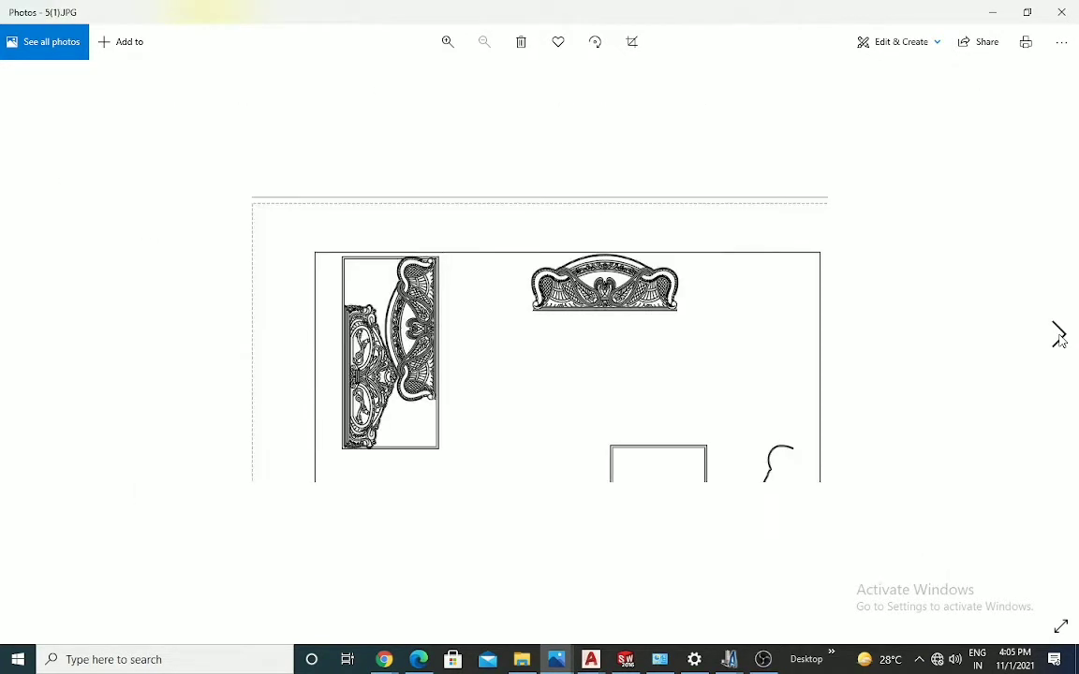
{"action": "left_click", "coordinate": [1057, 336]}
{"action": "left_click", "coordinate": [1058, 335]}
{"action": "left_click", "coordinate": [1058, 335]}
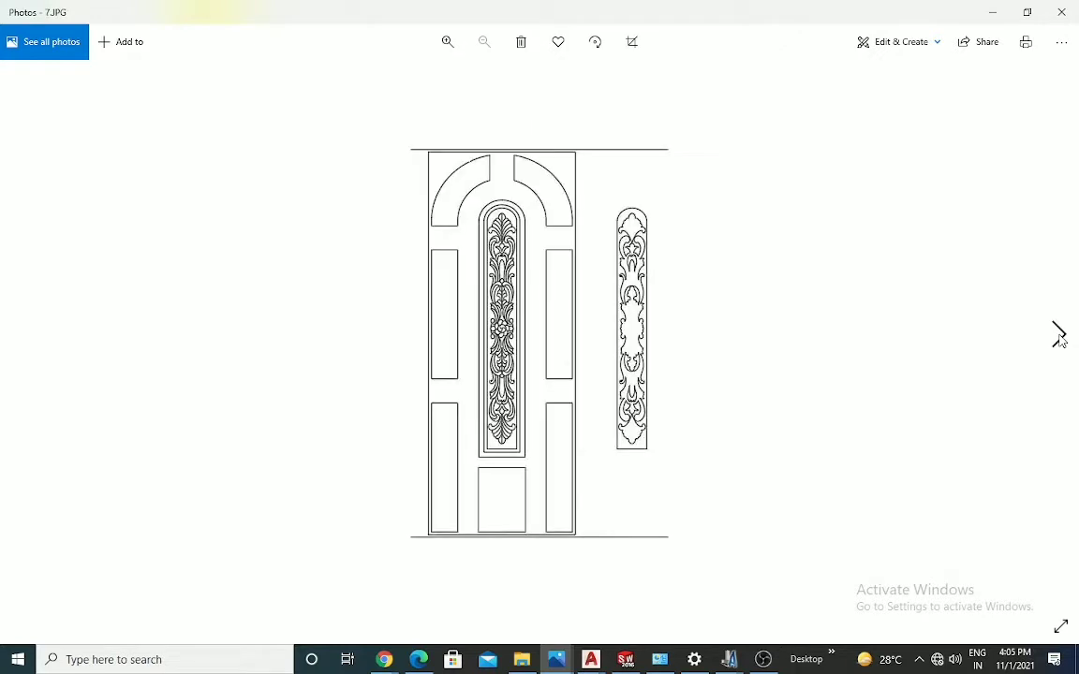
Continue through the door and bed design images from 8 to 14.
{"action": "left_click", "coordinate": [1057, 335]}
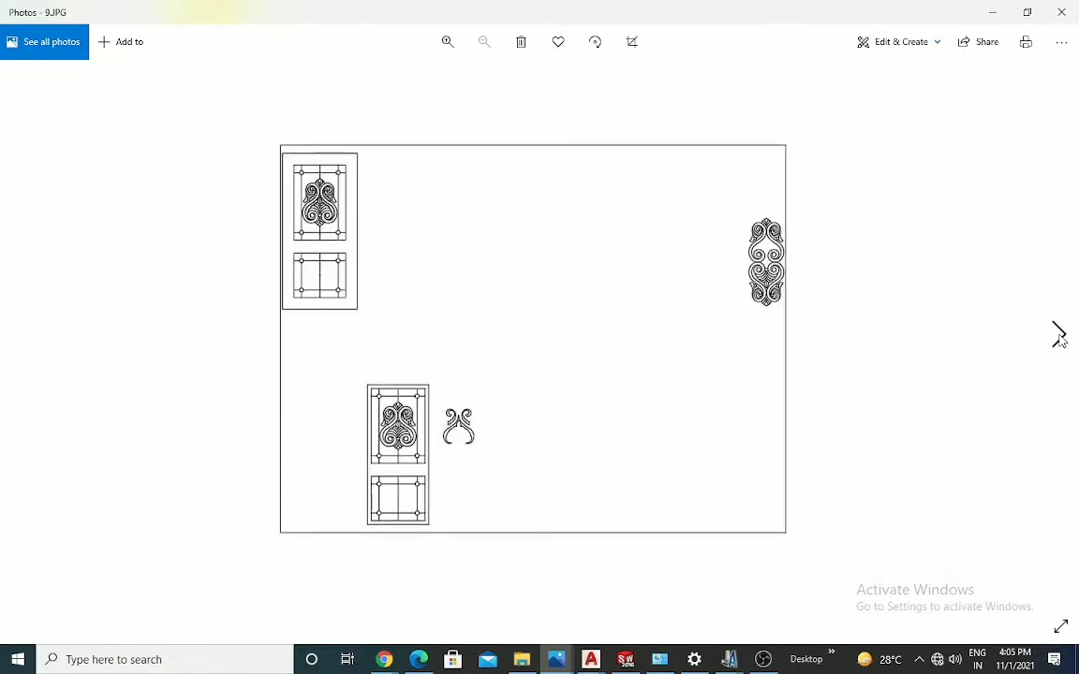
{"action": "left_click", "coordinate": [1058, 335]}
{"action": "left_click", "coordinate": [1057, 336]}
{"action": "left_click", "coordinate": [1057, 335]}
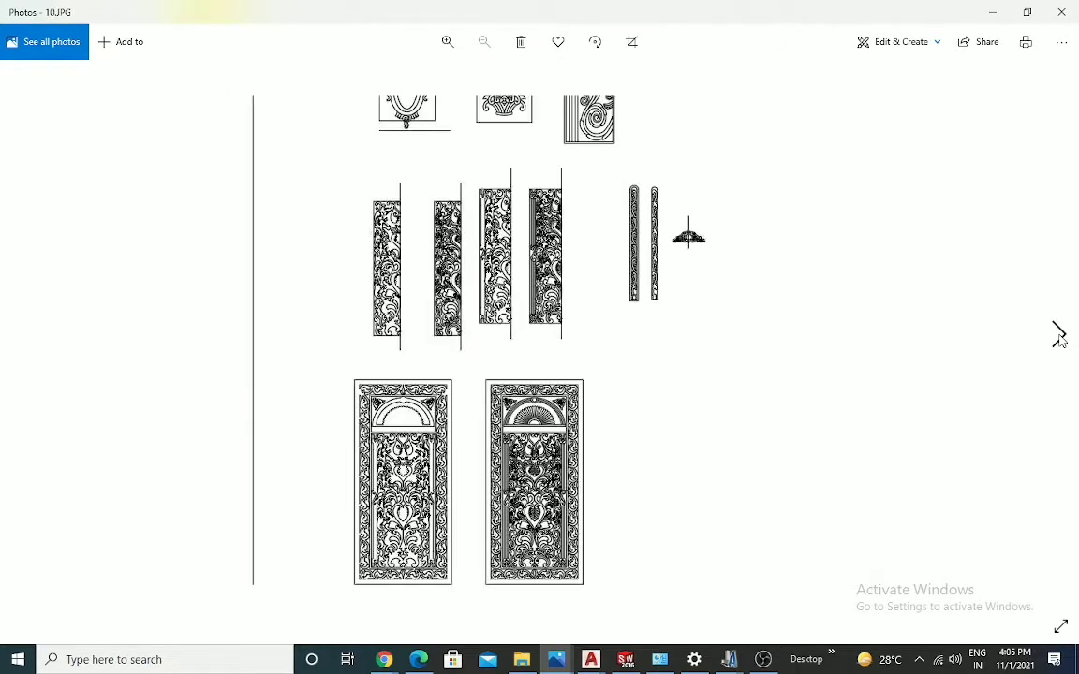
{"action": "left_click", "coordinate": [1058, 335]}
{"action": "left_click", "coordinate": [1057, 335]}
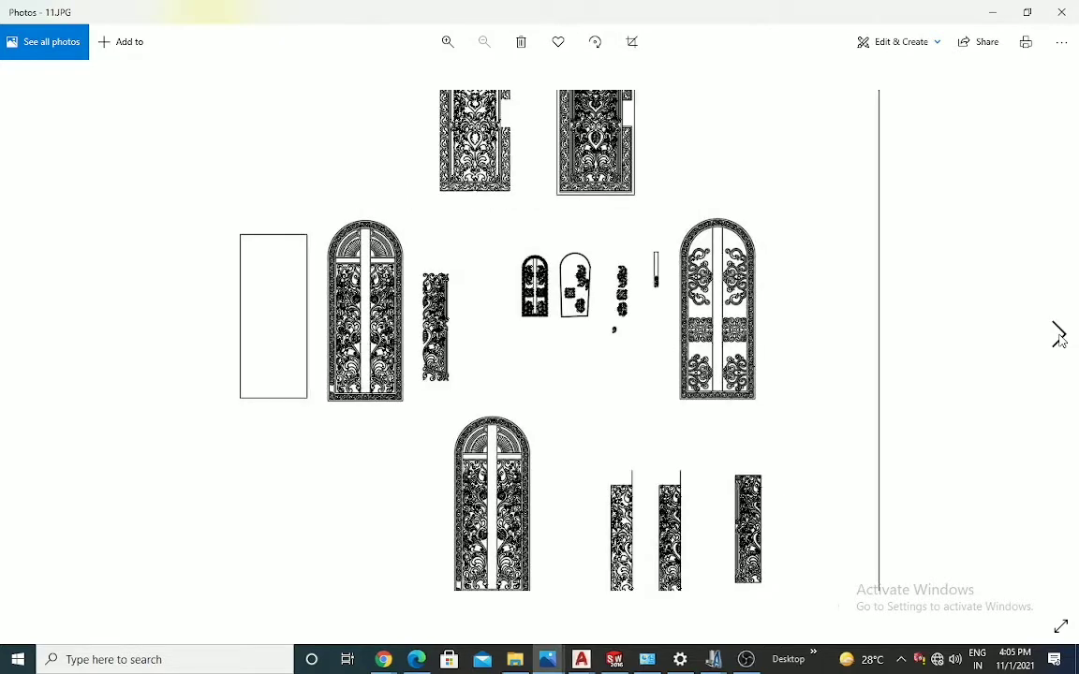
{"action": "left_click", "coordinate": [1057, 336]}
{"action": "left_click", "coordinate": [1058, 336]}
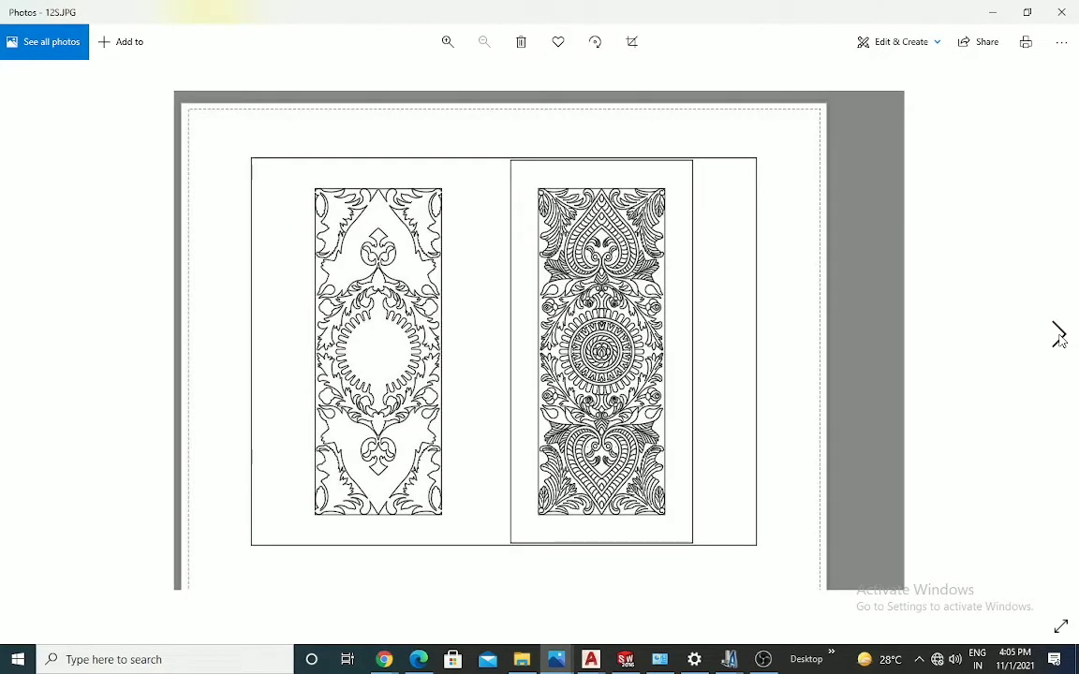
{"action": "left_click", "coordinate": [1057, 335]}
{"action": "left_click", "coordinate": [1057, 335]}
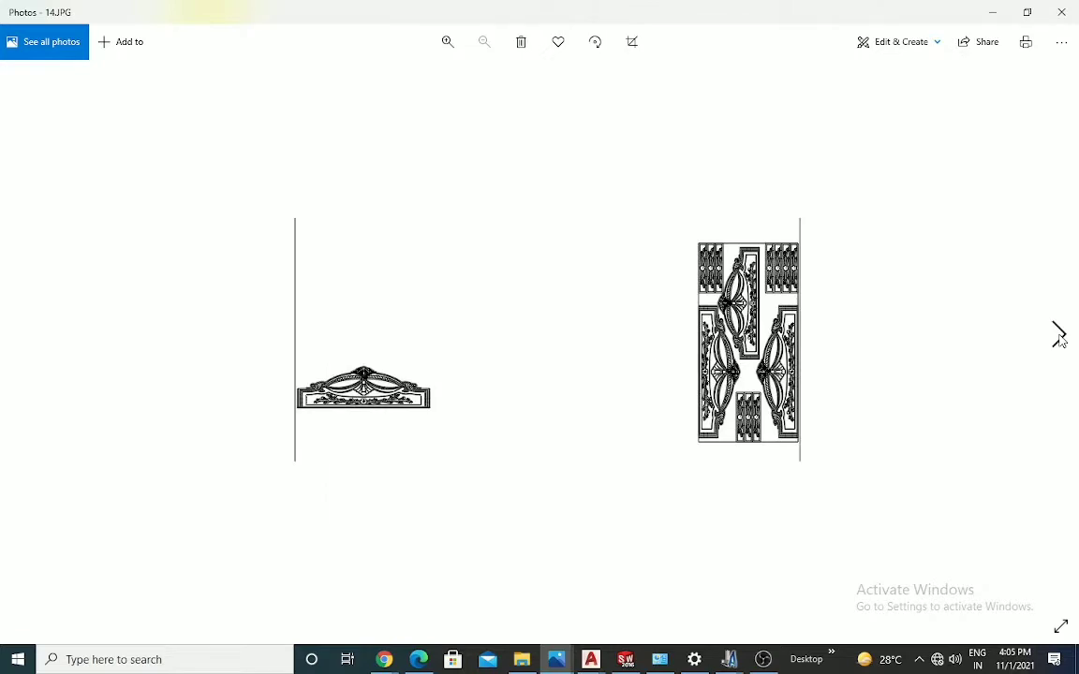
View the following design images from 15 up to 25q.
{"action": "left_click", "coordinate": [1057, 335]}
{"action": "left_click", "coordinate": [1058, 335]}
{"action": "left_click", "coordinate": [1057, 336]}
{"action": "left_click", "coordinate": [1057, 336]}
{"action": "left_click", "coordinate": [1057, 335]}
{"action": "left_click", "coordinate": [1057, 336]}
{"action": "left_click", "coordinate": [1058, 335]}
{"action": "left_click", "coordinate": [1057, 336]}
{"action": "left_click", "coordinate": [1057, 335]}
{"action": "left_click", "coordinate": [1058, 335]}
{"action": "left_click", "coordinate": [1057, 336]}
{"action": "left_click", "coordinate": [1057, 335]}
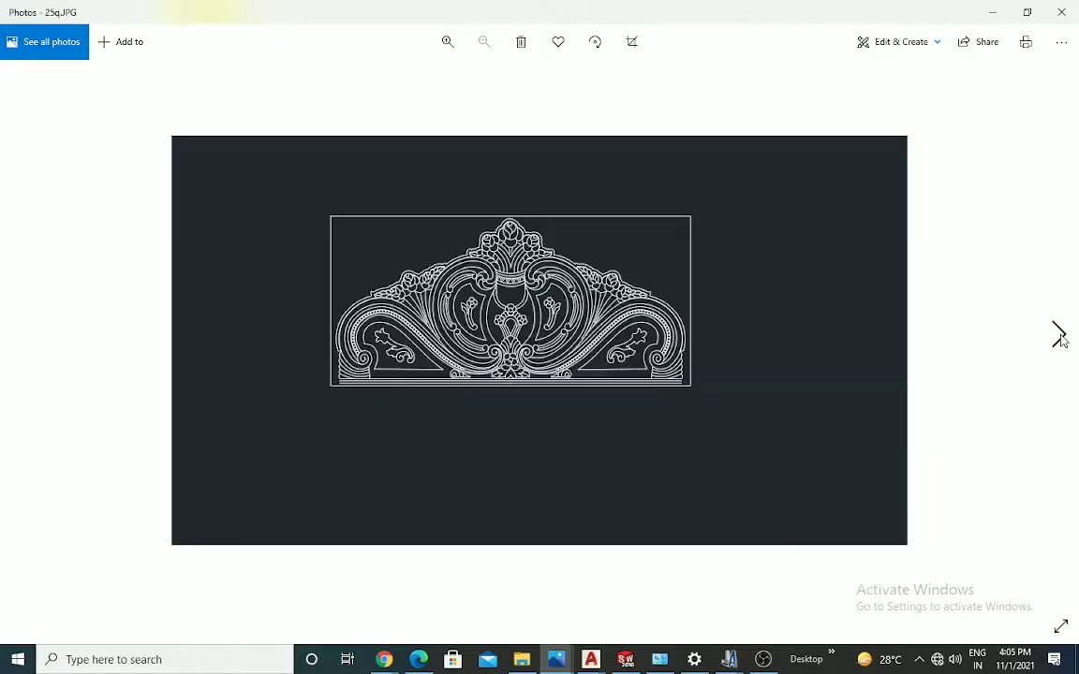
View the remaining images through wf5b, close the image viewer and go back to the Door & Bed Mix folder.
{"action": "left_click", "coordinate": [1058, 336]}
{"action": "left_click", "coordinate": [1058, 336]}
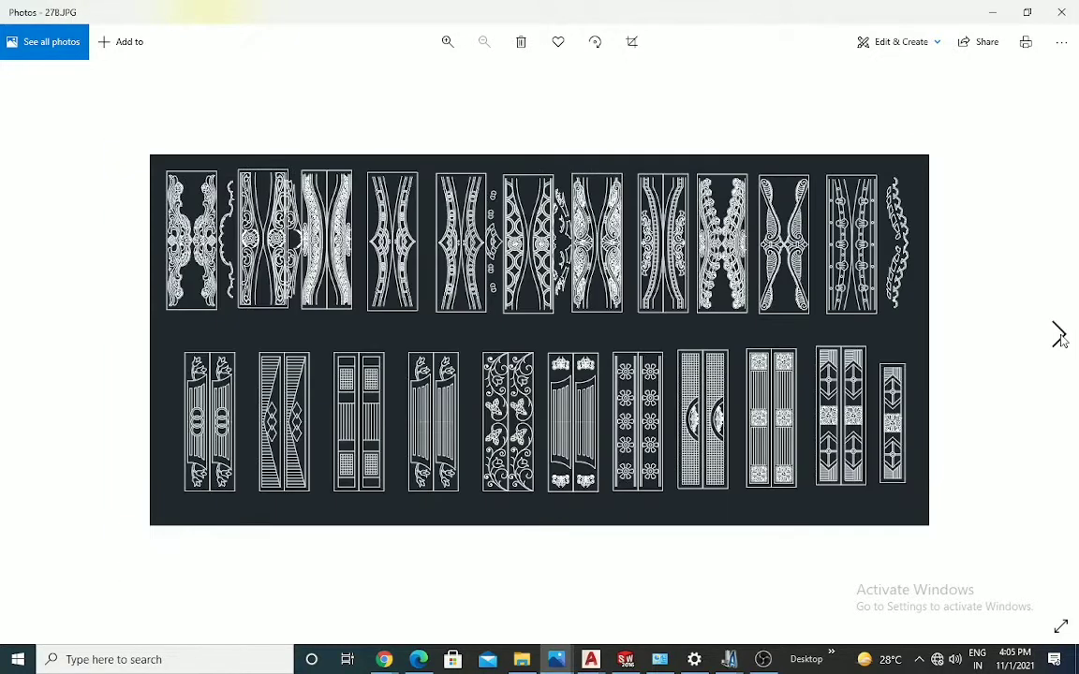
{"action": "left_click", "coordinate": [1057, 335]}
{"action": "left_click", "coordinate": [1057, 335]}
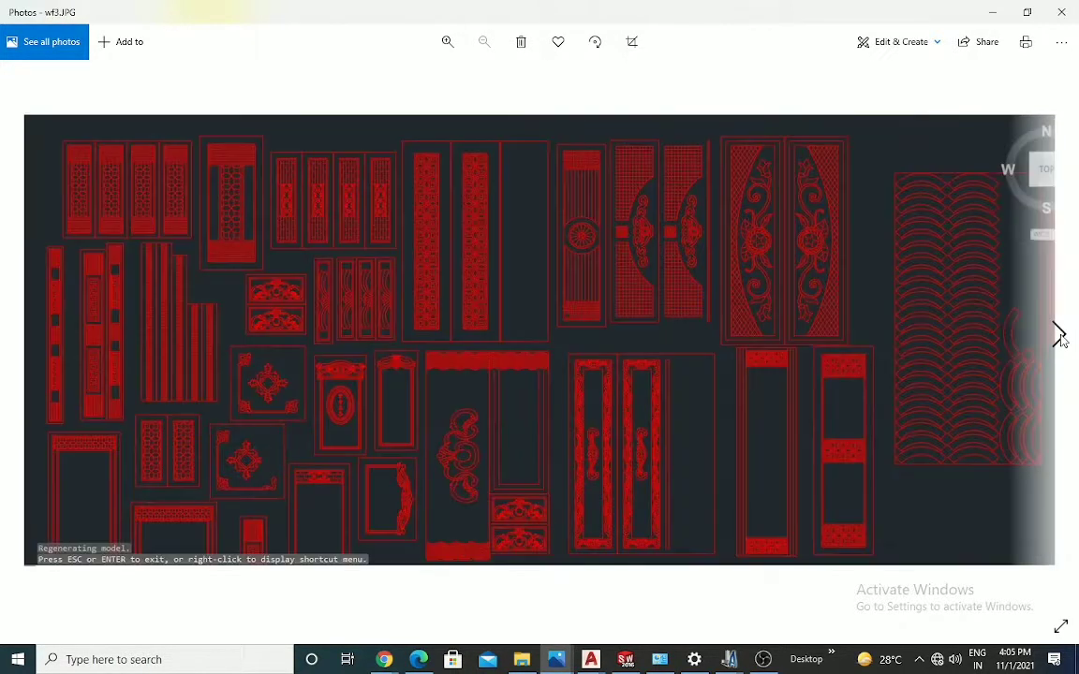
{"action": "left_click", "coordinate": [1059, 336]}
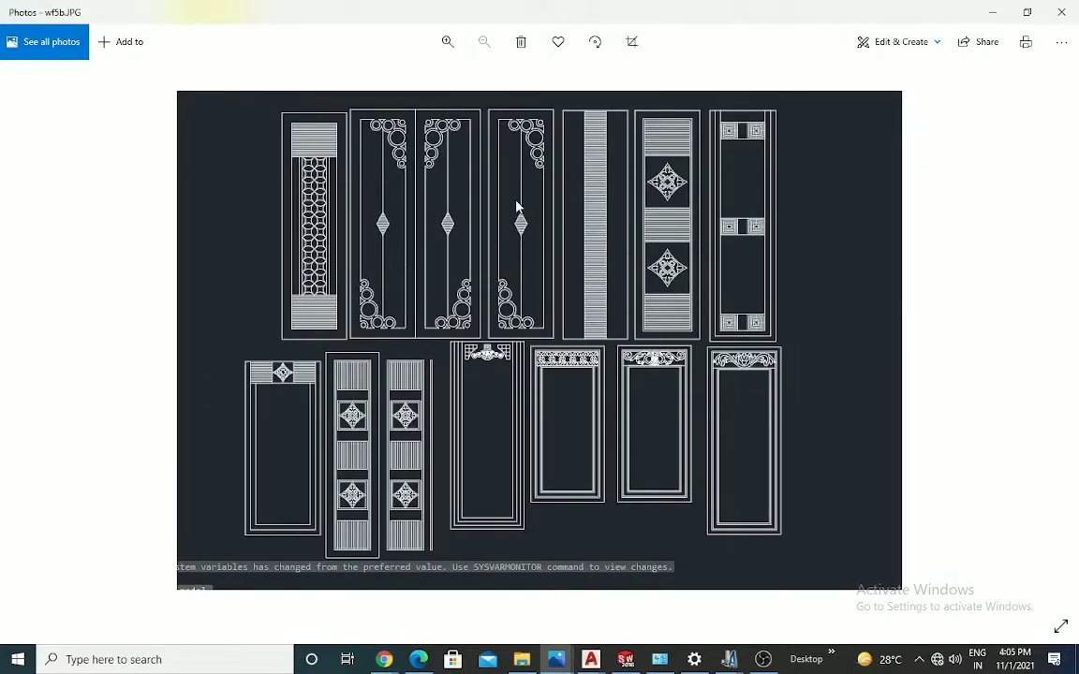
{"action": "left_click", "coordinate": [1070, 23]}
{"action": "left_click", "coordinate": [71, 120]}
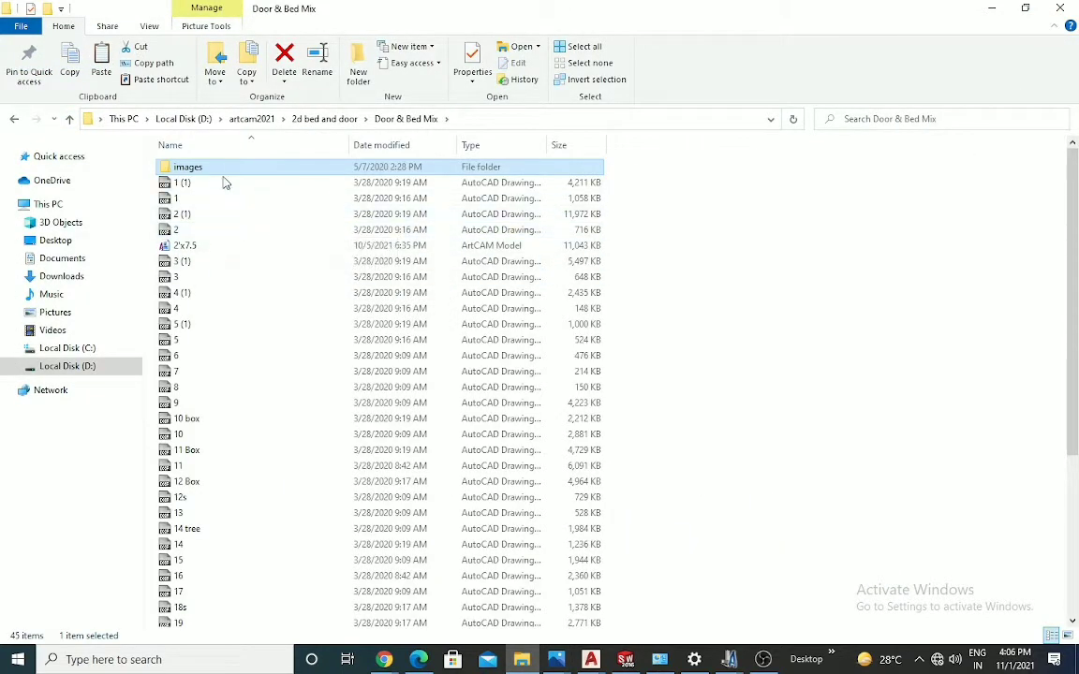
Show the Door & Bed Mix files as extra large icons and look through the whole folder.
{"action": "left_click", "coordinate": [149, 25]}
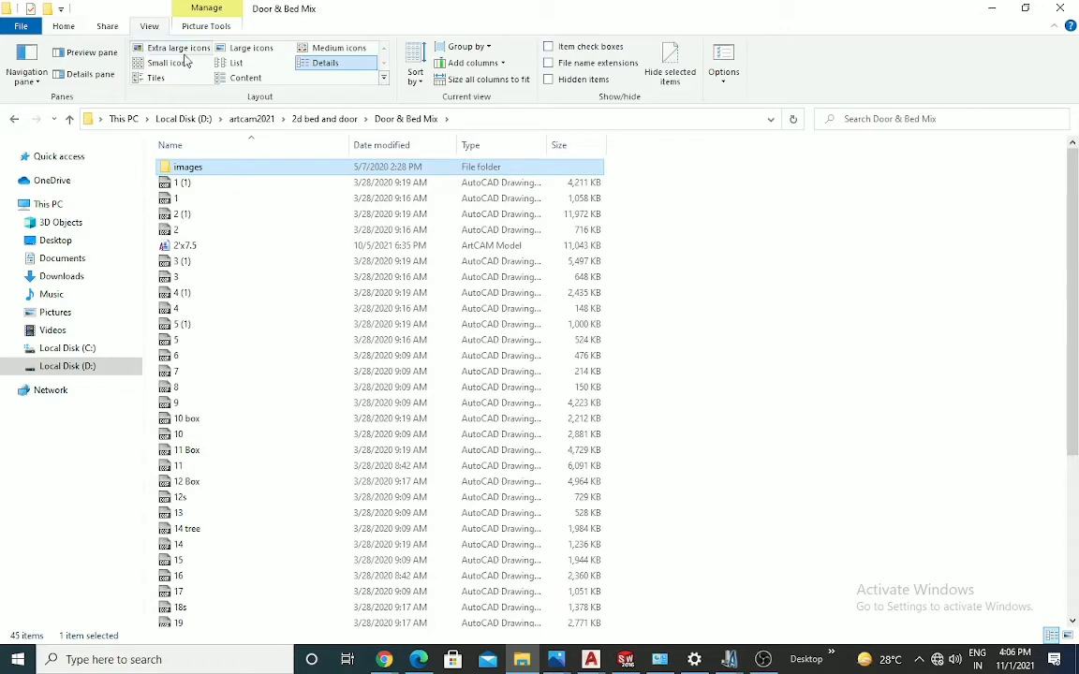
{"action": "left_click", "coordinate": [164, 48]}
{"action": "scroll", "coordinate": [655, 328], "scroll_direction": "down", "scroll_amount": 5}
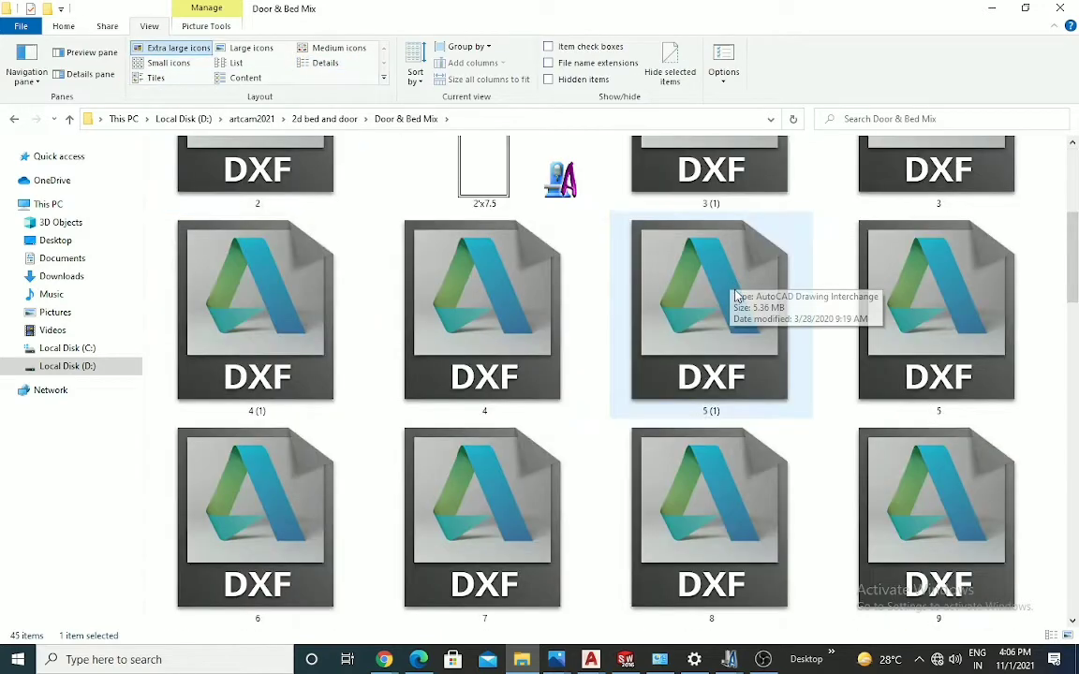
{"action": "scroll", "coordinate": [662, 405], "scroll_direction": "down", "scroll_amount": 8}
{"action": "scroll", "coordinate": [663, 419], "scroll_direction": "up", "scroll_amount": 10}
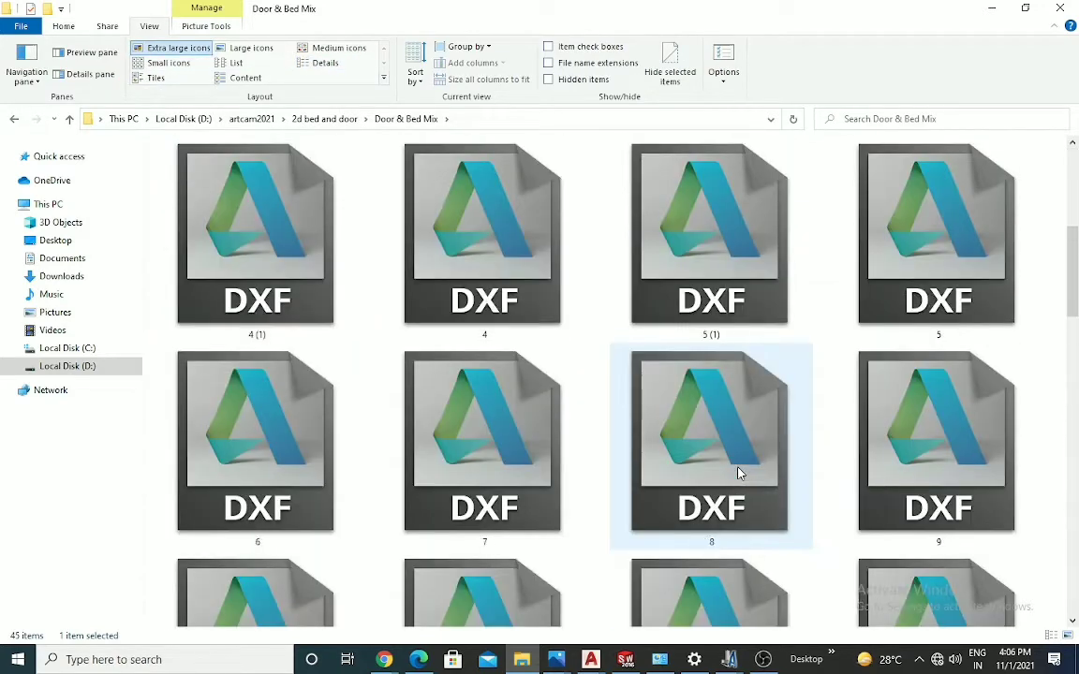
{"action": "scroll", "coordinate": [705, 428], "scroll_direction": "down", "scroll_amount": 10}
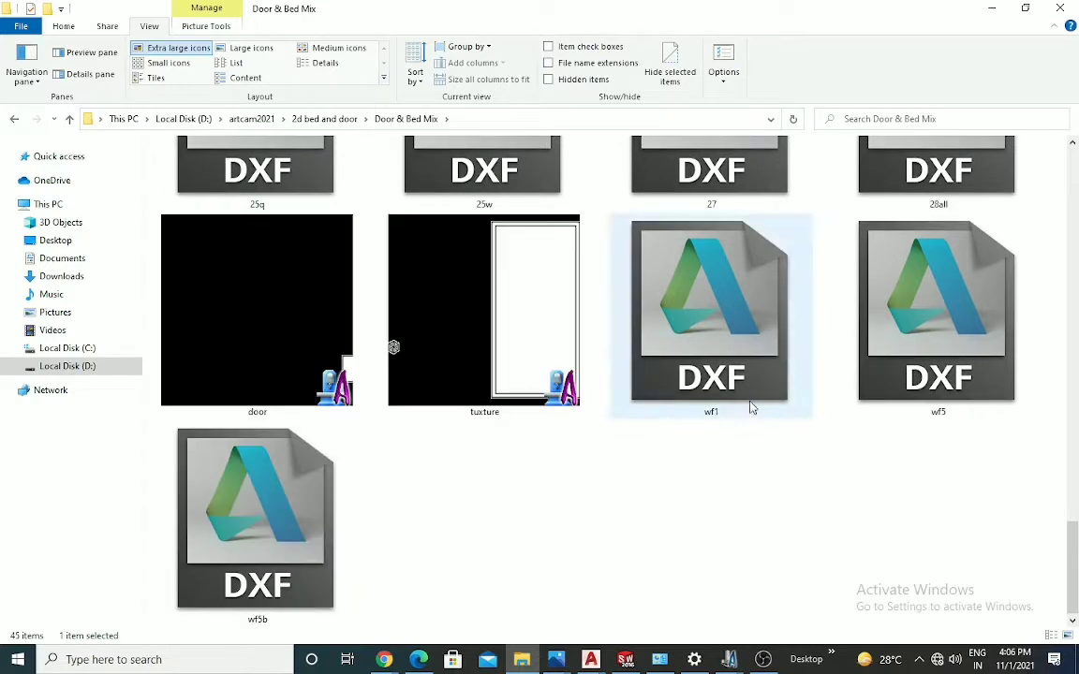
{"action": "scroll", "coordinate": [345, 481], "scroll_direction": "up", "scroll_amount": 9}
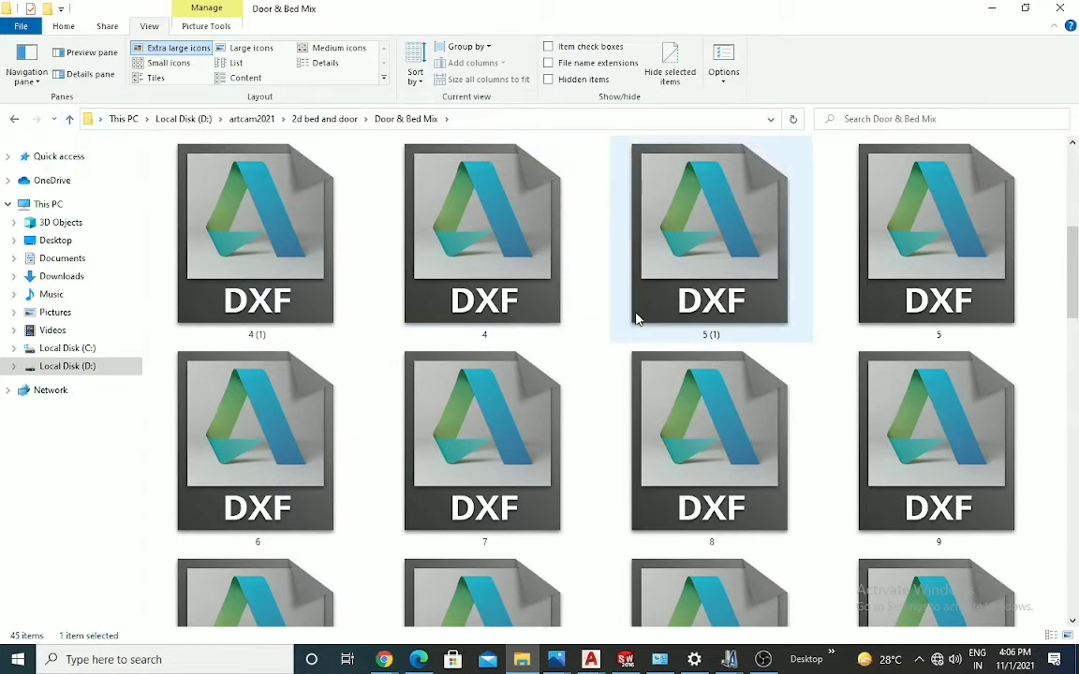
{"action": "scroll", "coordinate": [614, 434], "scroll_direction": "down", "scroll_amount": 9}
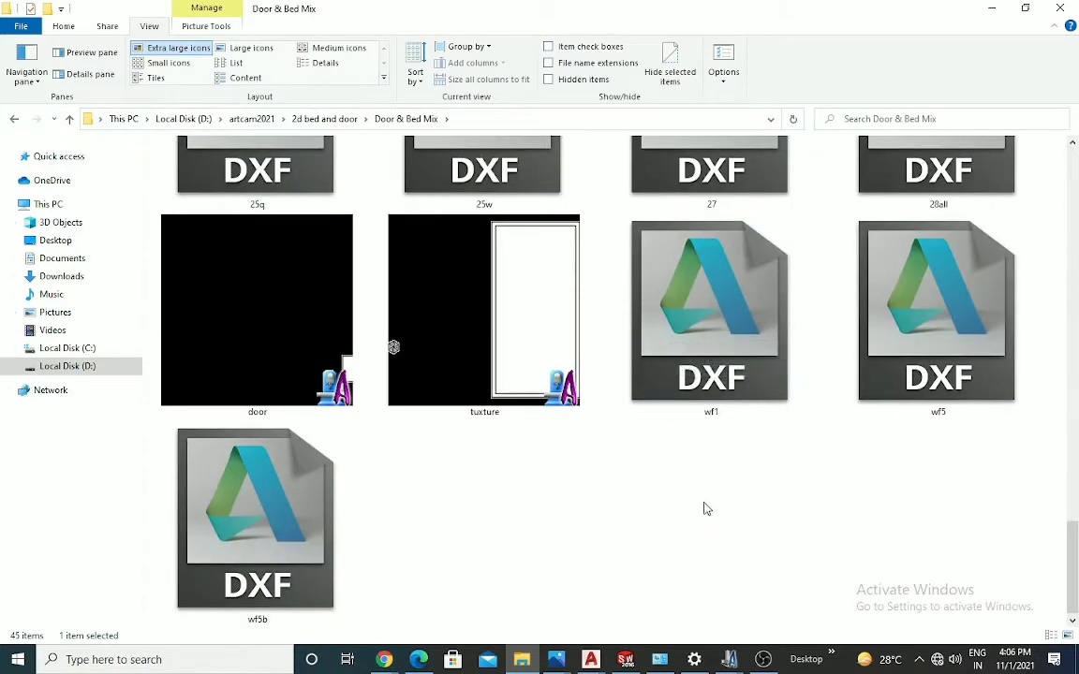
{"action": "left_click", "coordinate": [501, 347]}
{"action": "right_click", "coordinate": [501, 345]}
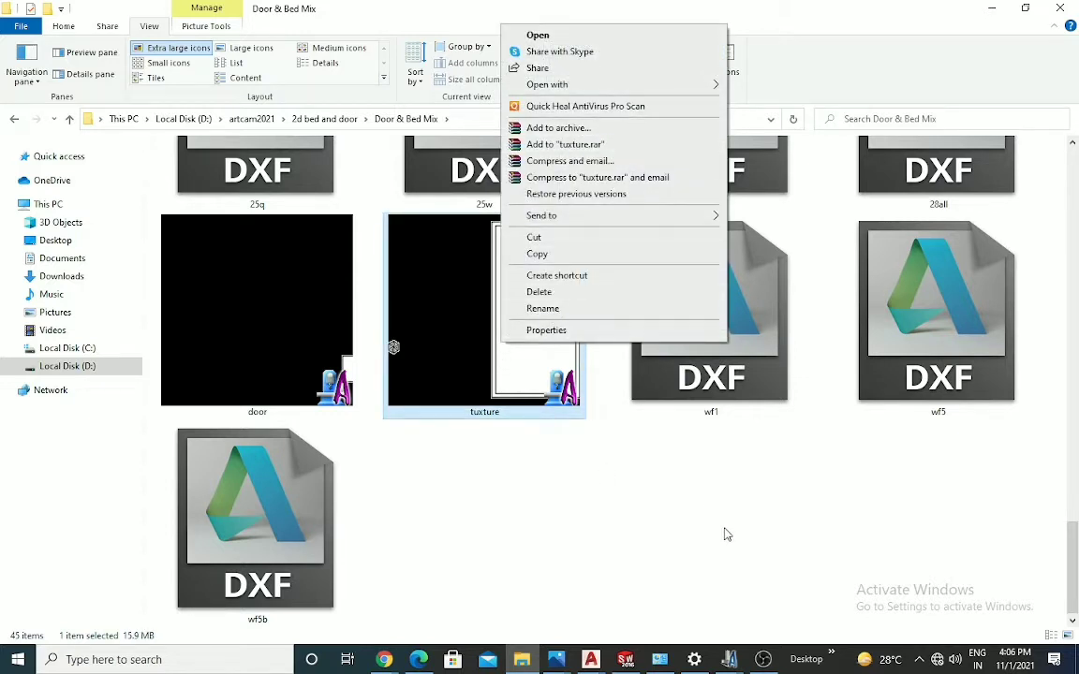
{"action": "left_click", "coordinate": [656, 483]}
Return to the 2d bed and door folder and look through its DXF files to the end.
{"action": "left_click", "coordinate": [71, 125]}
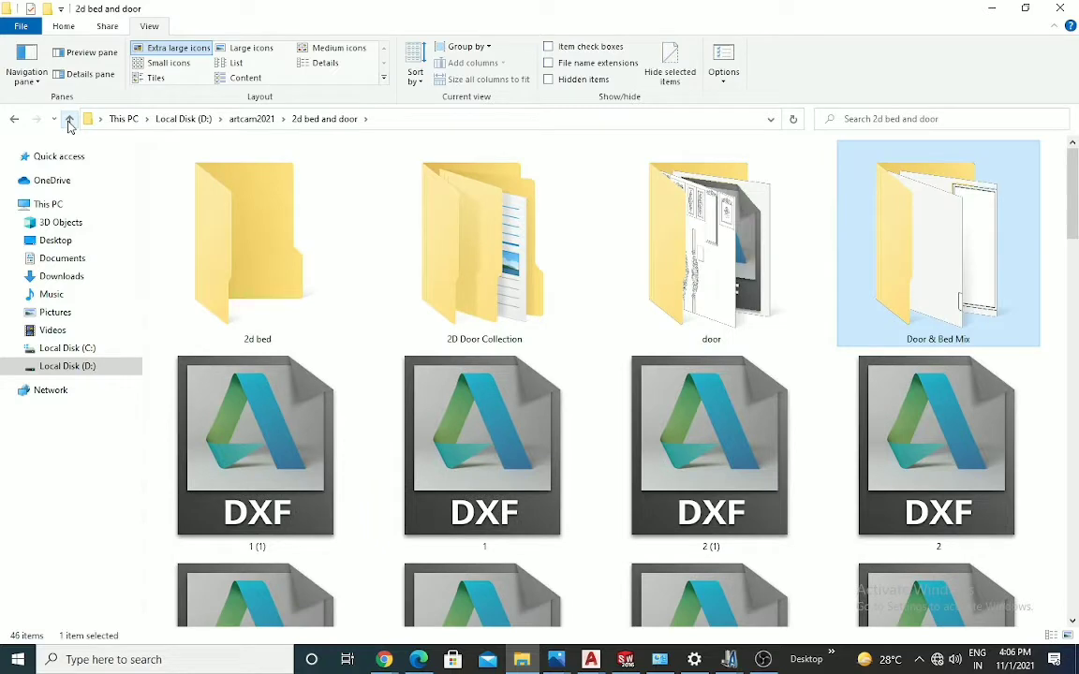
{"action": "scroll", "coordinate": [697, 394], "scroll_direction": "down", "scroll_amount": 10}
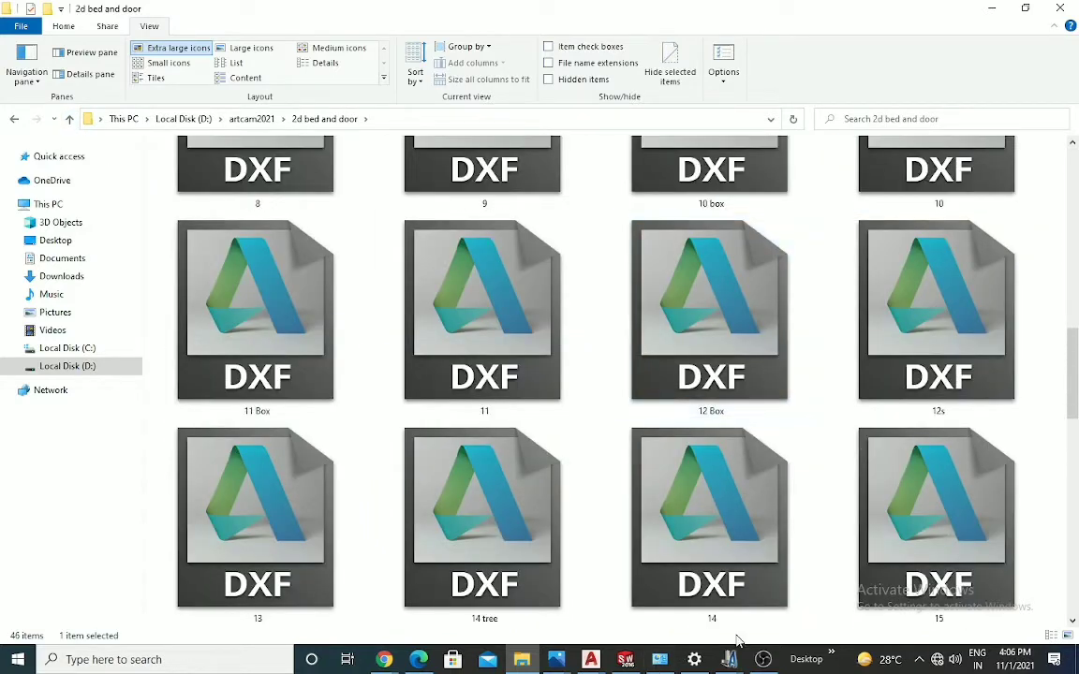
{"action": "mouse_move", "coordinate": [733, 661]}
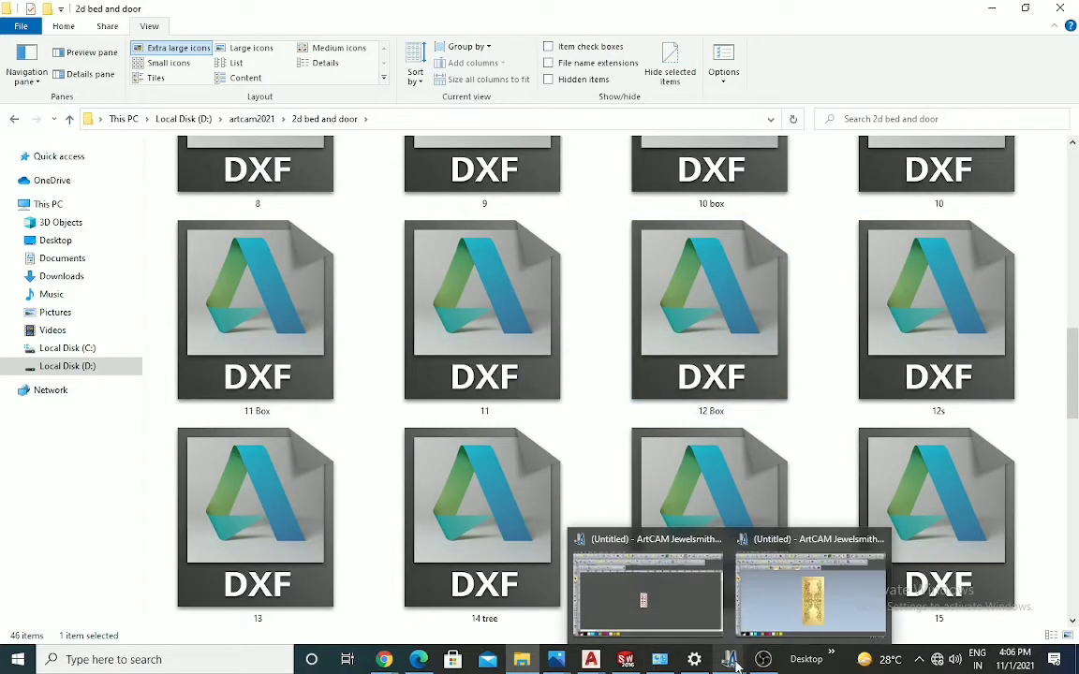
{"action": "scroll", "coordinate": [768, 412], "scroll_direction": "down", "scroll_amount": 10}
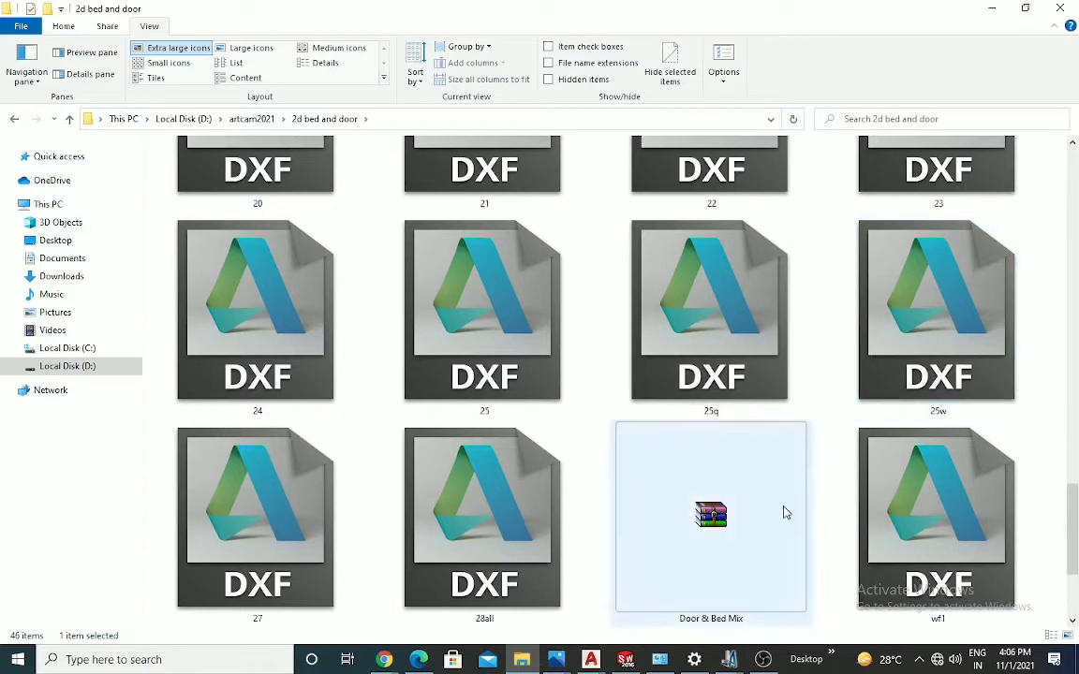
{"action": "scroll", "coordinate": [503, 553], "scroll_direction": "down", "scroll_amount": 2}
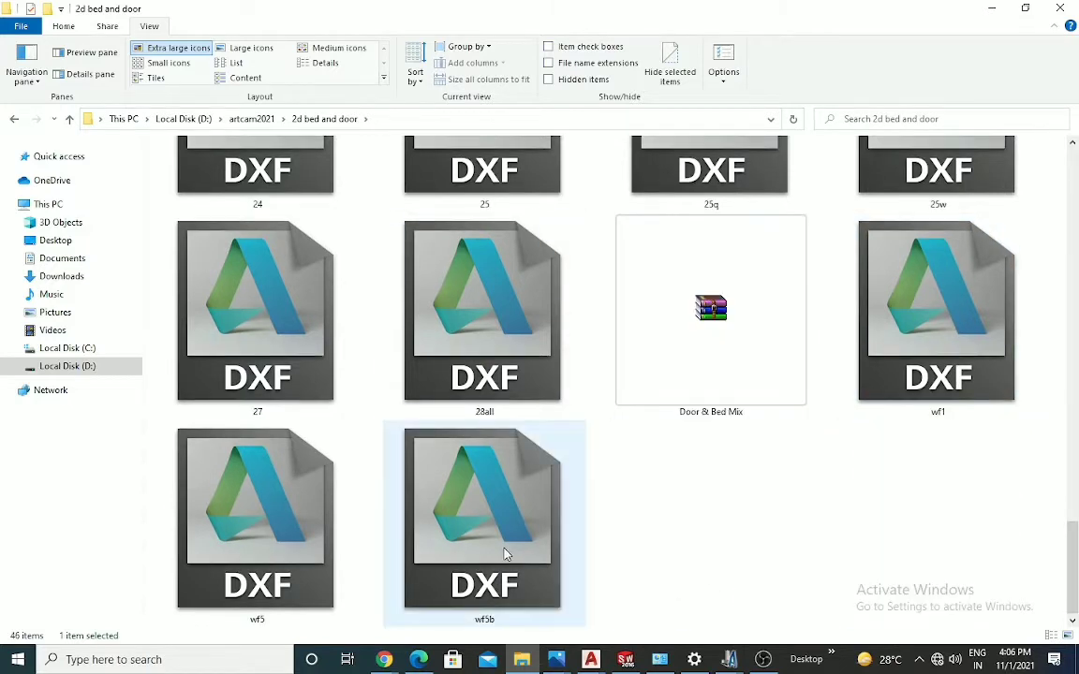
Open the 28all DXF file in AutoCAD and maximize the program window.
{"action": "double_click", "coordinate": [484, 362]}
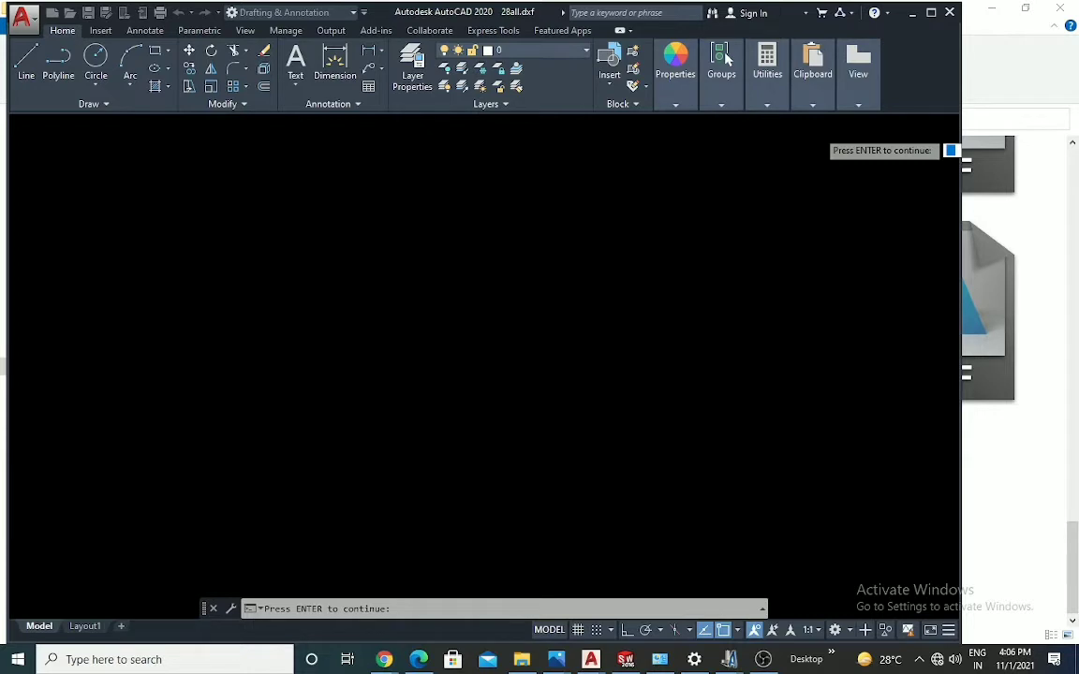
{"action": "key", "text": "Return"}
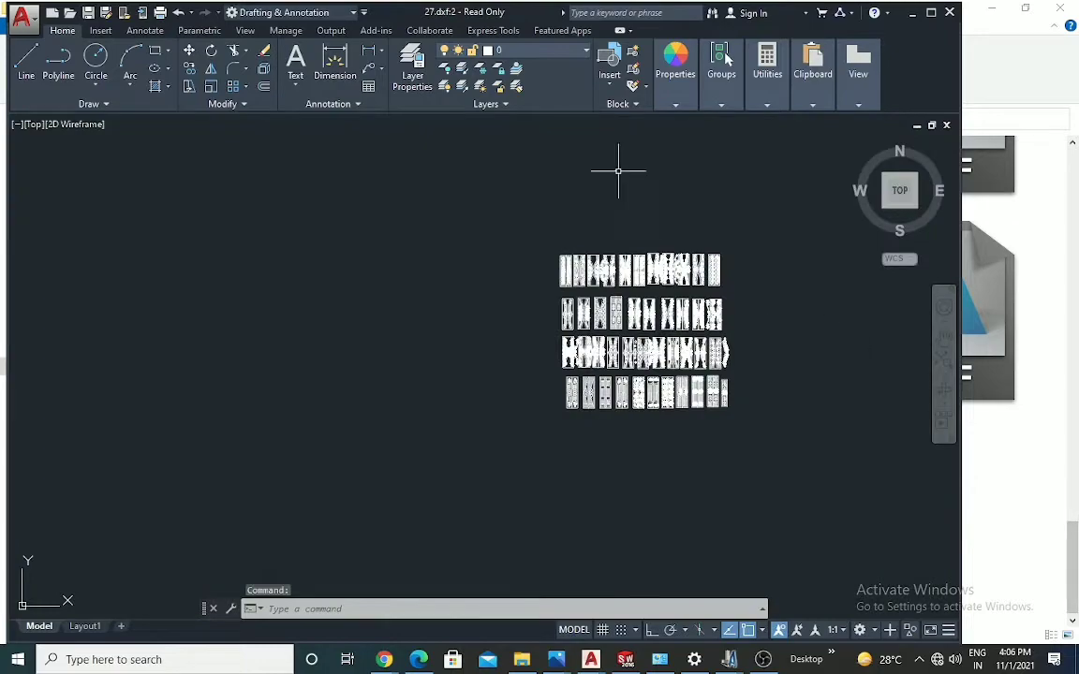
{"action": "left_click", "coordinate": [931, 12]}
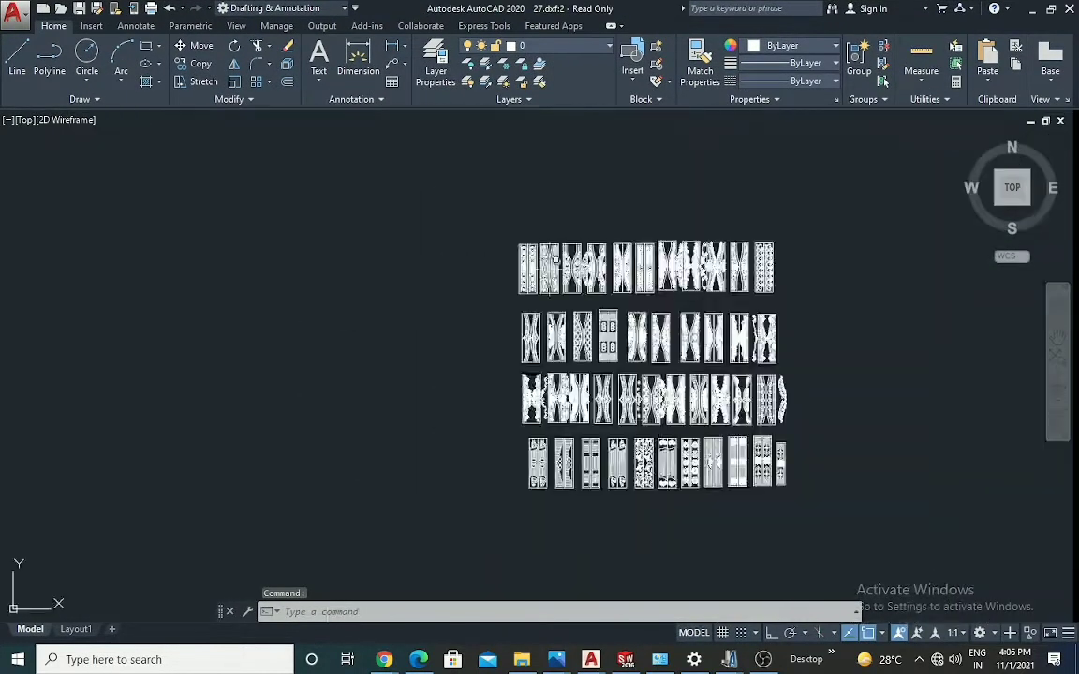
Examine the rows of decorative door panel designs in the 27.dxf drawing up close and as an overview.
{"action": "scroll", "coordinate": [580, 252], "scroll_direction": "up", "scroll_amount": 8}
{"action": "scroll", "coordinate": [581, 253], "scroll_direction": "down", "scroll_amount": 2}
{"action": "scroll", "coordinate": [580, 253], "scroll_direction": "up", "scroll_amount": 2}
{"action": "middle_click_drag", "start_coordinate": [1008, 345], "coordinate": [668, 350]}
{"action": "scroll", "coordinate": [806, 342], "scroll_direction": "down", "scroll_amount": 4}
{"action": "scroll", "coordinate": [927, 343], "scroll_direction": "up", "scroll_amount": 6}
{"action": "scroll", "coordinate": [899, 351], "scroll_direction": "down", "scroll_amount": 6}
{"action": "scroll", "coordinate": [713, 366], "scroll_direction": "up", "scroll_amount": 6}
{"action": "scroll", "coordinate": [684, 351], "scroll_direction": "down", "scroll_amount": 2}
{"action": "scroll", "coordinate": [682, 351], "scroll_direction": "up", "scroll_amount": 6}
{"action": "scroll", "coordinate": [539, 342], "scroll_direction": "down", "scroll_amount": 2}
{"action": "scroll", "coordinate": [633, 373], "scroll_direction": "up", "scroll_amount": 3}
{"action": "scroll", "coordinate": [604, 384], "scroll_direction": "down", "scroll_amount": 6}
{"action": "scroll", "coordinate": [494, 385], "scroll_direction": "up", "scroll_amount": 5}
{"action": "scroll", "coordinate": [469, 378], "scroll_direction": "down", "scroll_amount": 4}
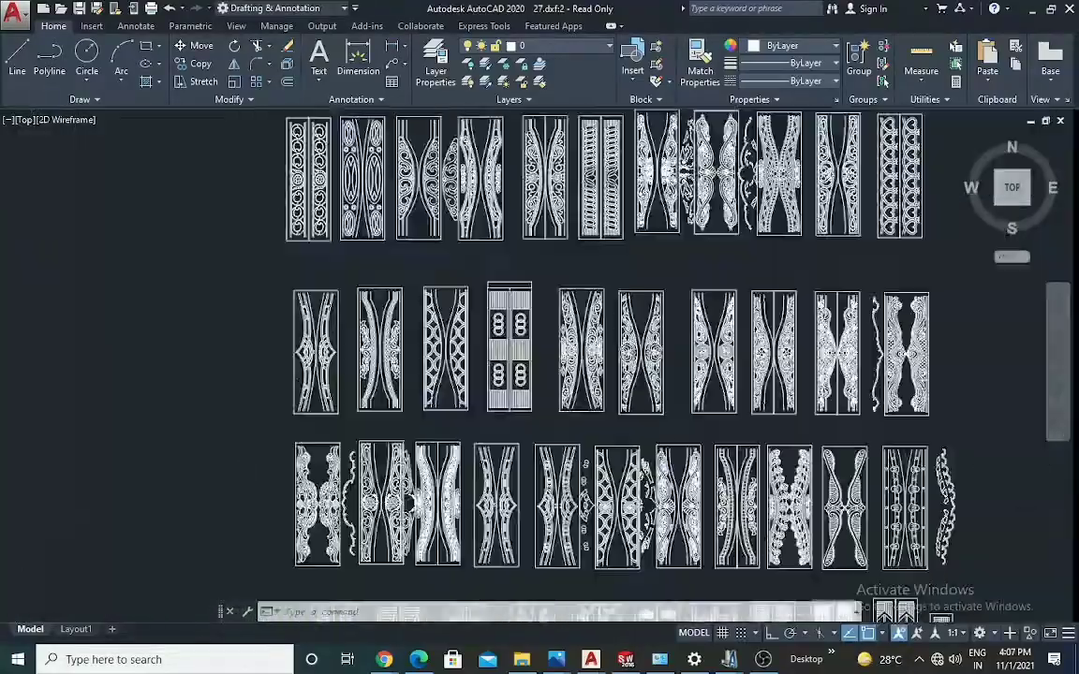
Inspect the panels in the two lowest rows of the 27.dxf drawing in detail and return to the full overview.
{"action": "scroll", "coordinate": [434, 369], "scroll_direction": "up", "scroll_amount": 5}
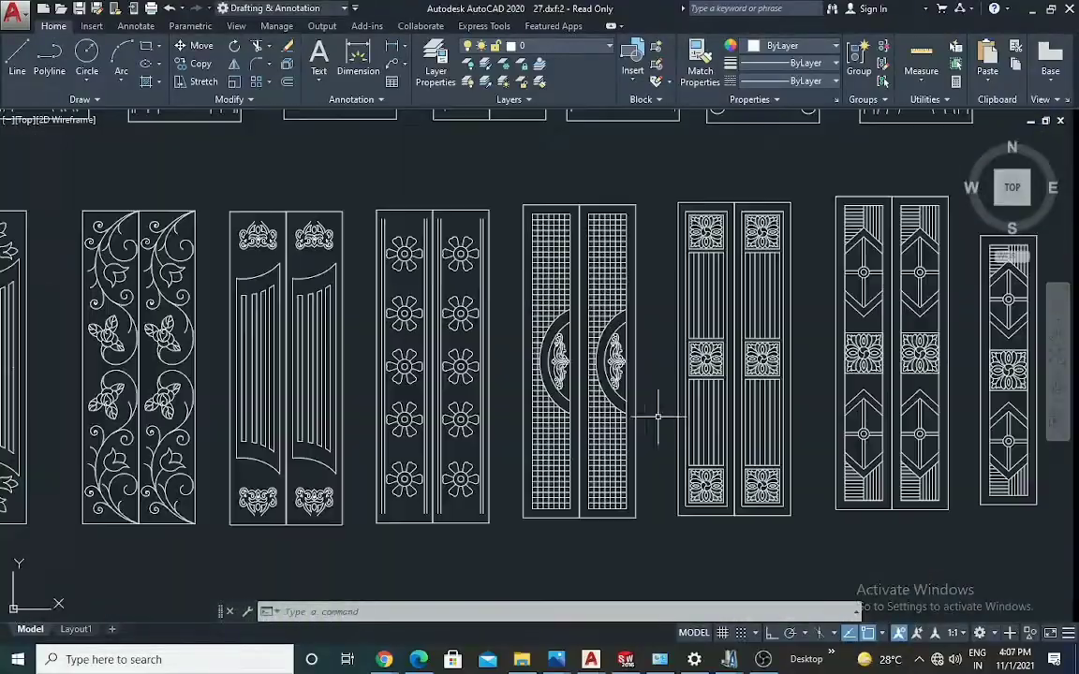
{"action": "scroll", "coordinate": [727, 410], "scroll_direction": "down", "scroll_amount": 6}
{"action": "scroll", "coordinate": [468, 323], "scroll_direction": "up", "scroll_amount": 6}
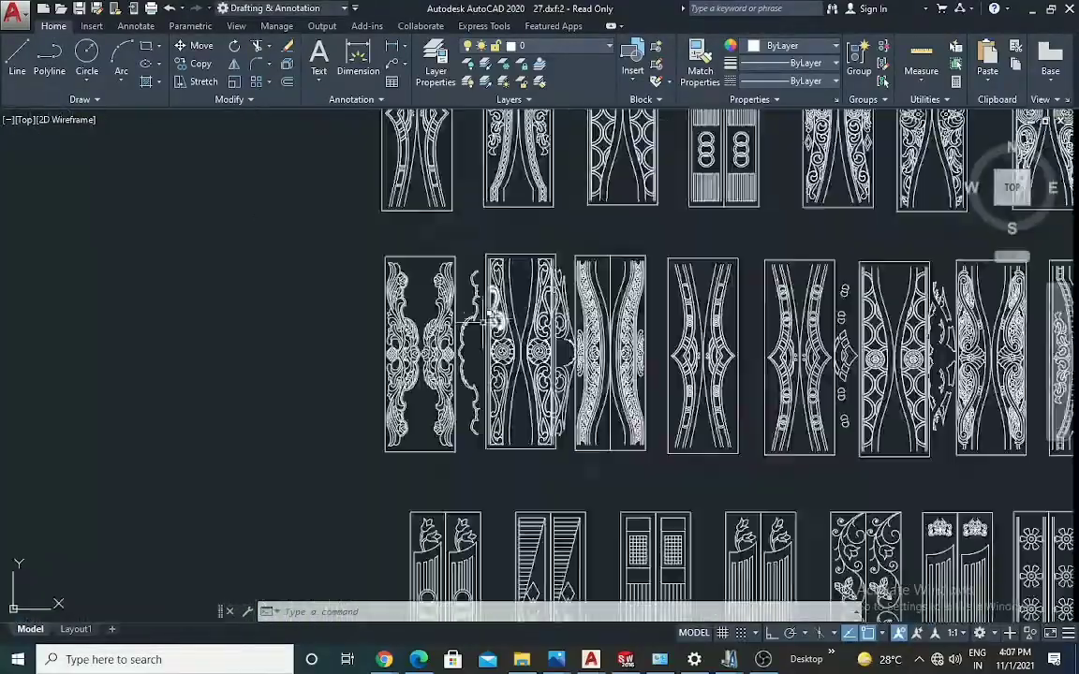
{"action": "scroll", "coordinate": [384, 362], "scroll_direction": "down", "scroll_amount": 3}
{"action": "scroll", "coordinate": [426, 361], "scroll_direction": "up", "scroll_amount": 4}
{"action": "scroll", "coordinate": [438, 361], "scroll_direction": "down", "scroll_amount": 4}
{"action": "scroll", "coordinate": [571, 360], "scroll_direction": "up", "scroll_amount": 4}
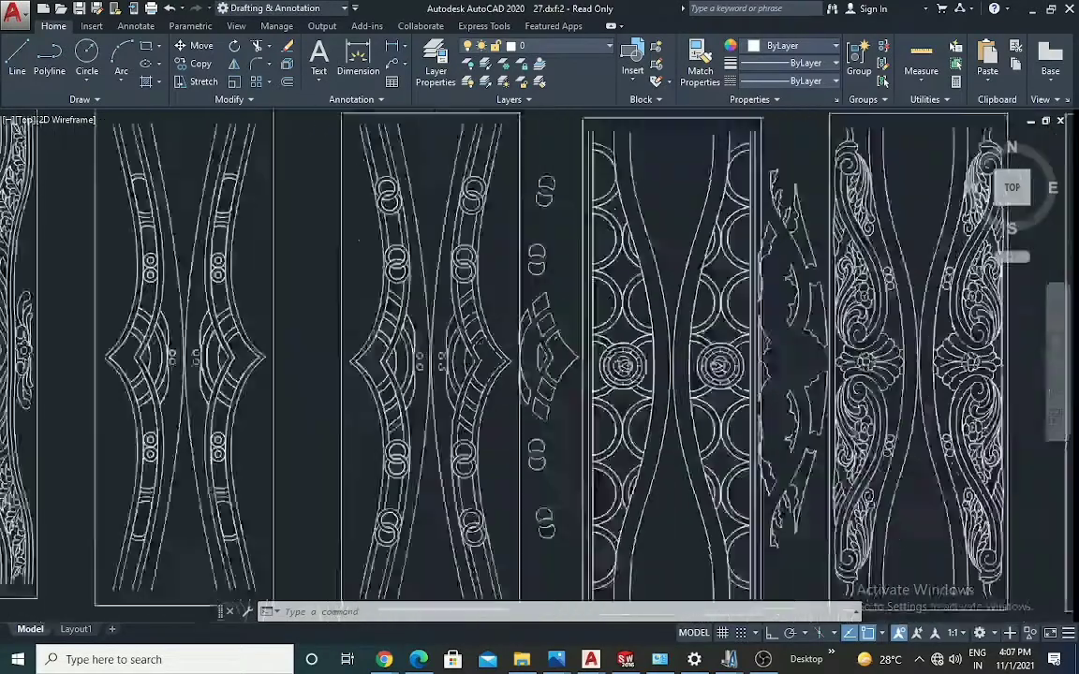
{"action": "scroll", "coordinate": [581, 362], "scroll_direction": "down", "scroll_amount": 4}
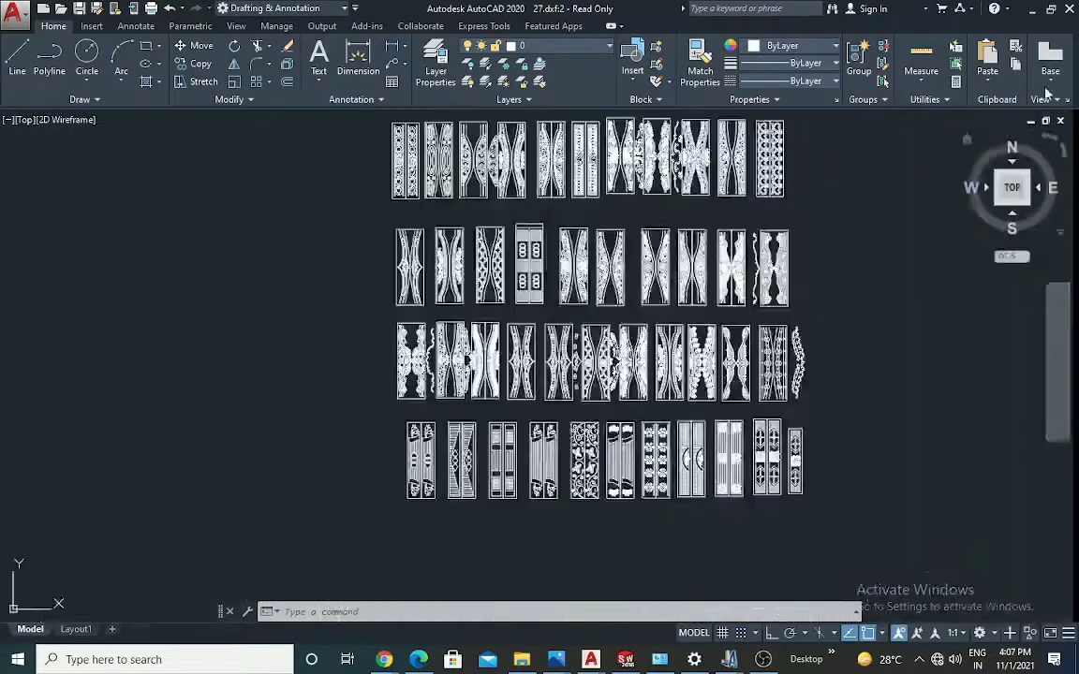
Minimize AutoCAD and open the wf5b DXF file from the 2d bed and door folder.
{"action": "left_click", "coordinate": [1032, 9]}
{"action": "left_click", "coordinate": [503, 553]}
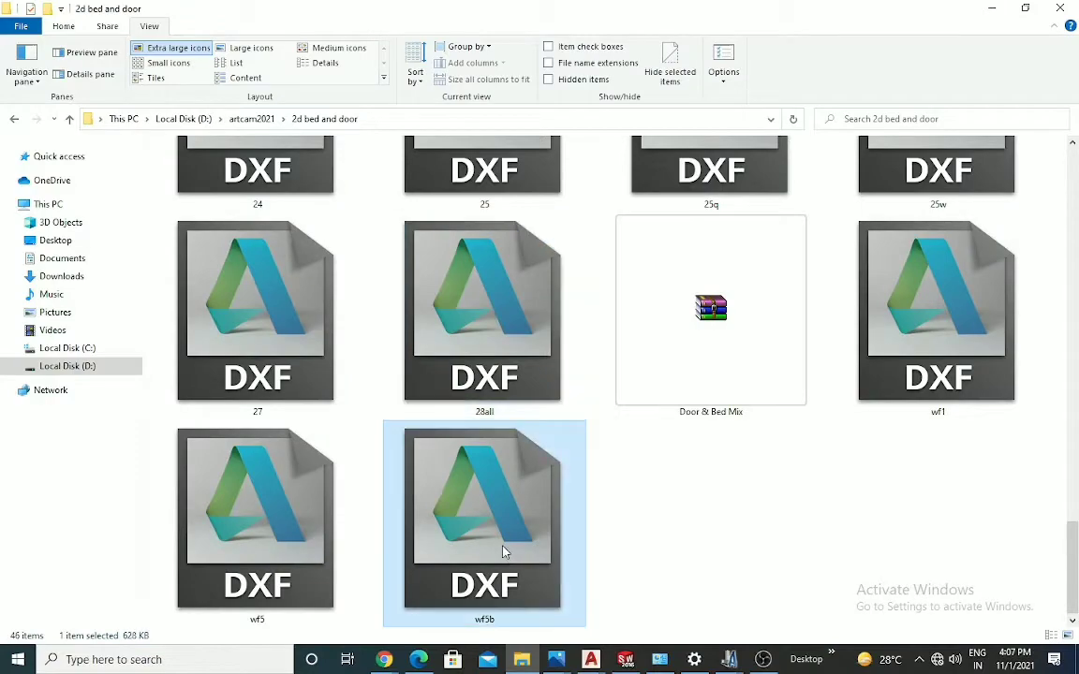
{"action": "double_click", "coordinate": [503, 552]}
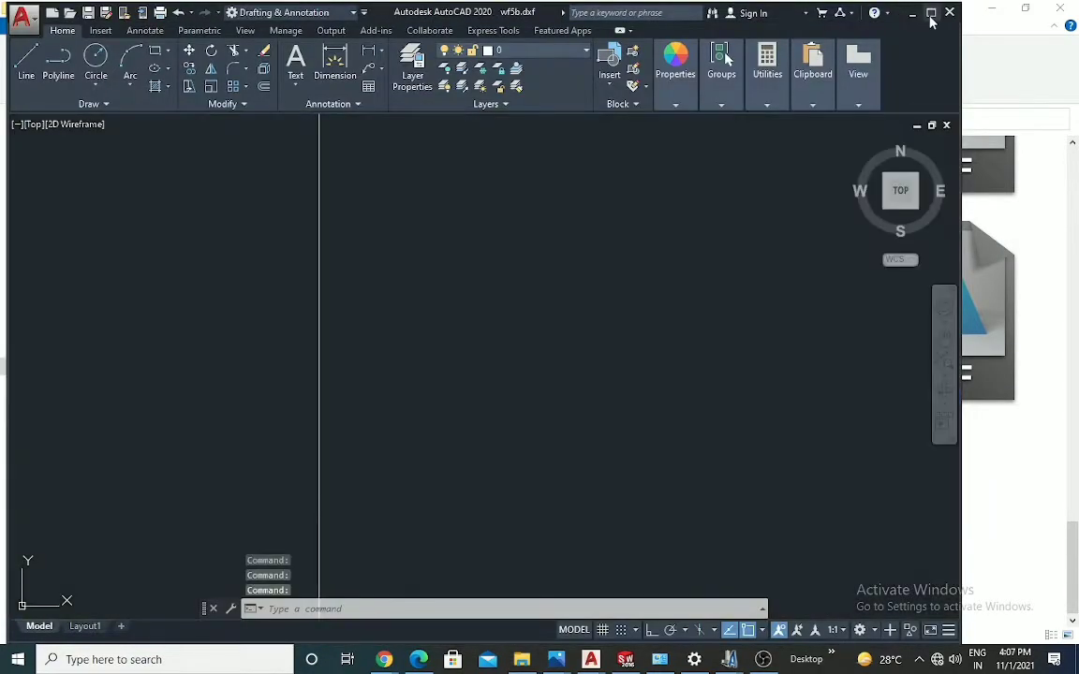
Maximize the wf5b.dxf drawing window and examine both rows of decorative door panels up close.
{"action": "left_click", "coordinate": [931, 13]}
{"action": "scroll", "coordinate": [749, 374], "scroll_direction": "down", "scroll_amount": 10}
{"action": "scroll", "coordinate": [923, 284], "scroll_direction": "up", "scroll_amount": 5}
{"action": "scroll", "coordinate": [899, 290], "scroll_direction": "down", "scroll_amount": 3}
{"action": "scroll", "coordinate": [828, 301], "scroll_direction": "up", "scroll_amount": 3}
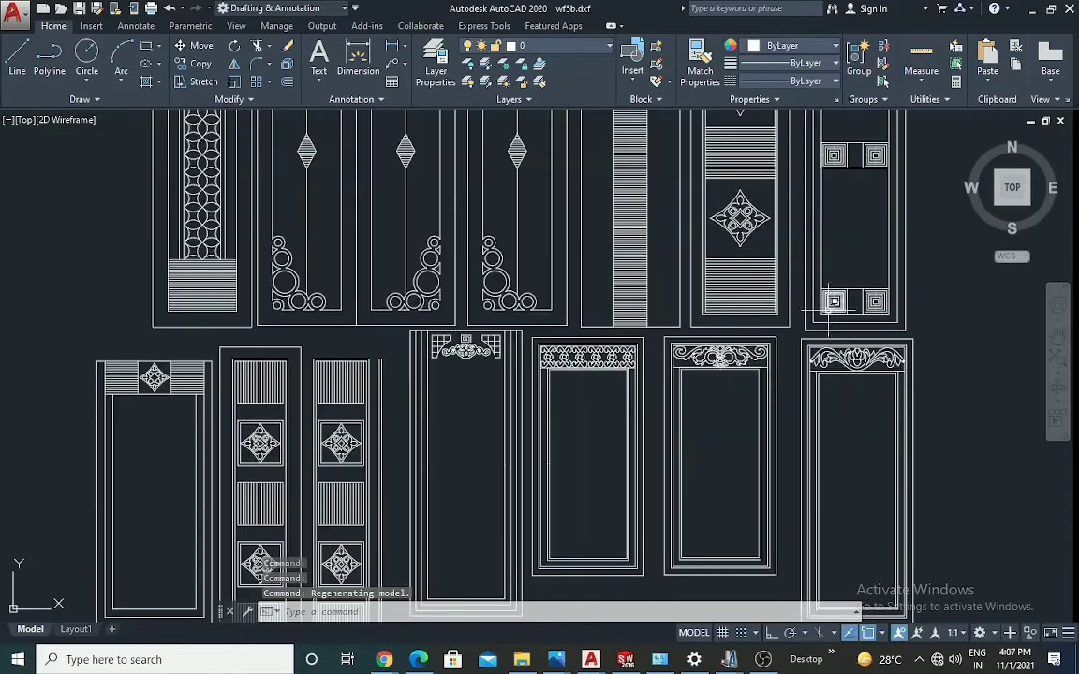
{"action": "scroll", "coordinate": [827, 301], "scroll_direction": "up", "scroll_amount": 2}
{"action": "scroll", "coordinate": [910, 361], "scroll_direction": "down", "scroll_amount": 4}
{"action": "scroll", "coordinate": [578, 422], "scroll_direction": "up", "scroll_amount": 2}
{"action": "scroll", "coordinate": [562, 416], "scroll_direction": "up", "scroll_amount": 2}
{"action": "scroll", "coordinate": [578, 337], "scroll_direction": "down", "scroll_amount": 2}
{"action": "scroll", "coordinate": [477, 272], "scroll_direction": "up", "scroll_amount": 2}
{"action": "scroll", "coordinate": [707, 235], "scroll_direction": "down", "scroll_amount": 1}
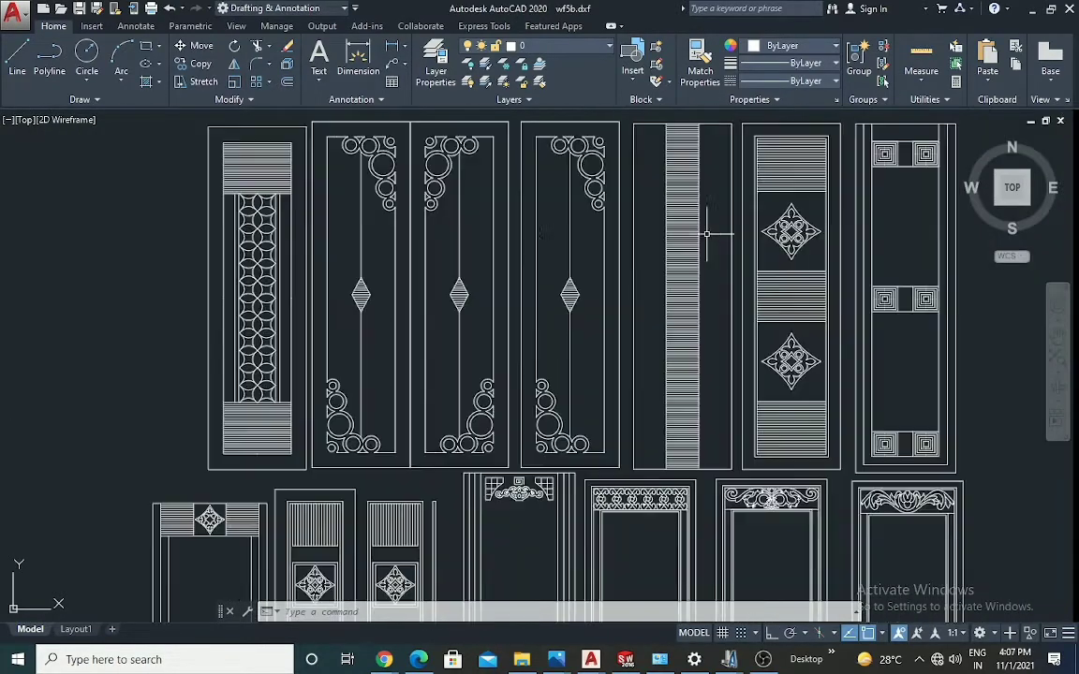
Inspect the concentric-square motifs on the end panel of the wf5b.dxf upper row and compare them with the full layout.
{"action": "scroll", "coordinate": [277, 289], "scroll_direction": "down", "scroll_amount": 2}
{"action": "scroll", "coordinate": [373, 362], "scroll_direction": "down", "scroll_amount": 4}
{"action": "scroll", "coordinate": [341, 270], "scroll_direction": "up", "scroll_amount": 6}
{"action": "scroll", "coordinate": [387, 311], "scroll_direction": "down", "scroll_amount": 8}
{"action": "scroll", "coordinate": [386, 319], "scroll_direction": "up", "scroll_amount": 10}
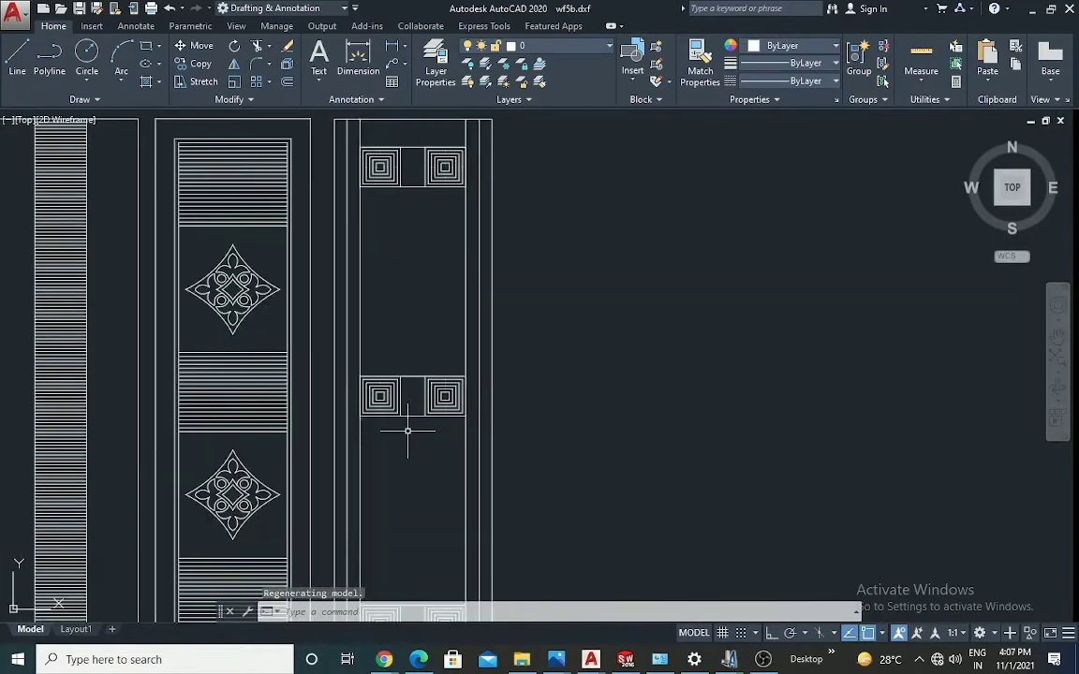
{"action": "scroll", "coordinate": [487, 180], "scroll_direction": "down", "scroll_amount": 4}
{"action": "scroll", "coordinate": [481, 361], "scroll_direction": "up", "scroll_amount": 7}
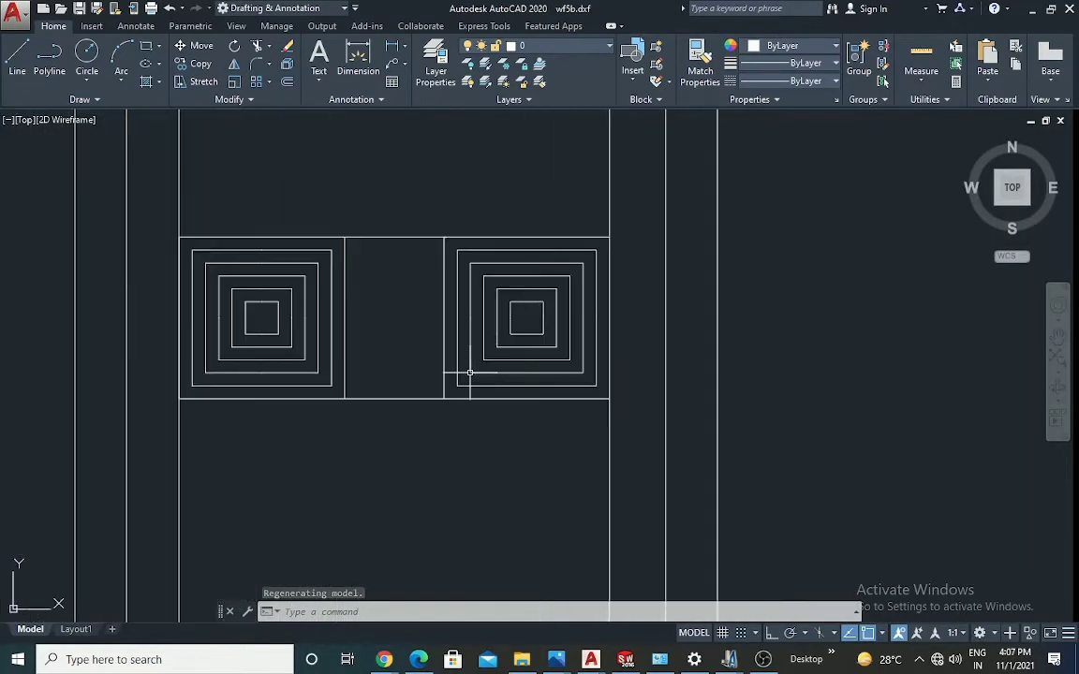
{"action": "scroll", "coordinate": [525, 328], "scroll_direction": "down", "scroll_amount": 8}
{"action": "middle_click_drag", "start_coordinate": [252, 494], "coordinate": [340, 419]}
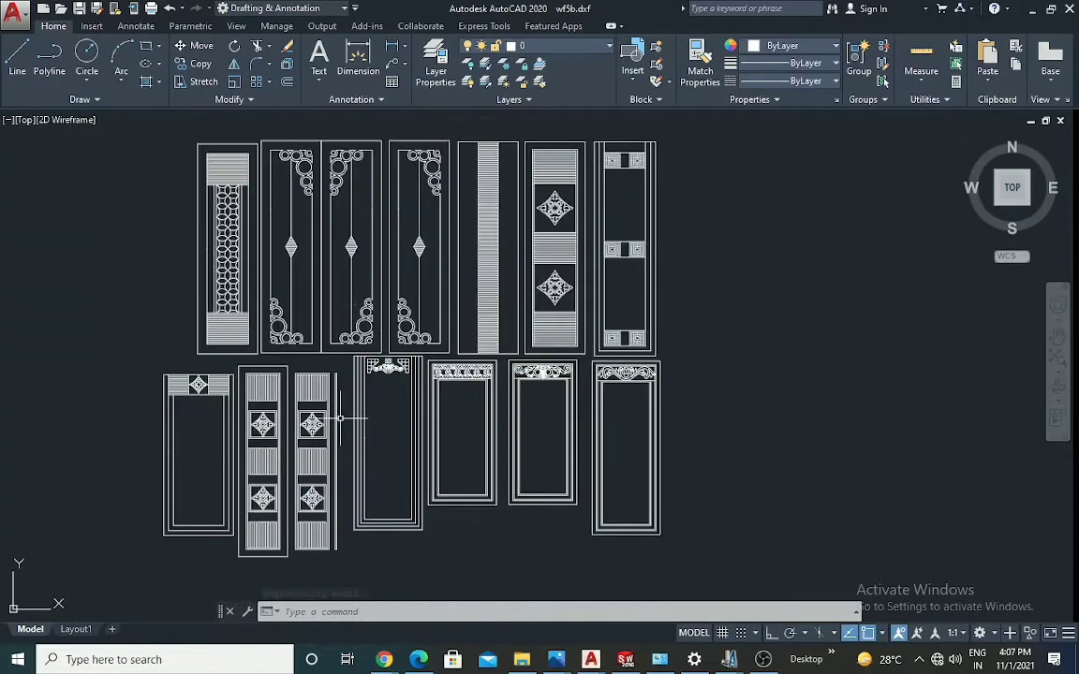
{"action": "scroll", "coordinate": [360, 228], "scroll_direction": "up", "scroll_amount": 2}
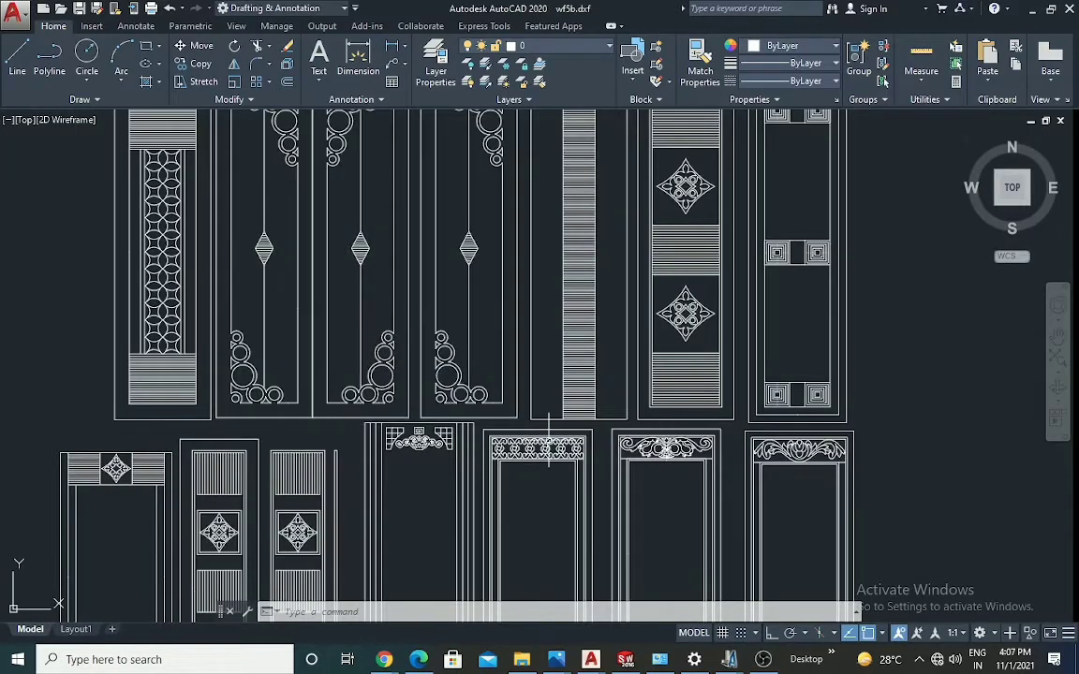
{"action": "scroll", "coordinate": [555, 445], "scroll_direction": "down", "scroll_amount": 2}
{"action": "scroll", "coordinate": [388, 305], "scroll_direction": "up", "scroll_amount": 2}
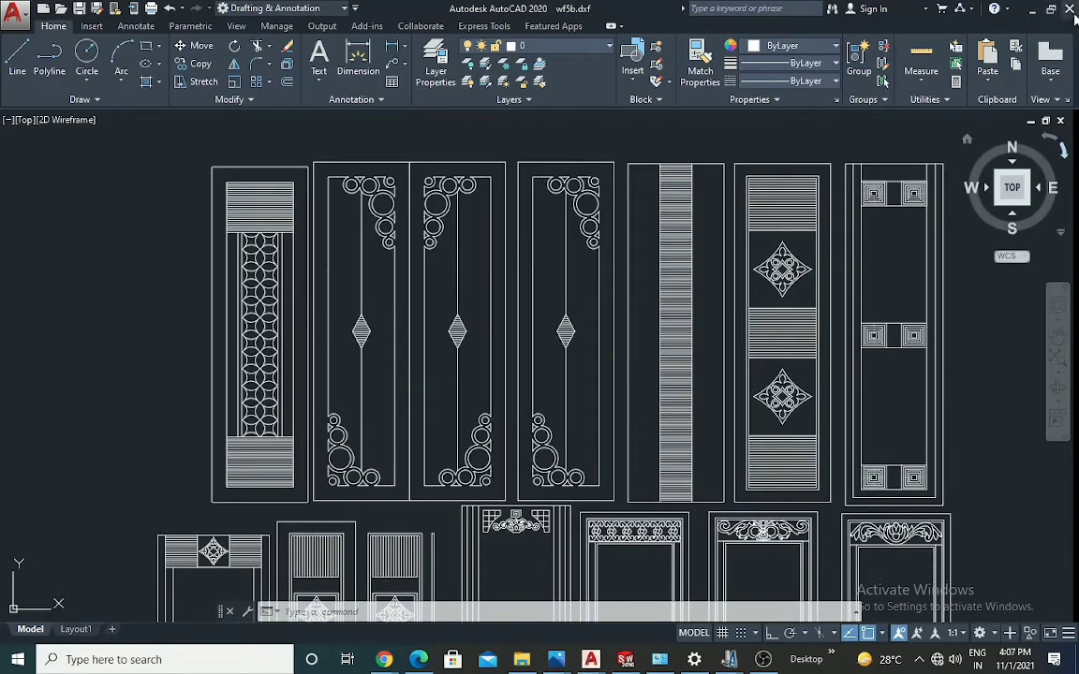
Minimize AutoCAD, open the wf5 DXF file in a maximized window and zoom to the drawing's extents.
{"action": "left_click", "coordinate": [1031, 12]}
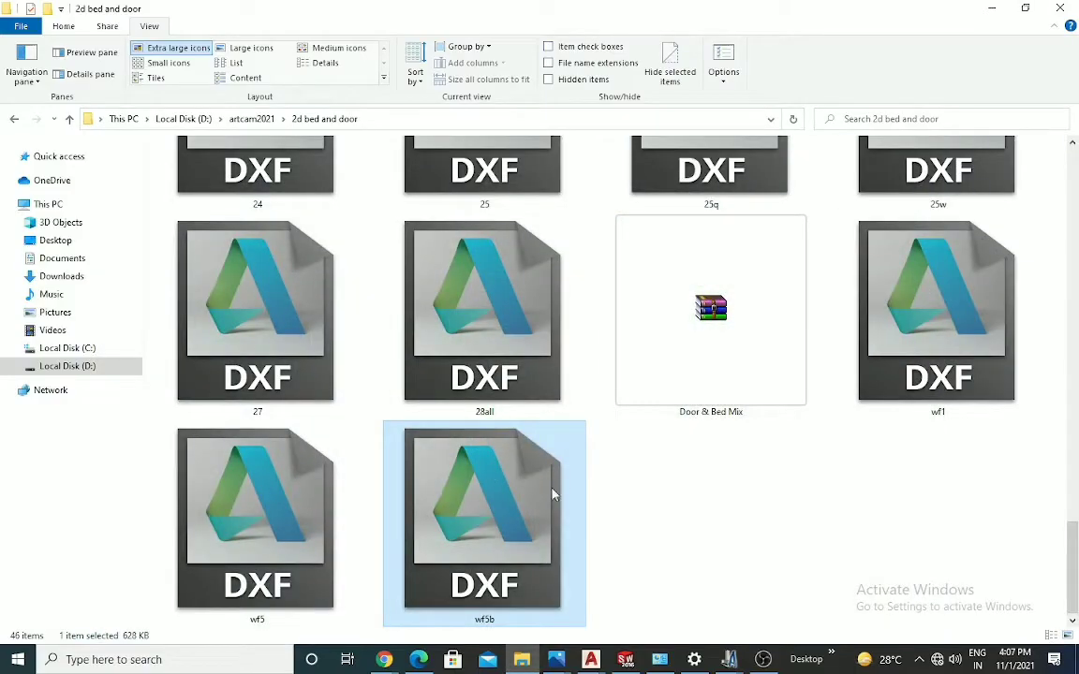
{"action": "double_click", "coordinate": [286, 536]}
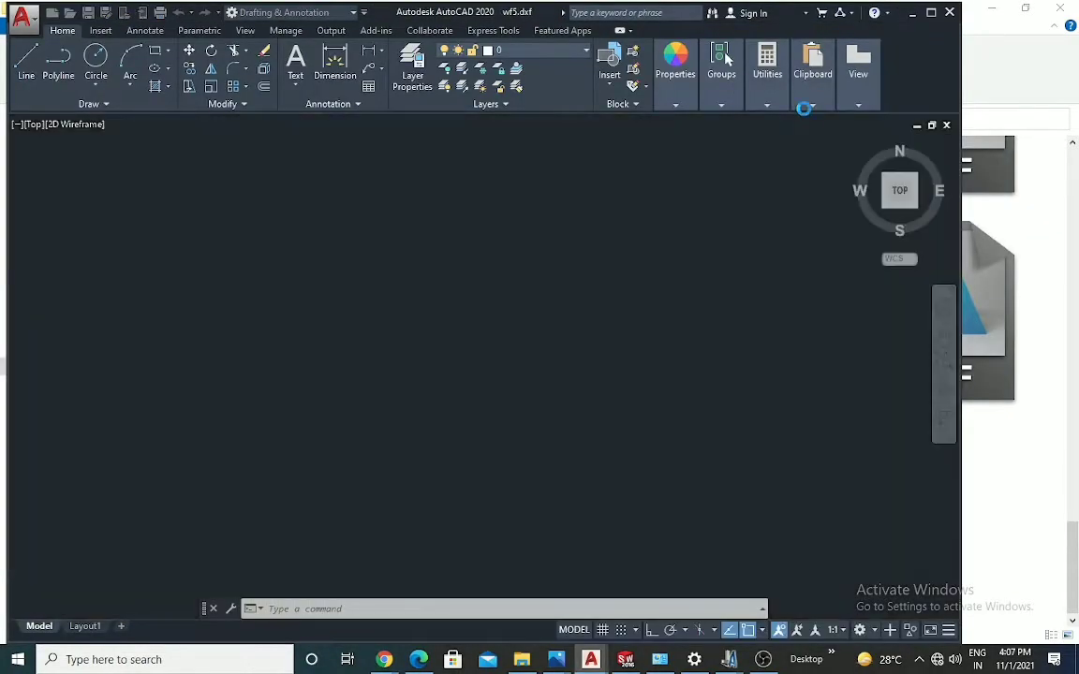
{"action": "mouse_move", "coordinate": [863, 56]}
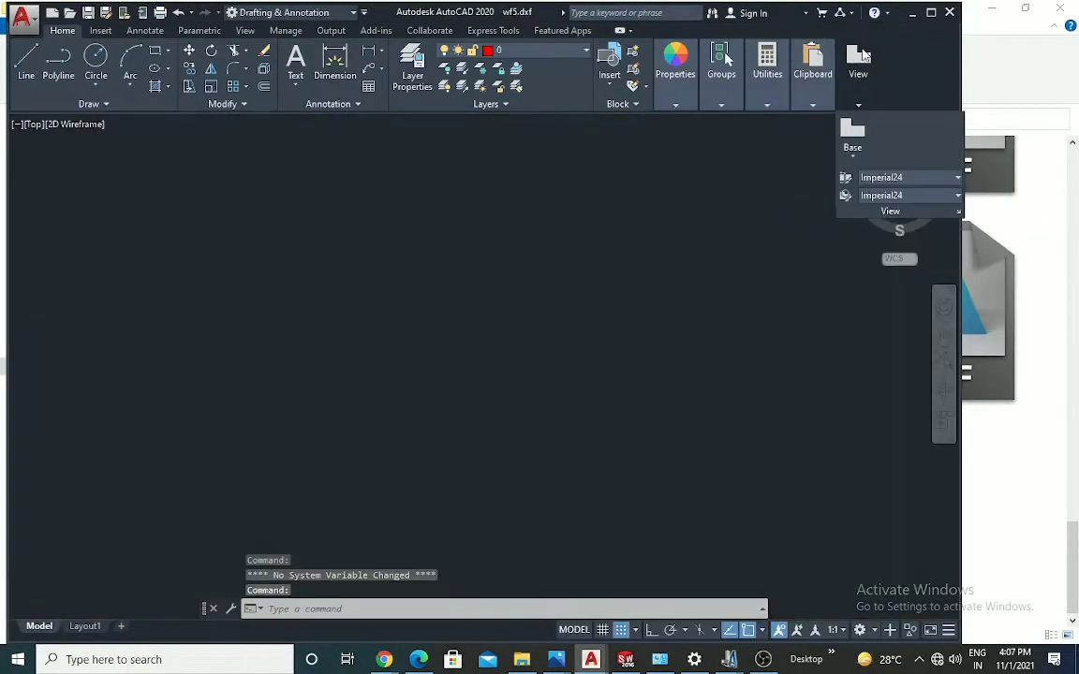
{"action": "left_click", "coordinate": [931, 12]}
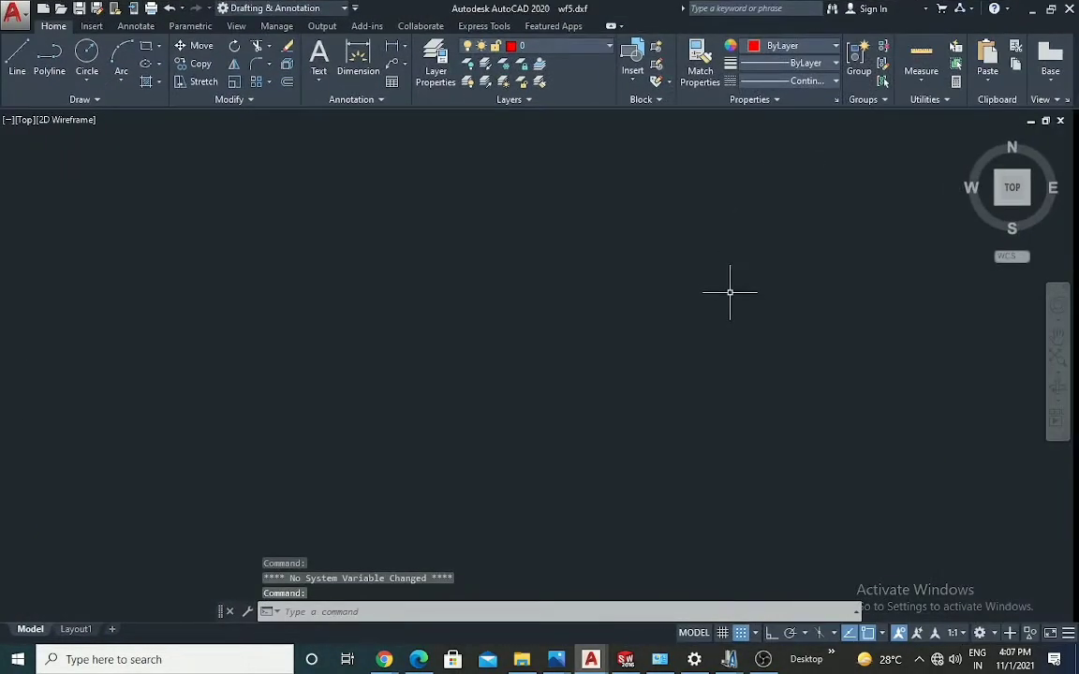
{"action": "middle_click", "coordinate": [660, 259]}
{"action": "middle_click", "coordinate": [660, 260]}
{"action": "scroll", "coordinate": [743, 294], "scroll_direction": "down", "scroll_amount": 6}
{"action": "scroll", "coordinate": [688, 253], "scroll_direction": "up", "scroll_amount": 2}
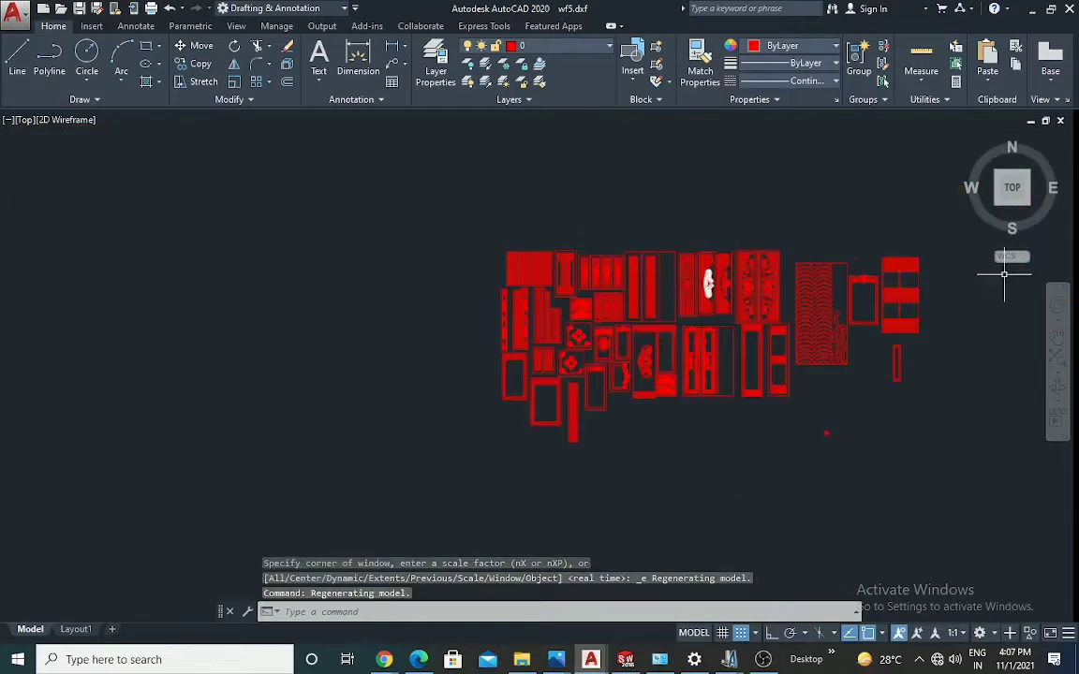
Examine the floral double-door and lattice panels in the upper row of the wf5.dxf drawing.
{"action": "scroll", "coordinate": [936, 279], "scroll_direction": "up", "scroll_amount": 4}
{"action": "scroll", "coordinate": [836, 205], "scroll_direction": "up", "scroll_amount": 6}
{"action": "scroll", "coordinate": [649, 245], "scroll_direction": "down", "scroll_amount": 4}
{"action": "scroll", "coordinate": [670, 243], "scroll_direction": "up", "scroll_amount": 4}
{"action": "scroll", "coordinate": [501, 233], "scroll_direction": "down", "scroll_amount": 4}
{"action": "scroll", "coordinate": [581, 241], "scroll_direction": "up", "scroll_amount": 3}
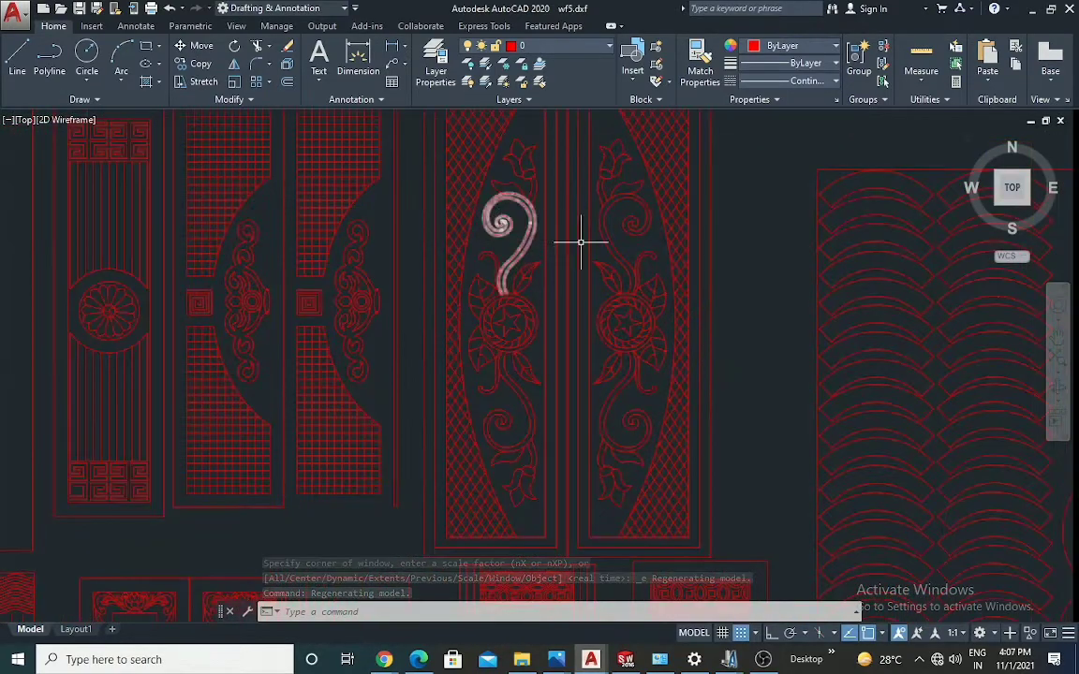
{"action": "scroll", "coordinate": [597, 415], "scroll_direction": "up", "scroll_amount": 2}
{"action": "scroll", "coordinate": [598, 415], "scroll_direction": "down", "scroll_amount": 5}
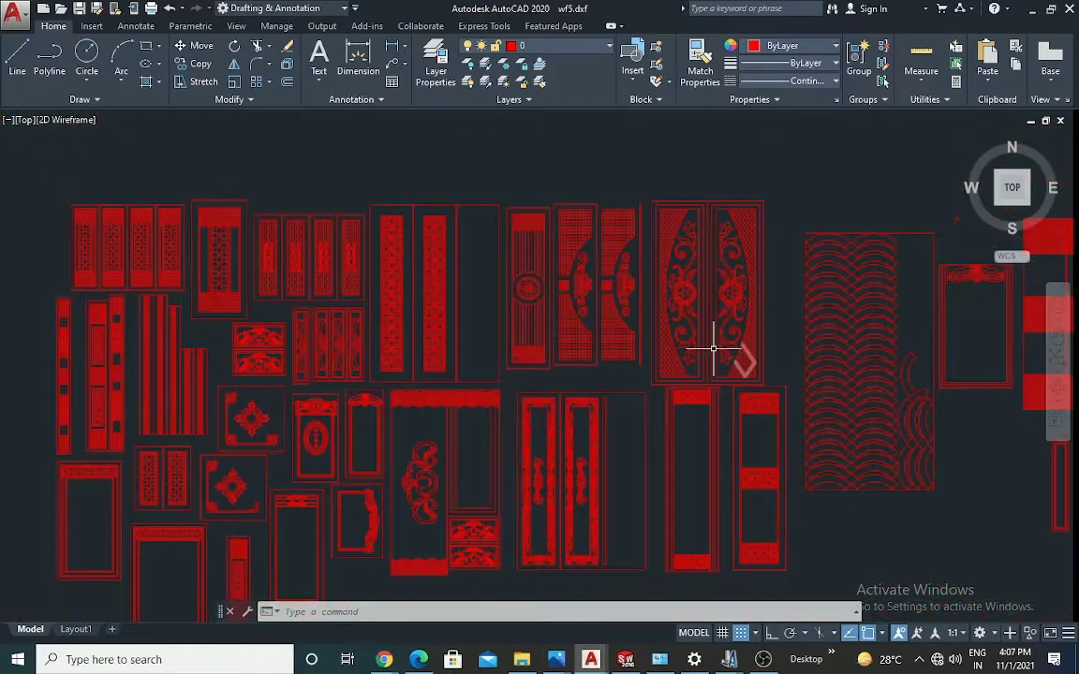
{"action": "scroll", "coordinate": [771, 223], "scroll_direction": "up", "scroll_amount": 2}
{"action": "scroll", "coordinate": [890, 217], "scroll_direction": "down", "scroll_amount": 2}
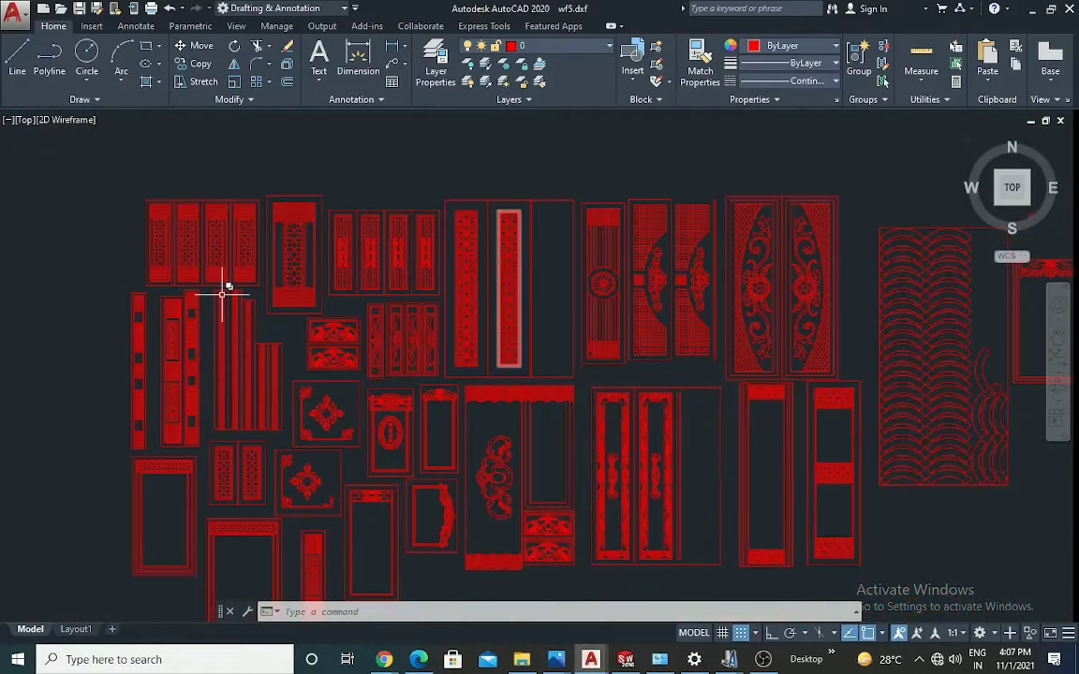
Inspect the smaller panels and frames on the west side of the wf5.dxf layout and review the full overview.
{"action": "scroll", "coordinate": [279, 250], "scroll_direction": "up", "scroll_amount": 4}
{"action": "scroll", "coordinate": [366, 188], "scroll_direction": "down", "scroll_amount": 4}
{"action": "scroll", "coordinate": [361, 349], "scroll_direction": "up", "scroll_amount": 4}
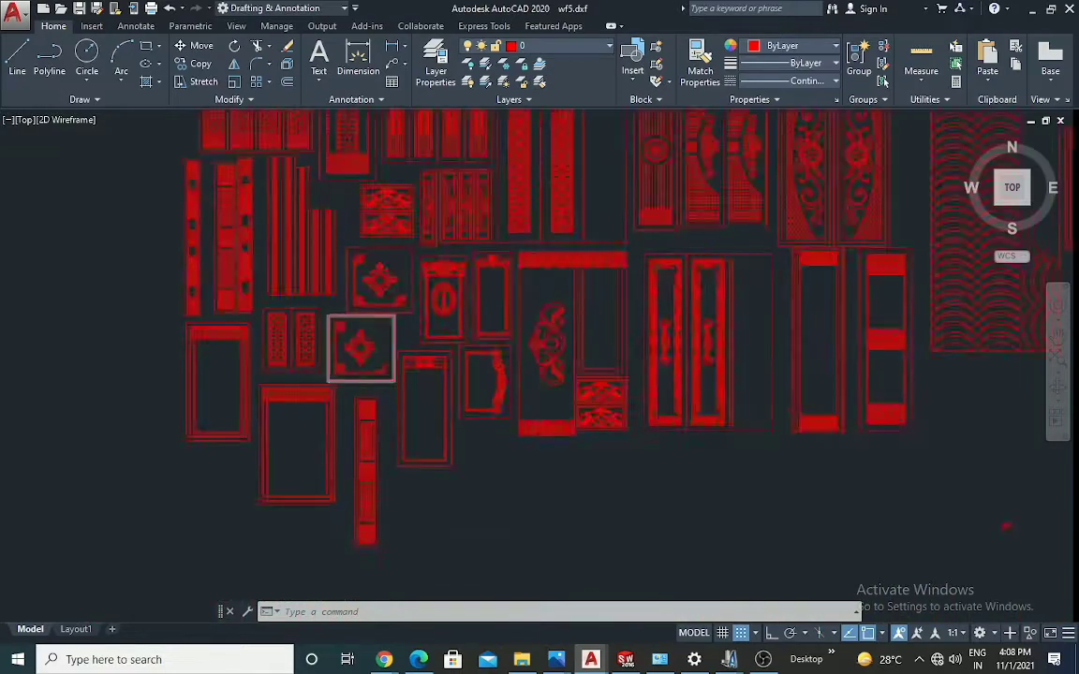
{"action": "scroll", "coordinate": [598, 374], "scroll_direction": "down", "scroll_amount": 2}
{"action": "scroll", "coordinate": [562, 374], "scroll_direction": "up", "scroll_amount": 3}
{"action": "scroll", "coordinate": [535, 373], "scroll_direction": "down", "scroll_amount": 4}
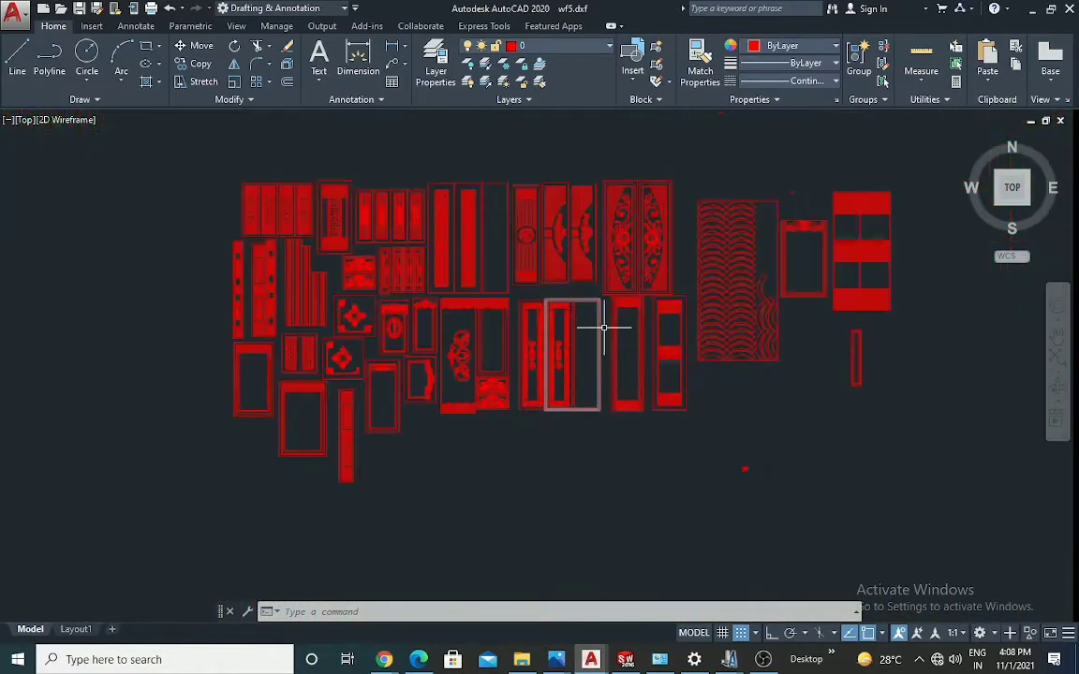
{"action": "scroll", "coordinate": [525, 366], "scroll_direction": "up", "scroll_amount": 6}
{"action": "scroll", "coordinate": [414, 337], "scroll_direction": "down", "scroll_amount": 5}
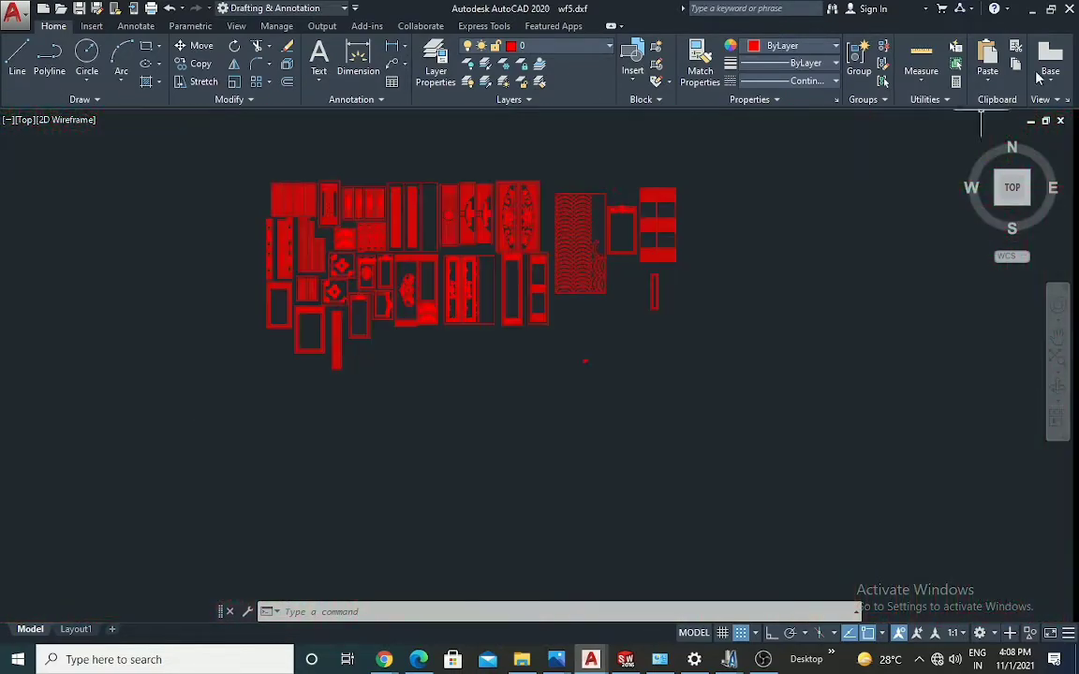
Examine the lower-row door panels, narrow strip panels and carved ornaments of the wf5.dxf drawing in detail.
{"action": "scroll", "coordinate": [538, 290], "scroll_direction": "up", "scroll_amount": 5}
{"action": "scroll", "coordinate": [600, 283], "scroll_direction": "up", "scroll_amount": 2}
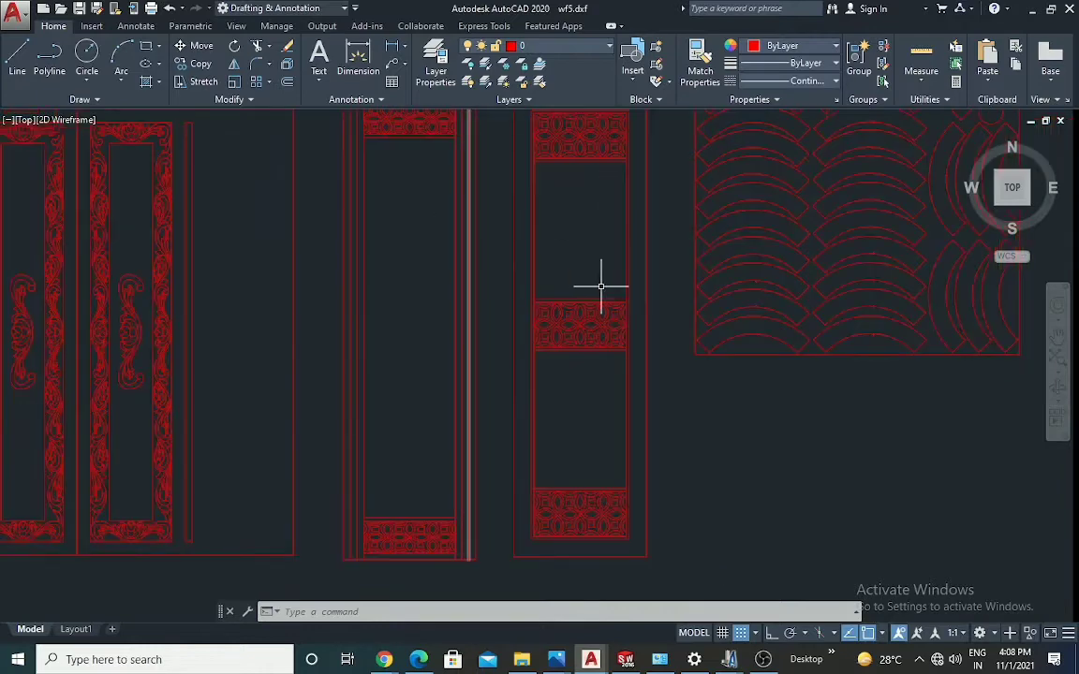
{"action": "scroll", "coordinate": [469, 313], "scroll_direction": "down", "scroll_amount": 4}
{"action": "scroll", "coordinate": [439, 344], "scroll_direction": "up", "scroll_amount": 3}
{"action": "scroll", "coordinate": [642, 367], "scroll_direction": "down", "scroll_amount": 4}
{"action": "scroll", "coordinate": [251, 290], "scroll_direction": "up", "scroll_amount": 4}
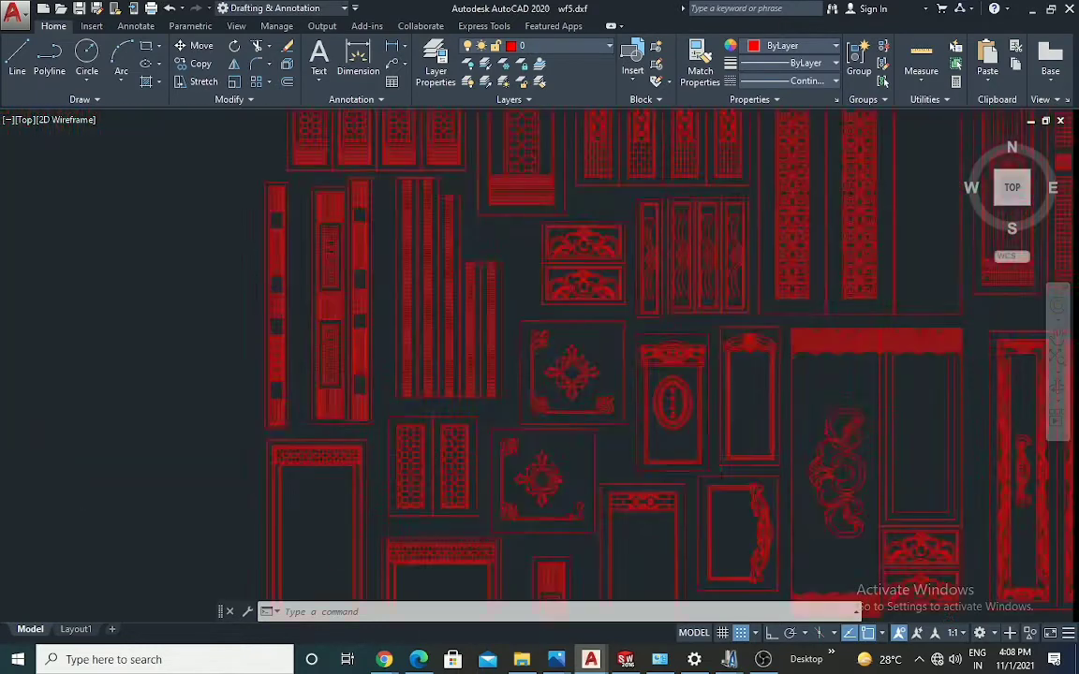
{"action": "scroll", "coordinate": [576, 172], "scroll_direction": "up", "scroll_amount": 2}
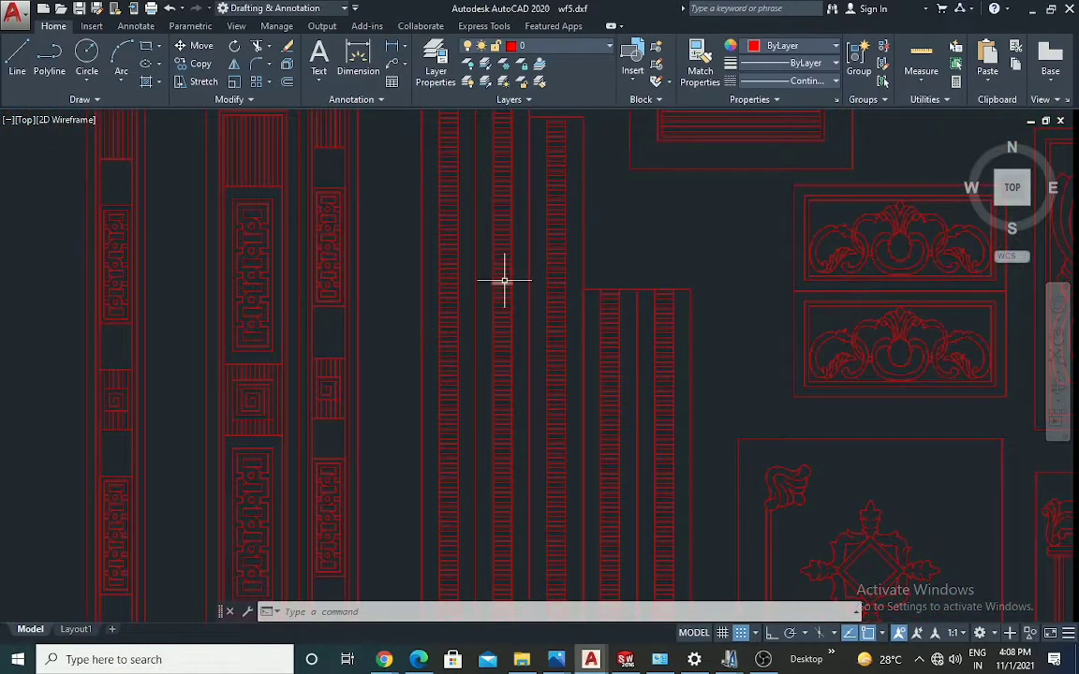
{"action": "scroll", "coordinate": [385, 337], "scroll_direction": "down", "scroll_amount": 4}
{"action": "scroll", "coordinate": [525, 414], "scroll_direction": "up", "scroll_amount": 2}
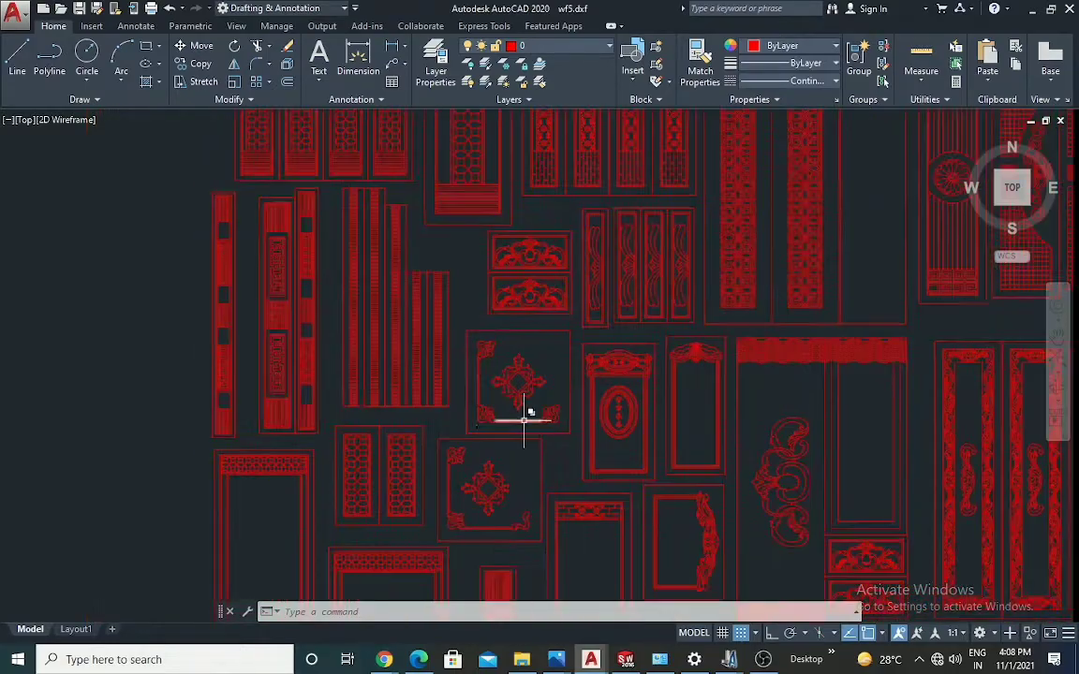
{"action": "scroll", "coordinate": [656, 328], "scroll_direction": "down", "scroll_amount": 2}
Minimize AutoCAD, open the wf1 DXF file from the 2d bed and door folder and zoom to its extents.
{"action": "left_click", "coordinate": [1033, 9]}
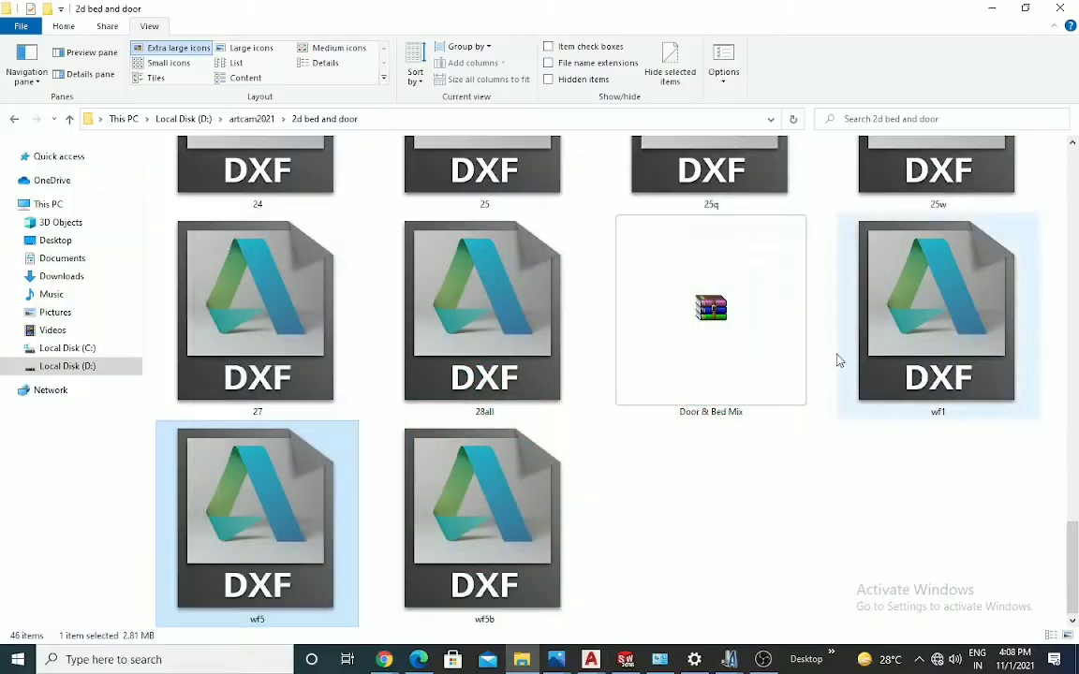
{"action": "left_click", "coordinate": [942, 345]}
{"action": "double_click", "coordinate": [942, 344]}
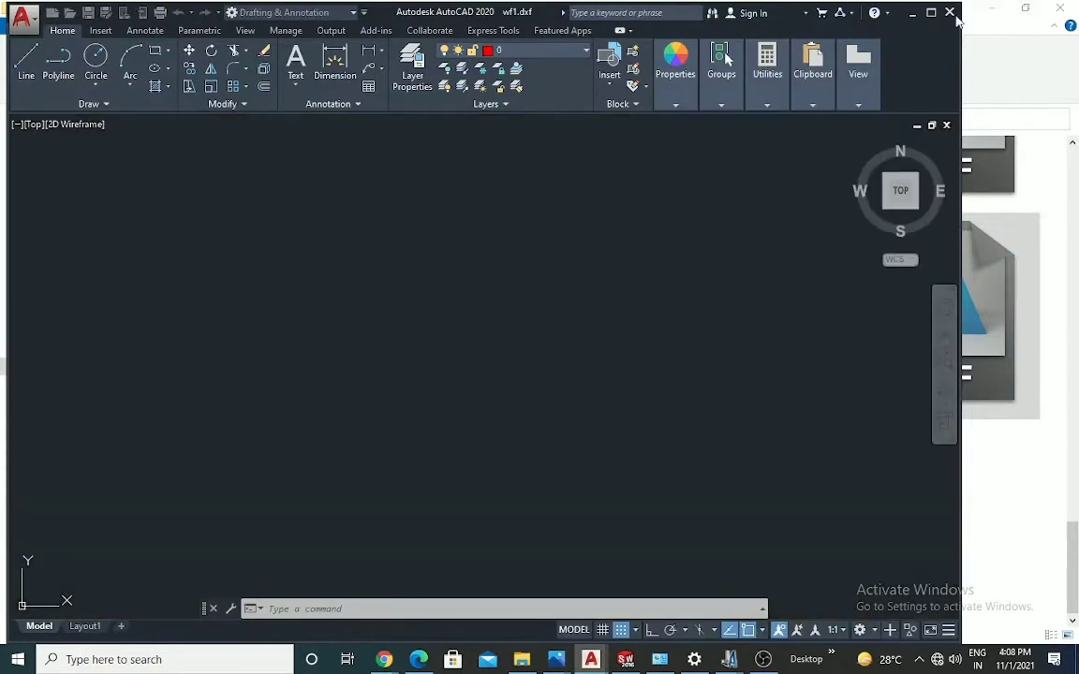
{"action": "middle_click", "coordinate": [743, 322]}
{"action": "middle_click", "coordinate": [744, 323]}
{"action": "middle_click", "coordinate": [704, 282]}
{"action": "middle_click", "coordinate": [704, 281]}
{"action": "scroll", "coordinate": [704, 281], "scroll_direction": "down", "scroll_amount": 2}
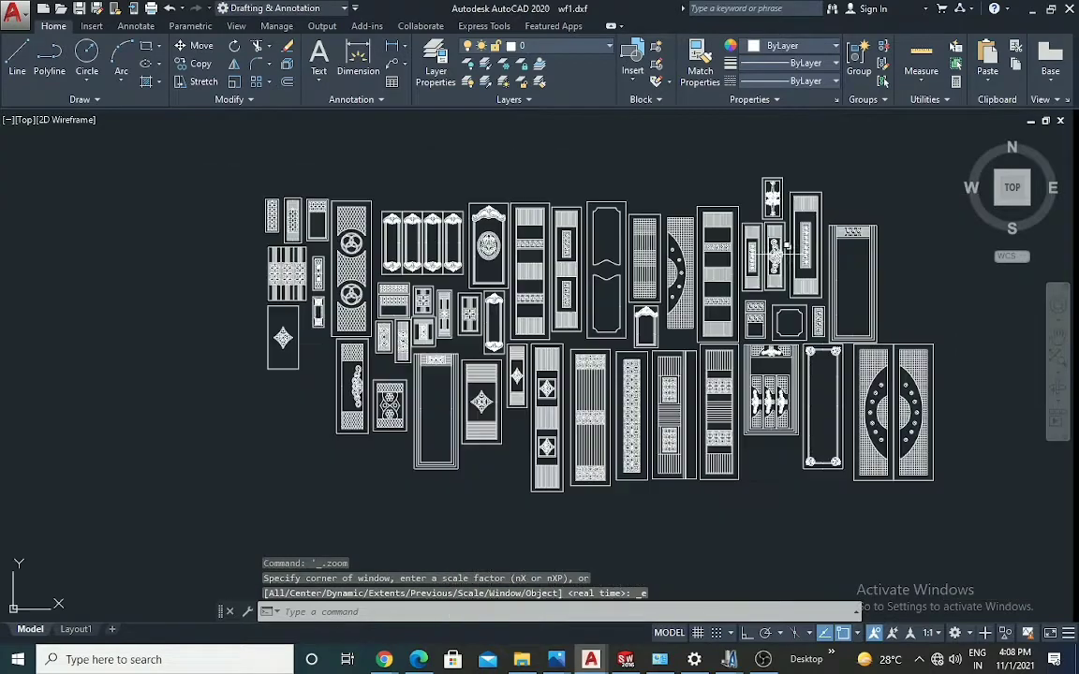
Examine the carved, lattice and interlaced-circle door panels across the wf1.dxf drawing.
{"action": "scroll", "coordinate": [825, 260], "scroll_direction": "up", "scroll_amount": 4}
{"action": "scroll", "coordinate": [796, 394], "scroll_direction": "down", "scroll_amount": 4}
{"action": "scroll", "coordinate": [709, 485], "scroll_direction": "up", "scroll_amount": 3}
{"action": "scroll", "coordinate": [709, 484], "scroll_direction": "up", "scroll_amount": 3}
{"action": "scroll", "coordinate": [710, 484], "scroll_direction": "down", "scroll_amount": 3}
{"action": "scroll", "coordinate": [686, 446], "scroll_direction": "up", "scroll_amount": 3}
{"action": "scroll", "coordinate": [801, 357], "scroll_direction": "down", "scroll_amount": 1}
{"action": "scroll", "coordinate": [801, 358], "scroll_direction": "down", "scroll_amount": 3}
{"action": "scroll", "coordinate": [417, 305], "scroll_direction": "up", "scroll_amount": 6}
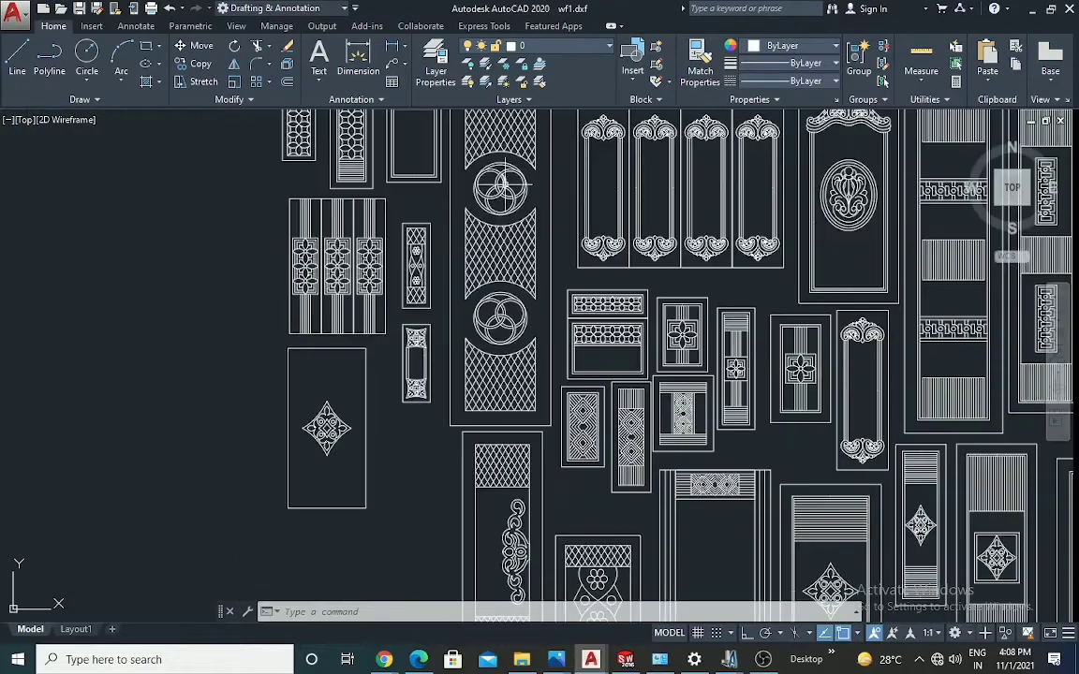
Inspect the remaining wf1.dxf panels, including the oval-medallion and striped doors, and return to the full overview.
{"action": "scroll", "coordinate": [366, 392], "scroll_direction": "down", "scroll_amount": 4}
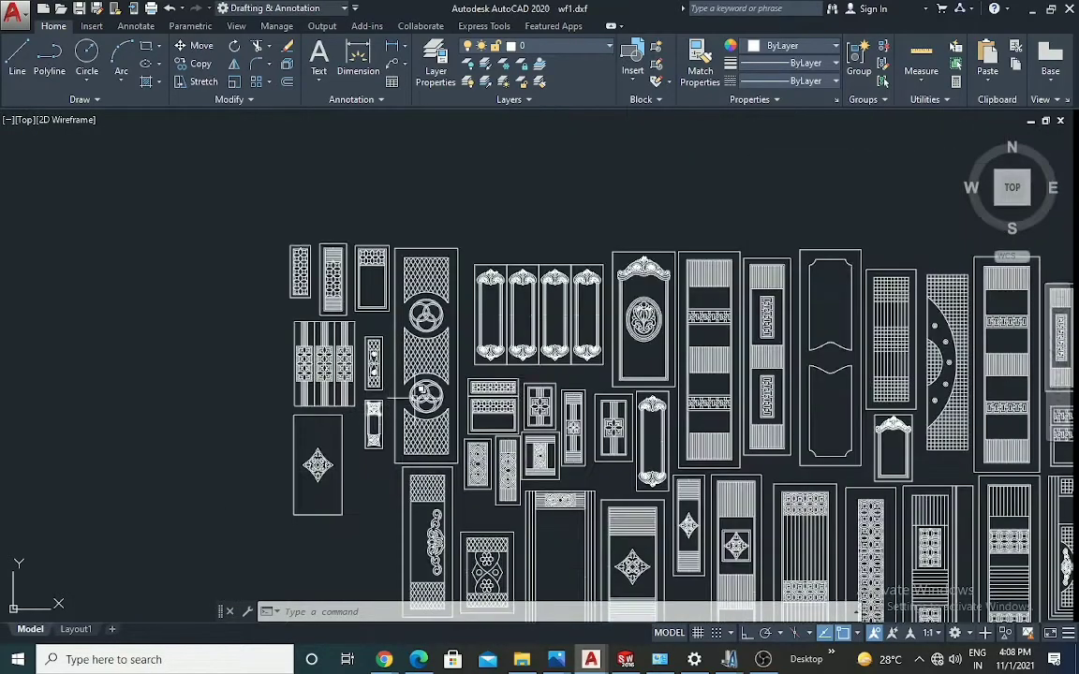
{"action": "scroll", "coordinate": [737, 329], "scroll_direction": "up", "scroll_amount": 4}
{"action": "scroll", "coordinate": [602, 356], "scroll_direction": "down", "scroll_amount": 4}
{"action": "scroll", "coordinate": [655, 313], "scroll_direction": "up", "scroll_amount": 2}
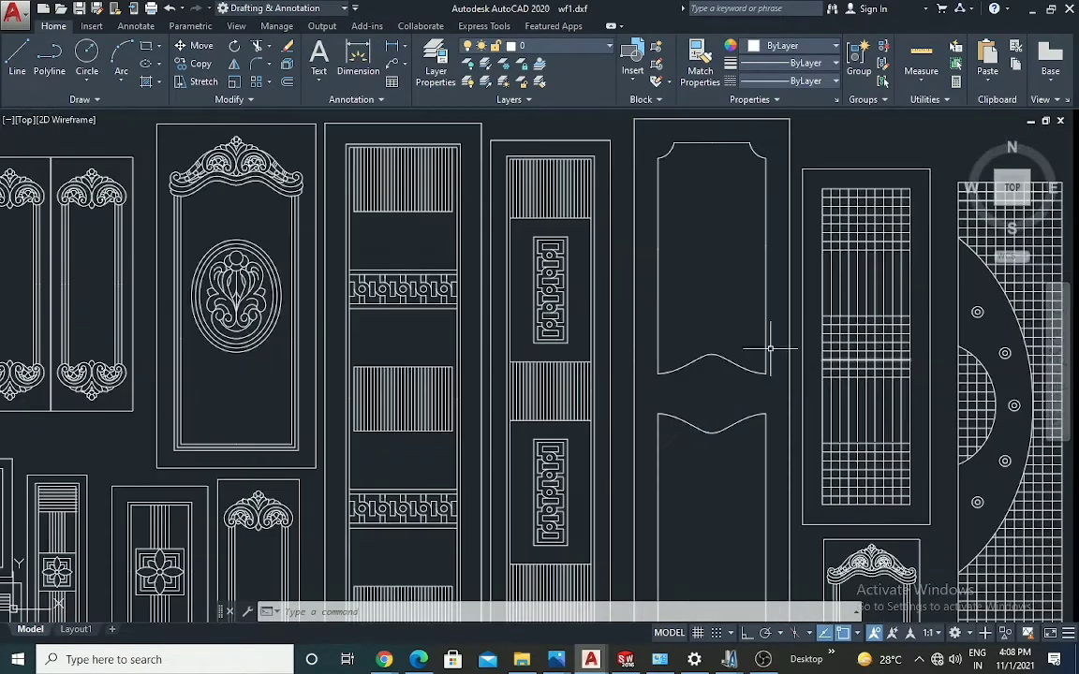
{"action": "scroll", "coordinate": [763, 340], "scroll_direction": "down", "scroll_amount": 2}
{"action": "scroll", "coordinate": [645, 248], "scroll_direction": "down", "scroll_amount": 4}
{"action": "scroll", "coordinate": [656, 281], "scroll_direction": "up", "scroll_amount": 6}
{"action": "scroll", "coordinate": [962, 287], "scroll_direction": "down", "scroll_amount": 5}
{"action": "scroll", "coordinate": [627, 265], "scroll_direction": "up", "scroll_amount": 6}
{"action": "scroll", "coordinate": [493, 281], "scroll_direction": "down", "scroll_amount": 5}
{"action": "scroll", "coordinate": [391, 349], "scroll_direction": "up", "scroll_amount": 4}
{"action": "scroll", "coordinate": [498, 289], "scroll_direction": "down", "scroll_amount": 4}
{"action": "scroll", "coordinate": [498, 290], "scroll_direction": "down", "scroll_amount": 1}
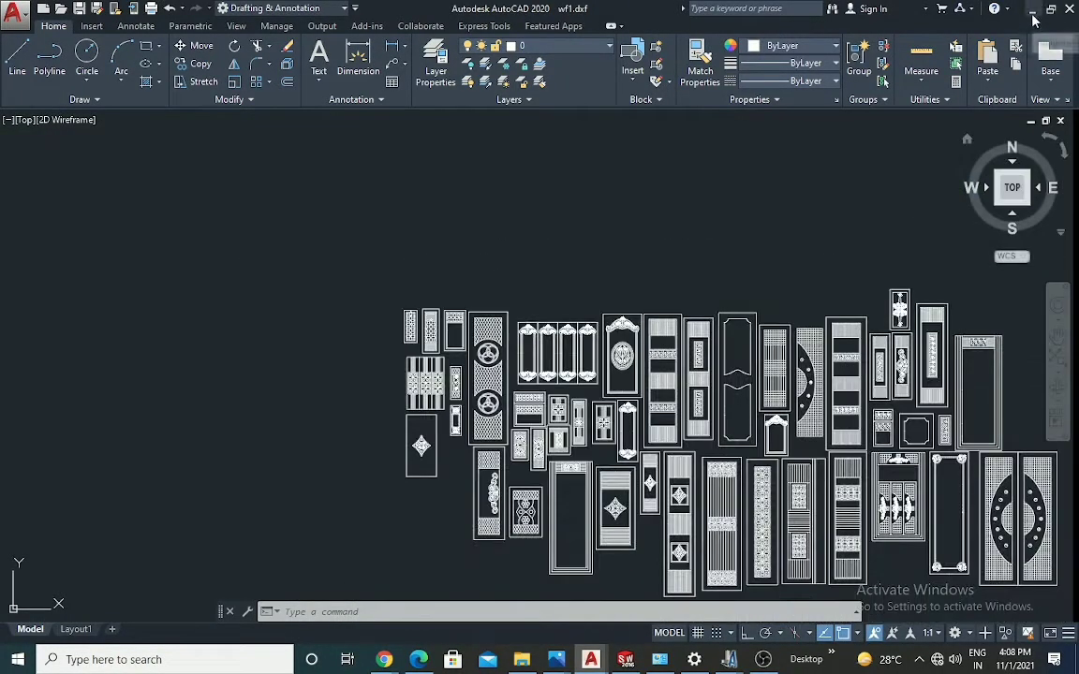
Minimize AutoCAD and try to open the 28all DXF file, continuing past the command prompt.
{"action": "left_click", "coordinate": [1032, 12]}
{"action": "double_click", "coordinate": [460, 355]}
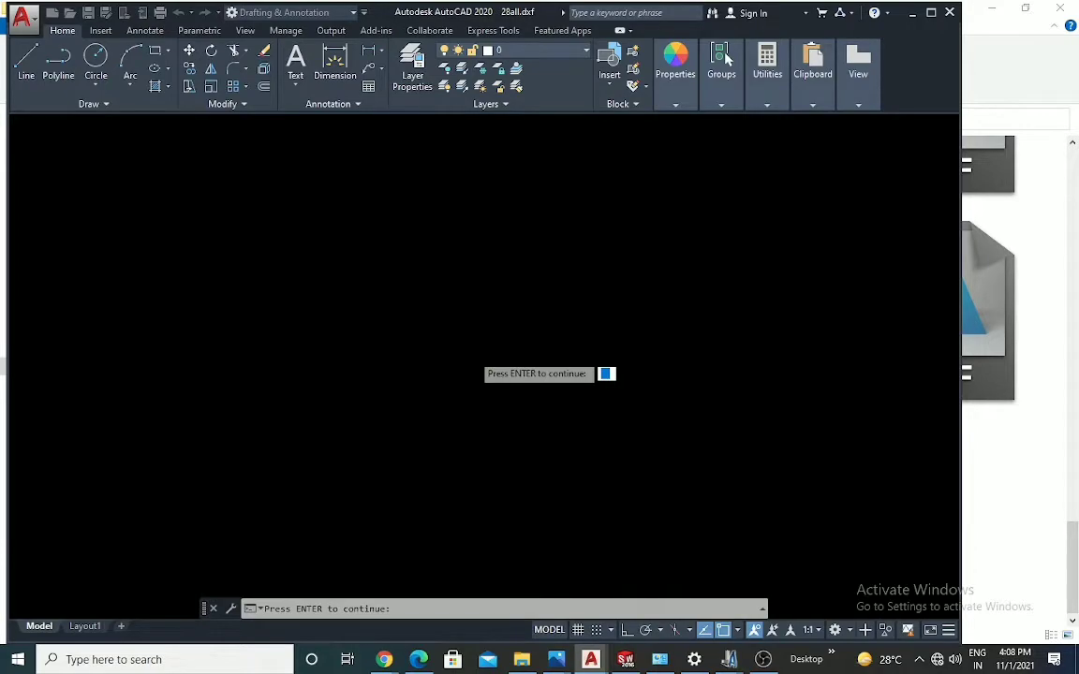
{"action": "key", "text": "Return"}
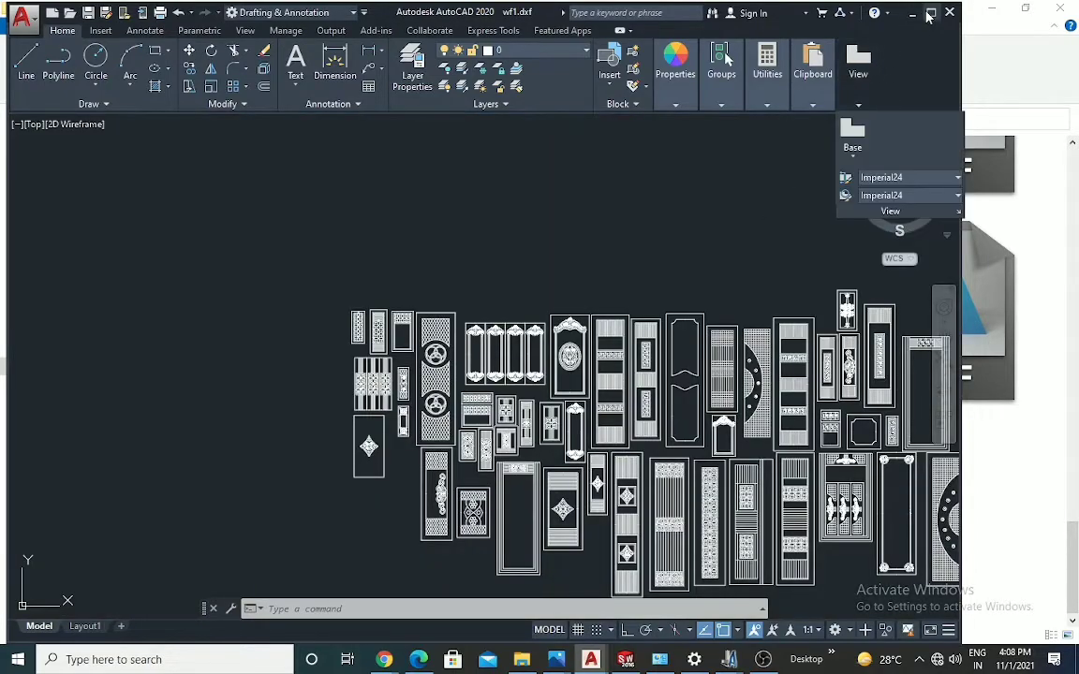
Maximize AutoCAD and review the wf1.dxf panels around the interlaced-circle door again.
{"action": "left_click", "coordinate": [930, 13]}
{"action": "scroll", "coordinate": [768, 405], "scroll_direction": "up", "scroll_amount": 4}
{"action": "scroll", "coordinate": [599, 290], "scroll_direction": "down", "scroll_amount": 4}
{"action": "scroll", "coordinate": [796, 370], "scroll_direction": "up", "scroll_amount": 2}
{"action": "scroll", "coordinate": [813, 341], "scroll_direction": "down", "scroll_amount": 2}
{"action": "scroll", "coordinate": [852, 352], "scroll_direction": "down", "scroll_amount": 2}
{"action": "scroll", "coordinate": [488, 299], "scroll_direction": "up", "scroll_amount": 6}
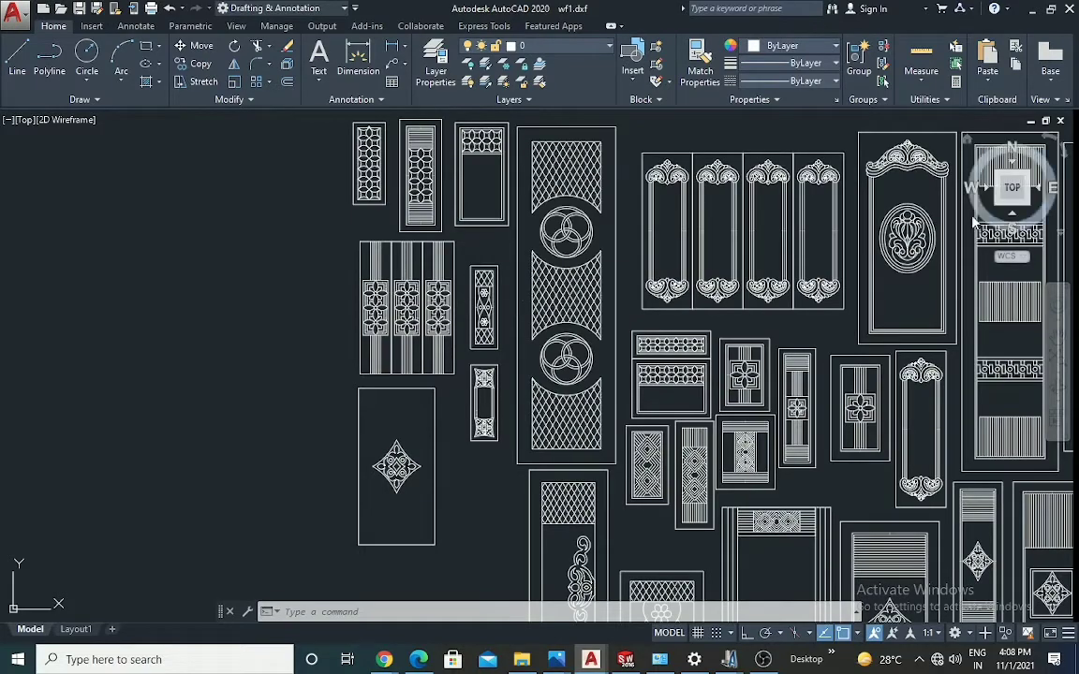
Minimize AutoCAD and open the 27 DXF file from the 2d bed and door folder.
{"action": "left_click", "coordinate": [1031, 10]}
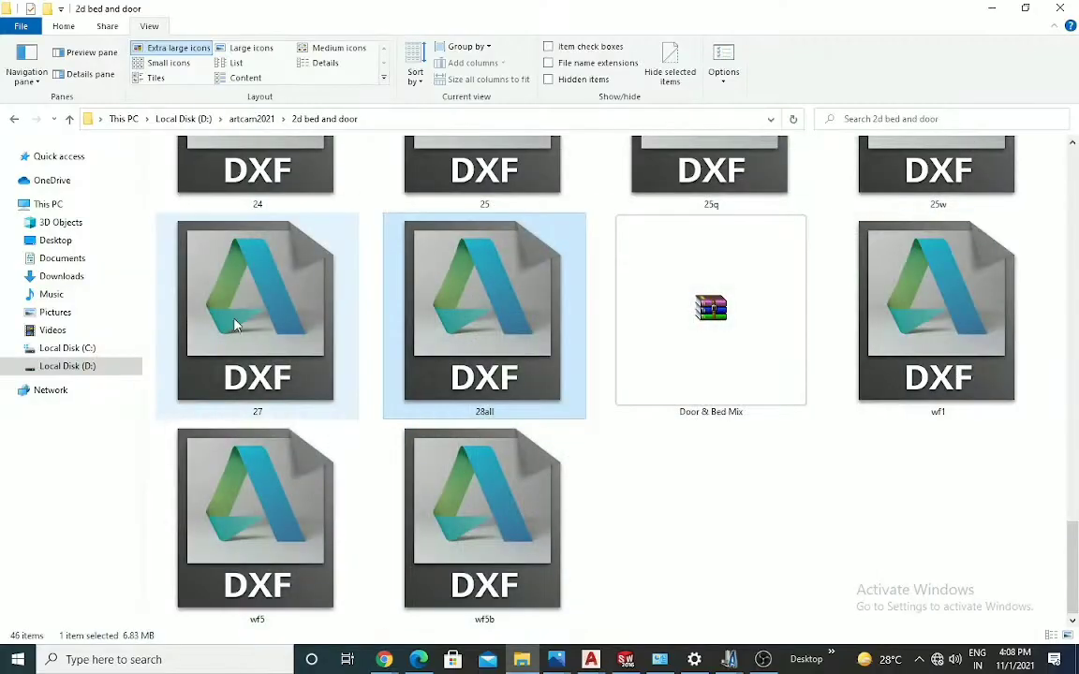
{"action": "left_click", "coordinate": [253, 297]}
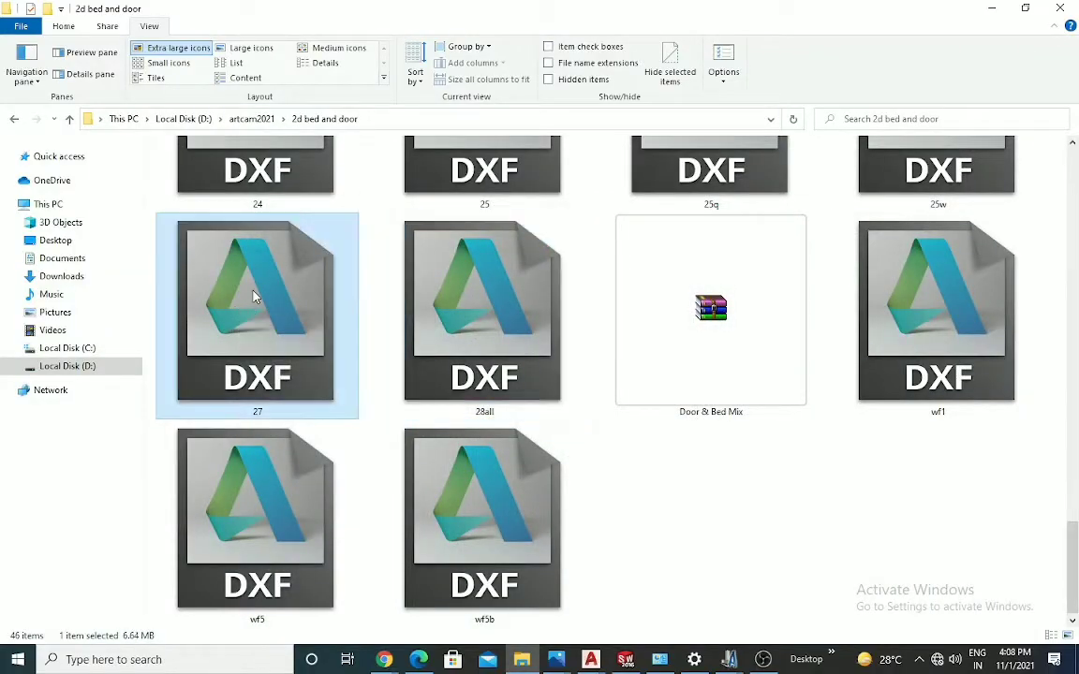
{"action": "double_click", "coordinate": [253, 297]}
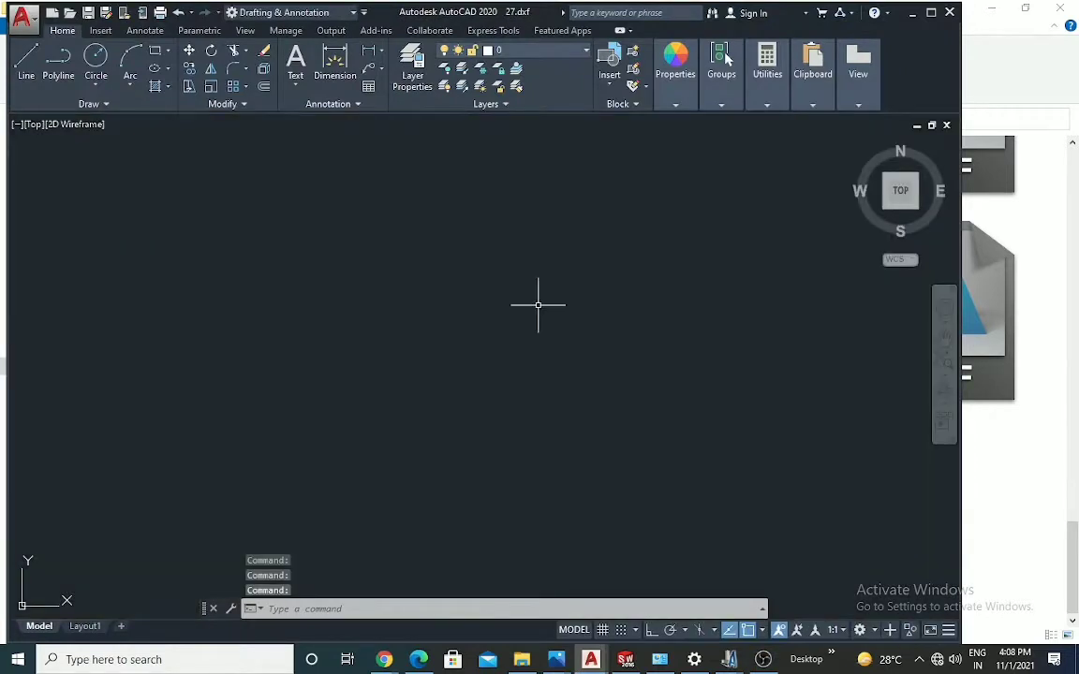
Fit the whole 27.dxf drawing in view and examine its rows of carved and latticed door panels.
{"action": "middle_click", "coordinate": [538, 297]}
{"action": "middle_click", "coordinate": [538, 297]}
{"action": "scroll", "coordinate": [573, 304], "scroll_direction": "down", "scroll_amount": 2}
{"action": "scroll", "coordinate": [570, 449], "scroll_direction": "up", "scroll_amount": 6}
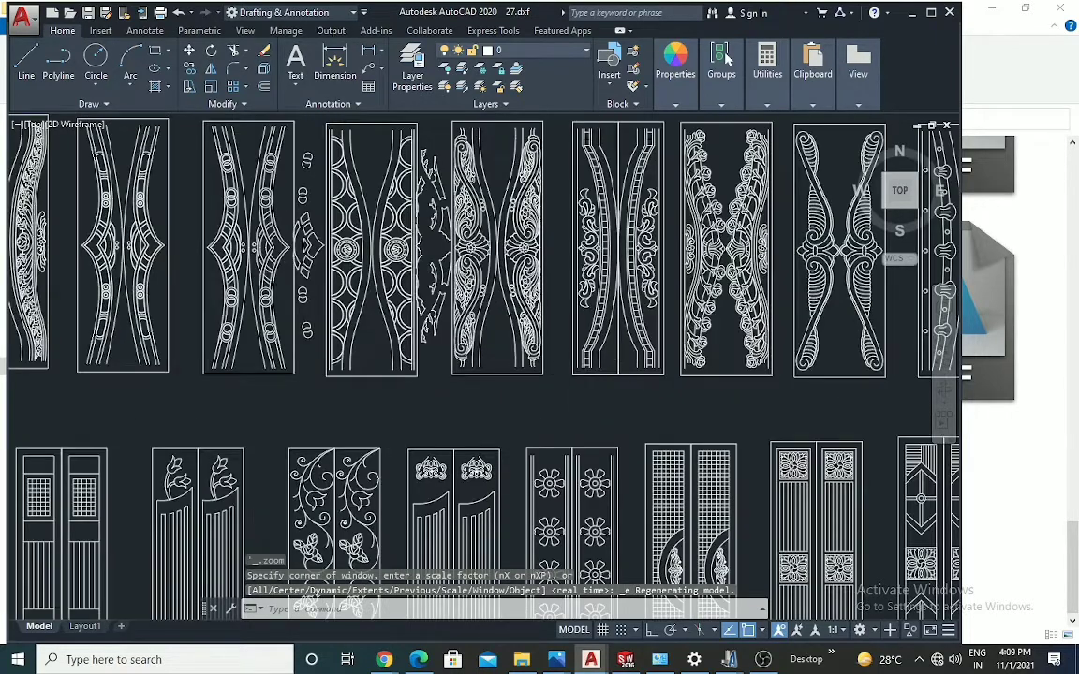
{"action": "scroll", "coordinate": [393, 229], "scroll_direction": "down", "scroll_amount": 4}
{"action": "scroll", "coordinate": [393, 229], "scroll_direction": "up", "scroll_amount": 6}
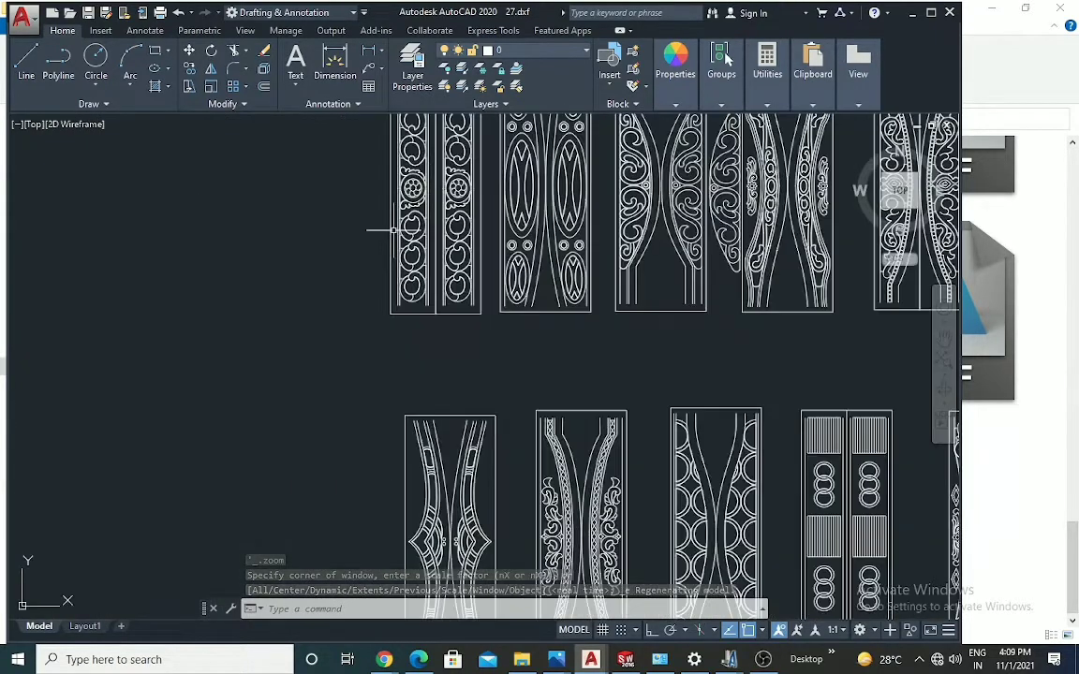
{"action": "scroll", "coordinate": [393, 229], "scroll_direction": "down", "scroll_amount": 2}
Minimize AutoCAD, open the 25w DXF file from the 2d bed and door folder, and examine its carved headboard.
{"action": "left_click", "coordinate": [914, 13]}
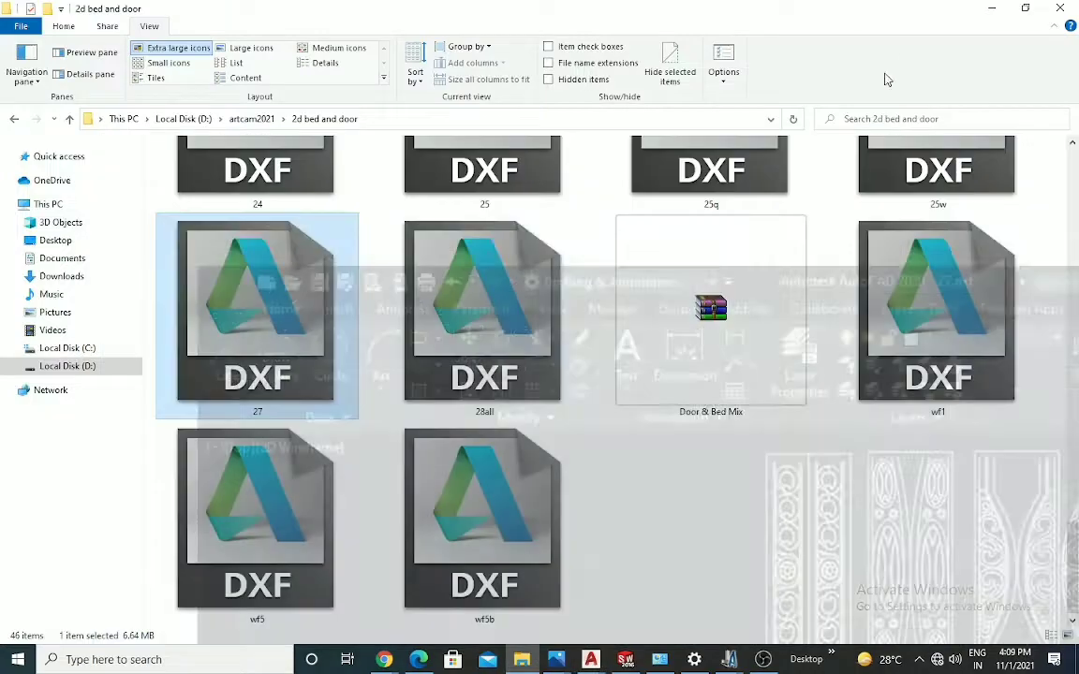
{"action": "double_click", "coordinate": [899, 206]}
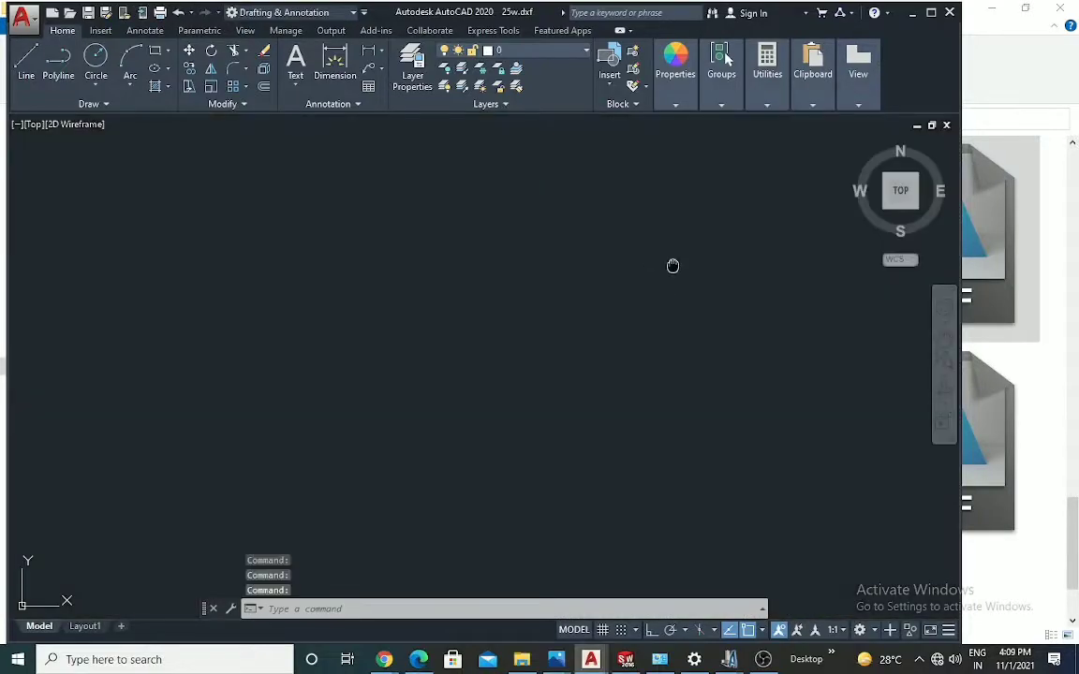
{"action": "middle_click", "coordinate": [673, 266]}
{"action": "middle_click", "coordinate": [673, 266]}
{"action": "scroll", "coordinate": [645, 248], "scroll_direction": "down", "scroll_amount": 5}
{"action": "scroll", "coordinate": [646, 272], "scroll_direction": "up", "scroll_amount": 5}
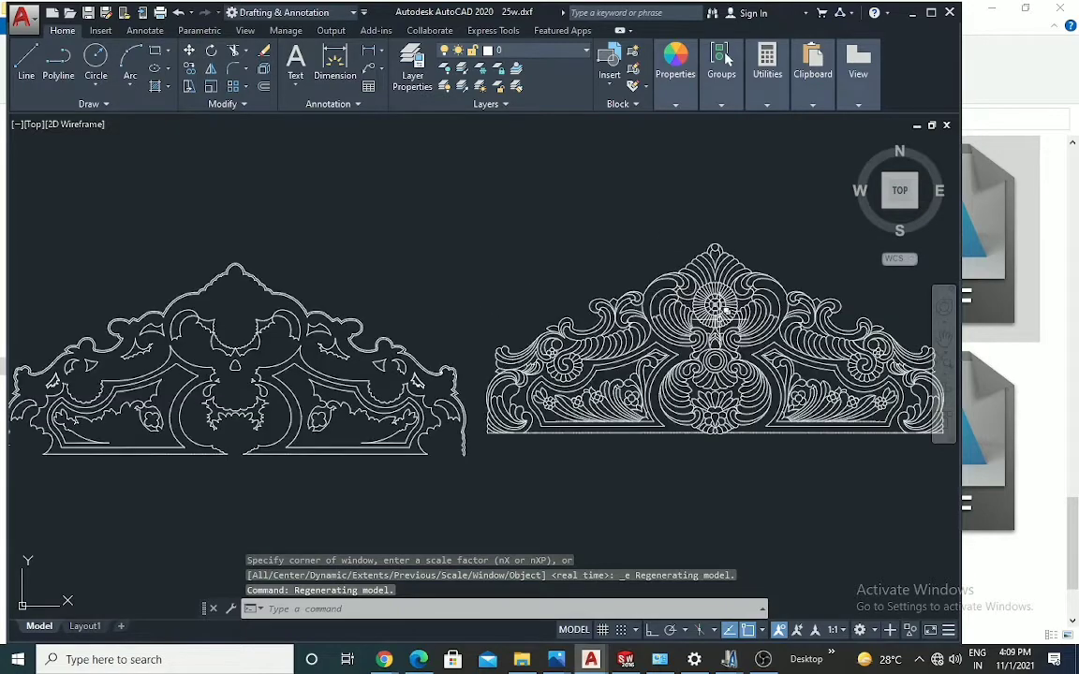
{"action": "scroll", "coordinate": [790, 361], "scroll_direction": "up", "scroll_amount": 5}
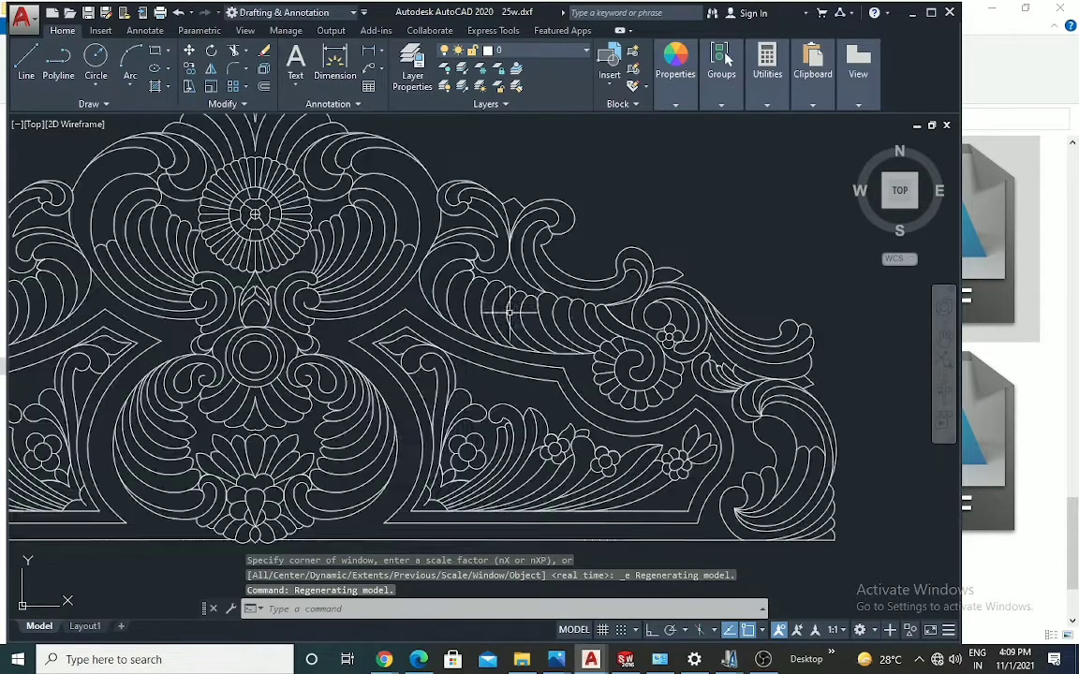
{"action": "scroll", "coordinate": [711, 333], "scroll_direction": "down", "scroll_amount": 3}
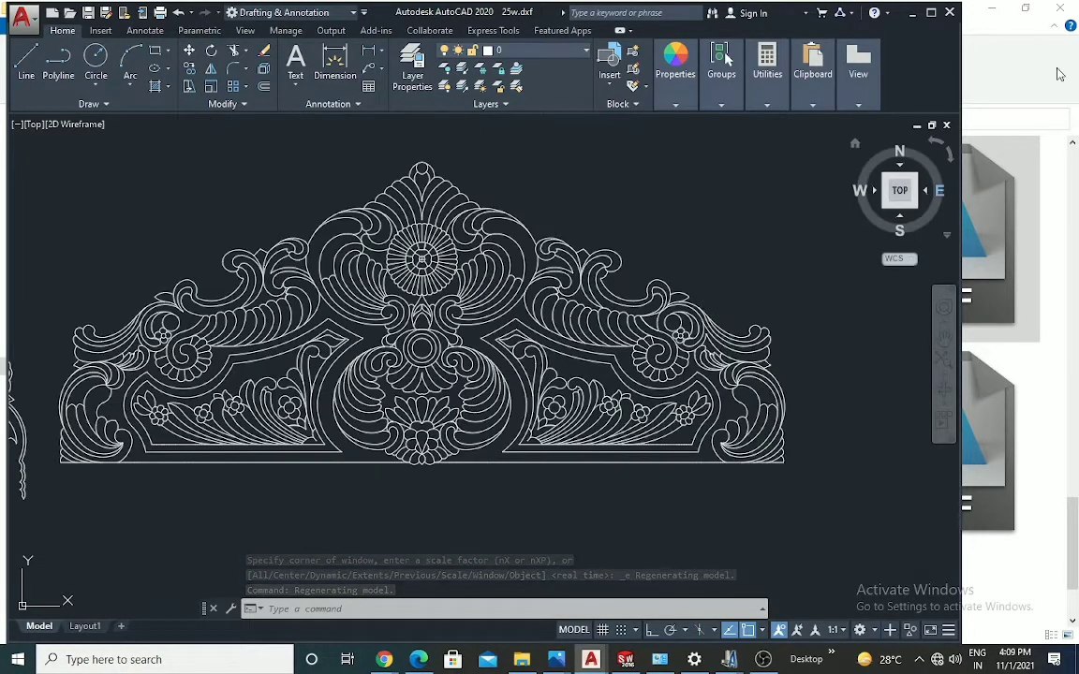
Minimize AutoCAD, open the 25q DXF file, and fit its whole drawing in view.
{"action": "left_click", "coordinate": [913, 14]}
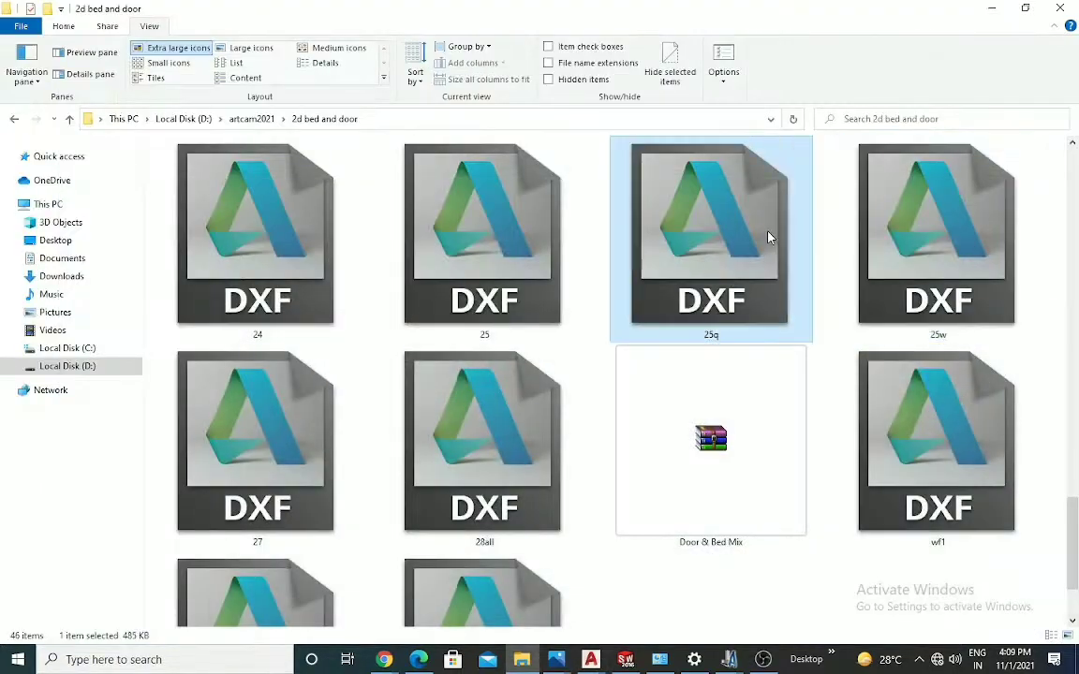
{"action": "double_click", "coordinate": [766, 235]}
{"action": "left_click", "coordinate": [858, 104]}
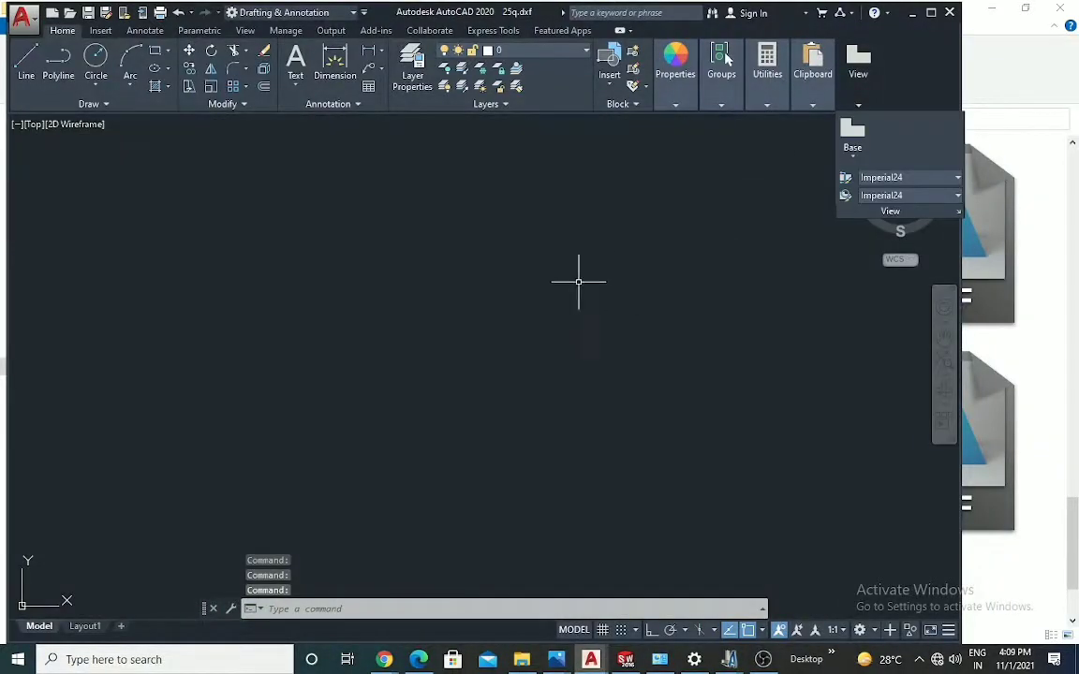
{"action": "middle_click", "coordinate": [584, 278]}
{"action": "middle_click", "coordinate": [583, 278]}
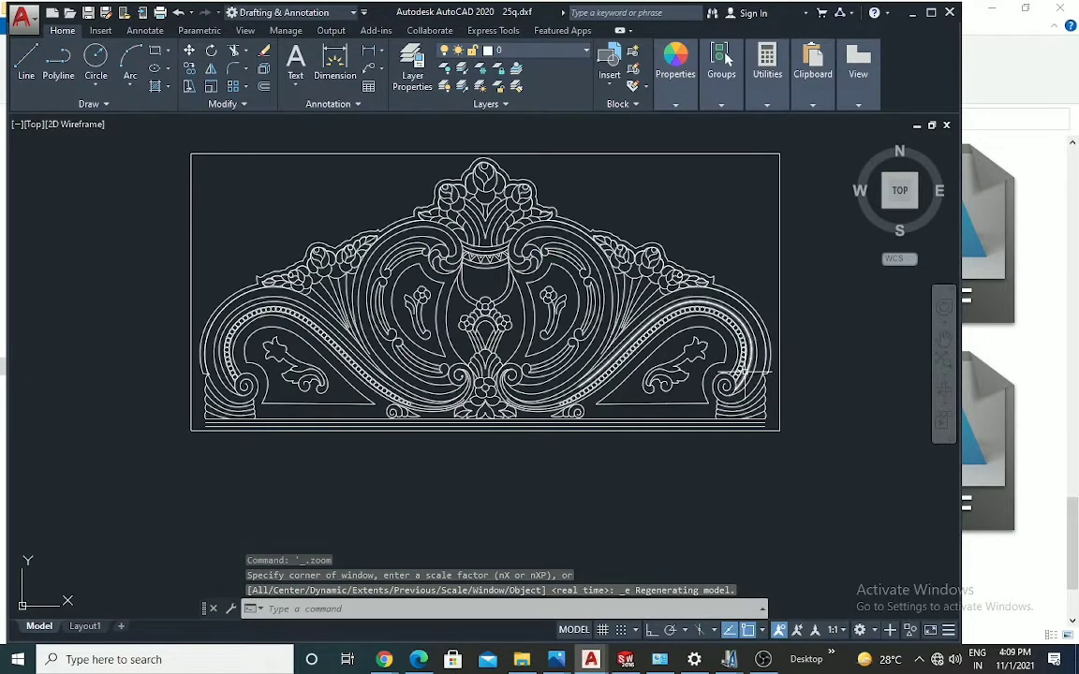
Examine the rose-crested headboard in 25q.dxf up close, including its central vase and side scrolls.
{"action": "scroll", "coordinate": [484, 352], "scroll_direction": "up", "scroll_amount": 2}
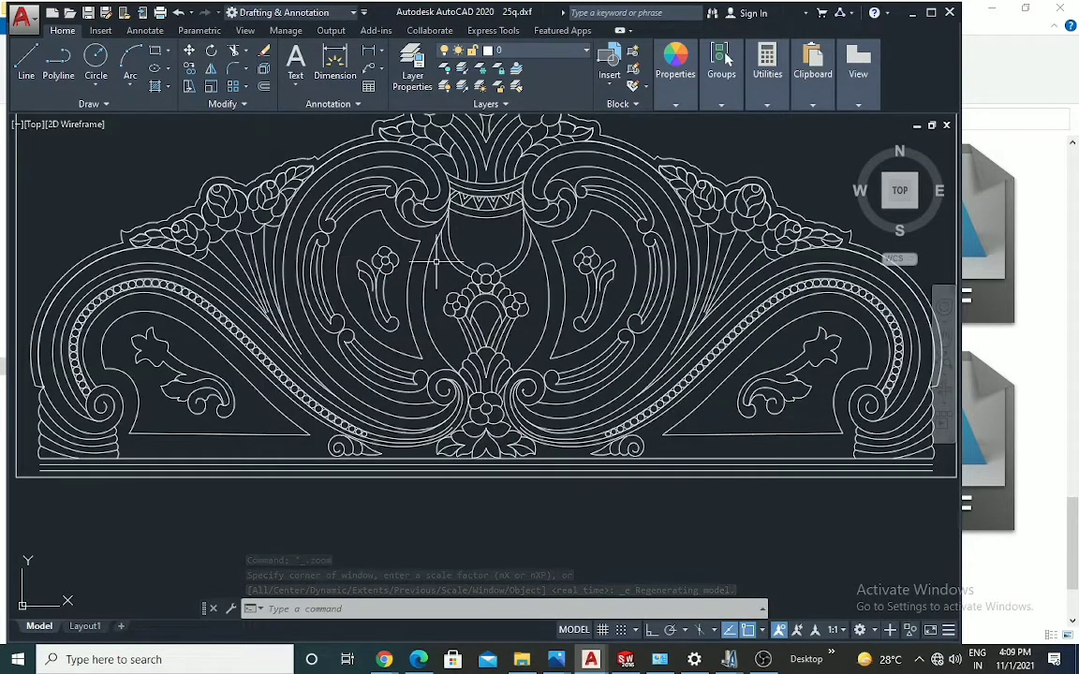
{"action": "scroll", "coordinate": [436, 262], "scroll_direction": "down", "scroll_amount": 2}
{"action": "scroll", "coordinate": [391, 319], "scroll_direction": "up", "scroll_amount": 3}
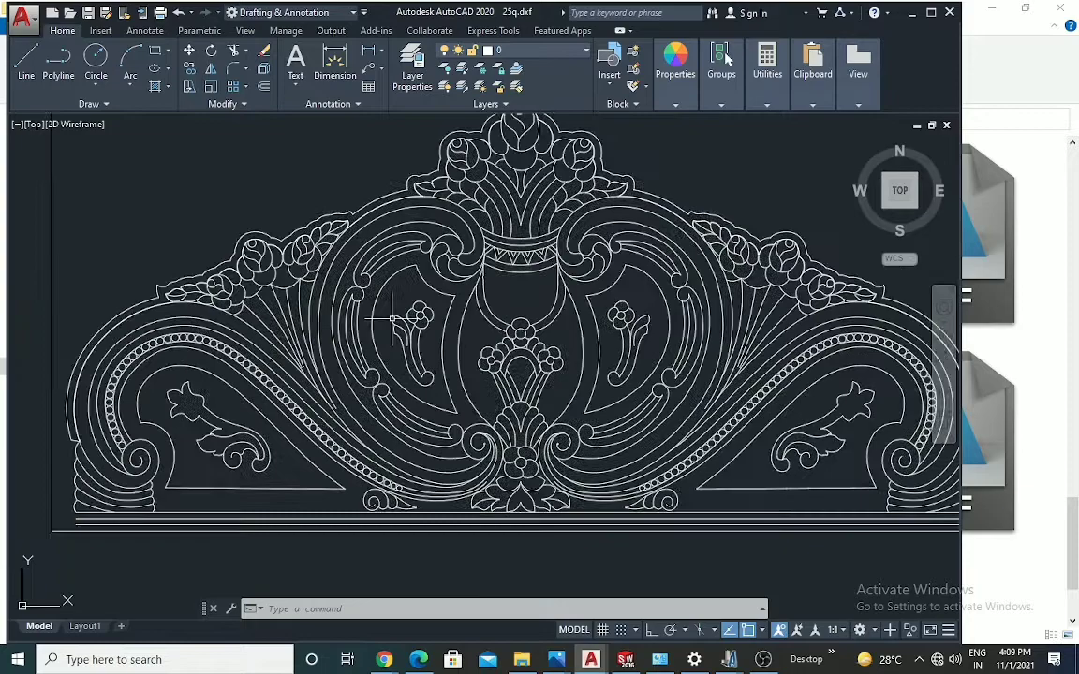
{"action": "scroll", "coordinate": [393, 320], "scroll_direction": "up", "scroll_amount": 2}
{"action": "scroll", "coordinate": [506, 354], "scroll_direction": "down", "scroll_amount": 4}
{"action": "scroll", "coordinate": [562, 318], "scroll_direction": "up", "scroll_amount": 1}
{"action": "scroll", "coordinate": [581, 356], "scroll_direction": "up", "scroll_amount": 2}
{"action": "scroll", "coordinate": [766, 374], "scroll_direction": "down", "scroll_amount": 1}
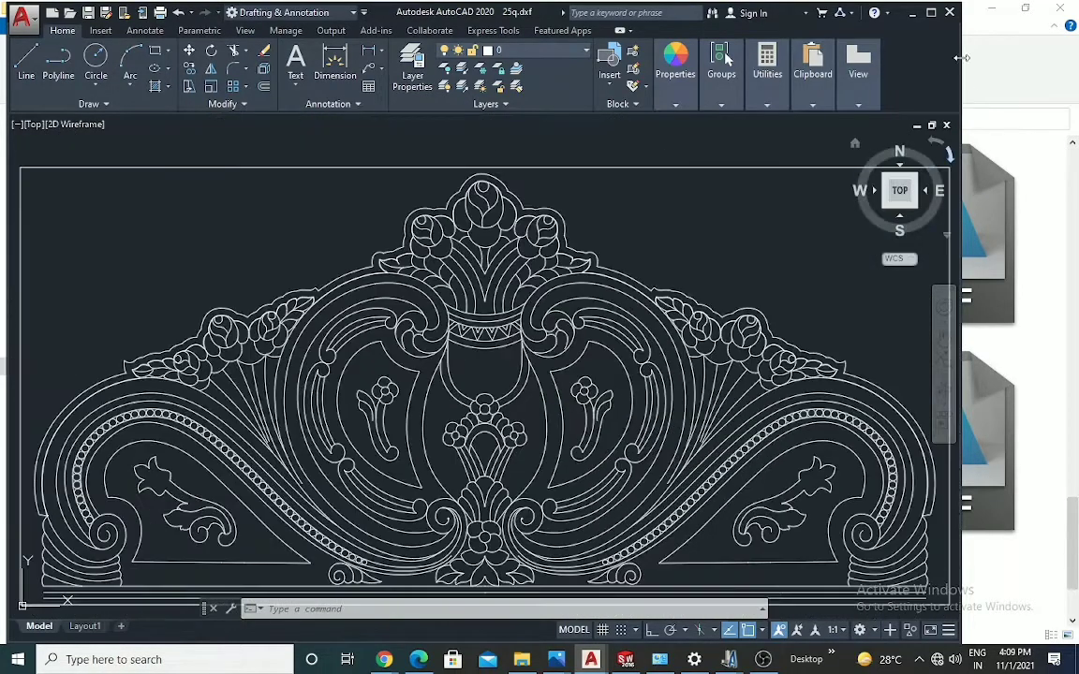
Minimize AutoCAD, open the 25 DXF file, maximize its window, and fit all the headboard drawings in view.
{"action": "left_click", "coordinate": [915, 14]}
{"action": "double_click", "coordinate": [464, 286]}
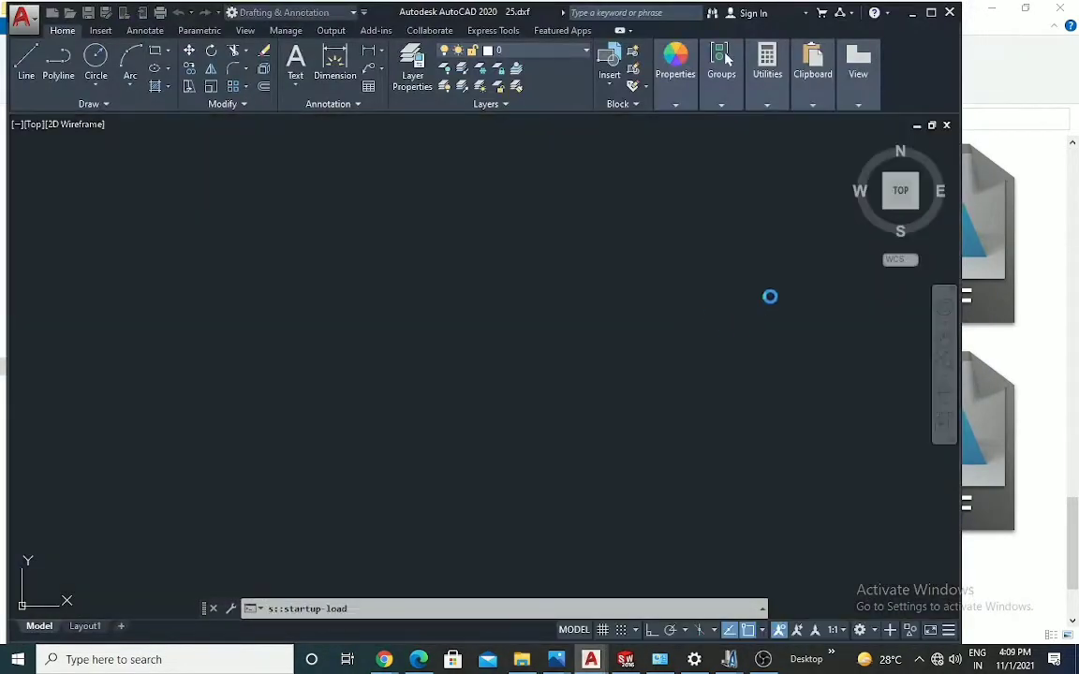
{"action": "left_click", "coordinate": [931, 12]}
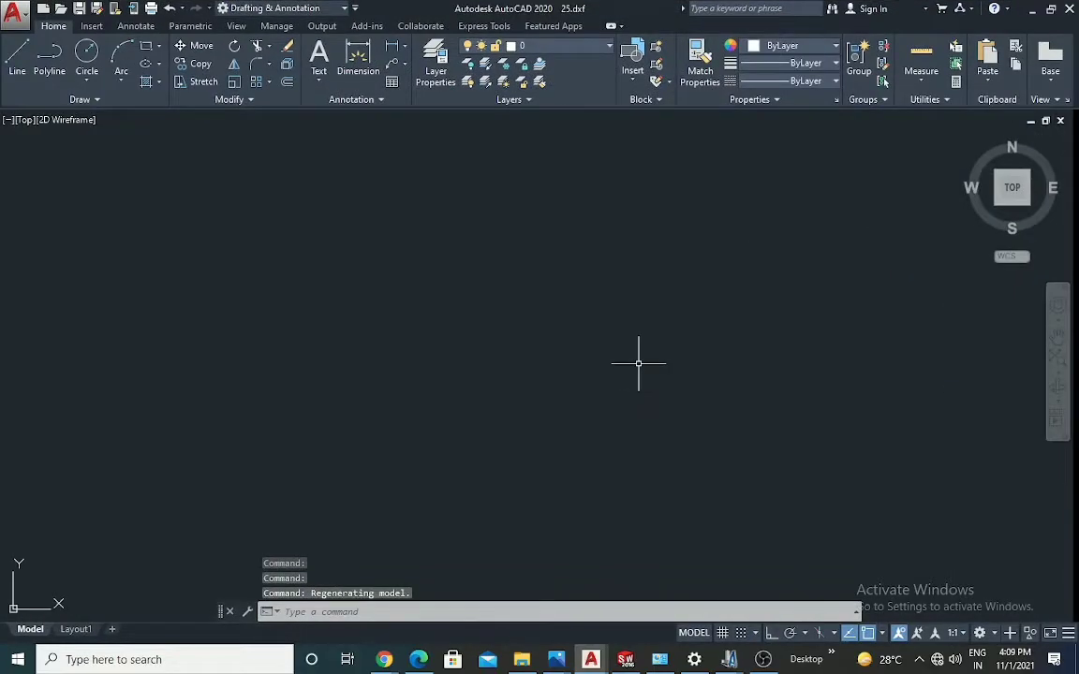
{"action": "middle_click", "coordinate": [638, 363]}
{"action": "middle_click", "coordinate": [638, 364]}
{"action": "scroll", "coordinate": [638, 354], "scroll_direction": "down", "scroll_amount": 3}
{"action": "scroll", "coordinate": [638, 271], "scroll_direction": "up", "scroll_amount": 6}
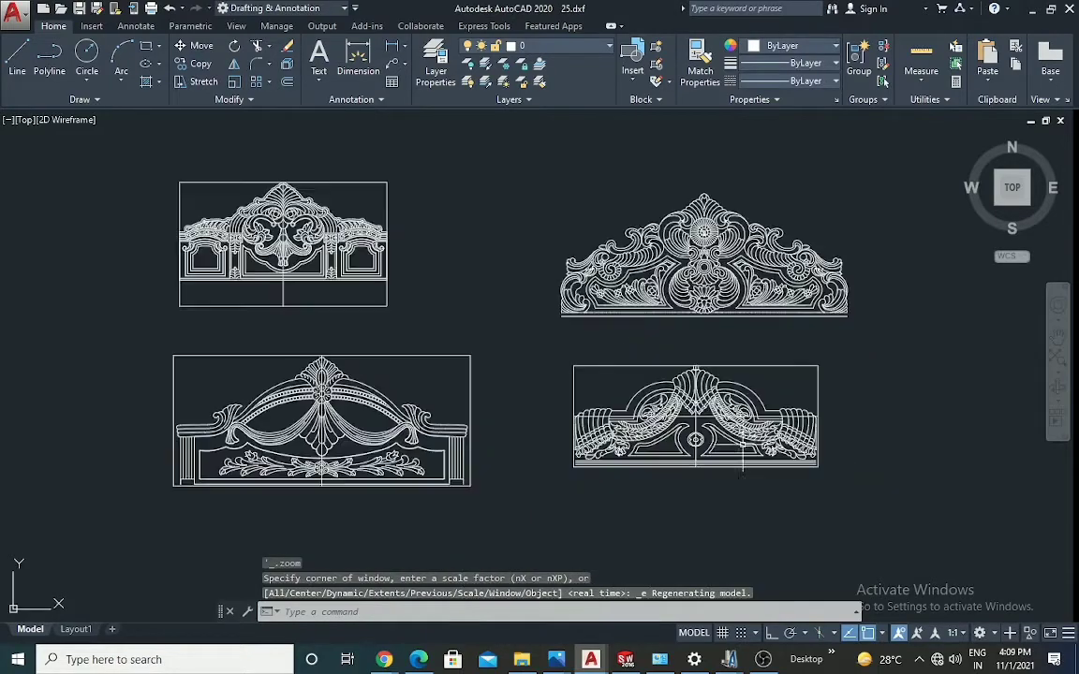
Examine the headboards in 25.dxf, including the shell-crested design and the framed one with a leaf spray.
{"action": "scroll", "coordinate": [740, 448], "scroll_direction": "up", "scroll_amount": 3}
{"action": "scroll", "coordinate": [740, 448], "scroll_direction": "down", "scroll_amount": 5}
{"action": "scroll", "coordinate": [730, 412], "scroll_direction": "up", "scroll_amount": 5}
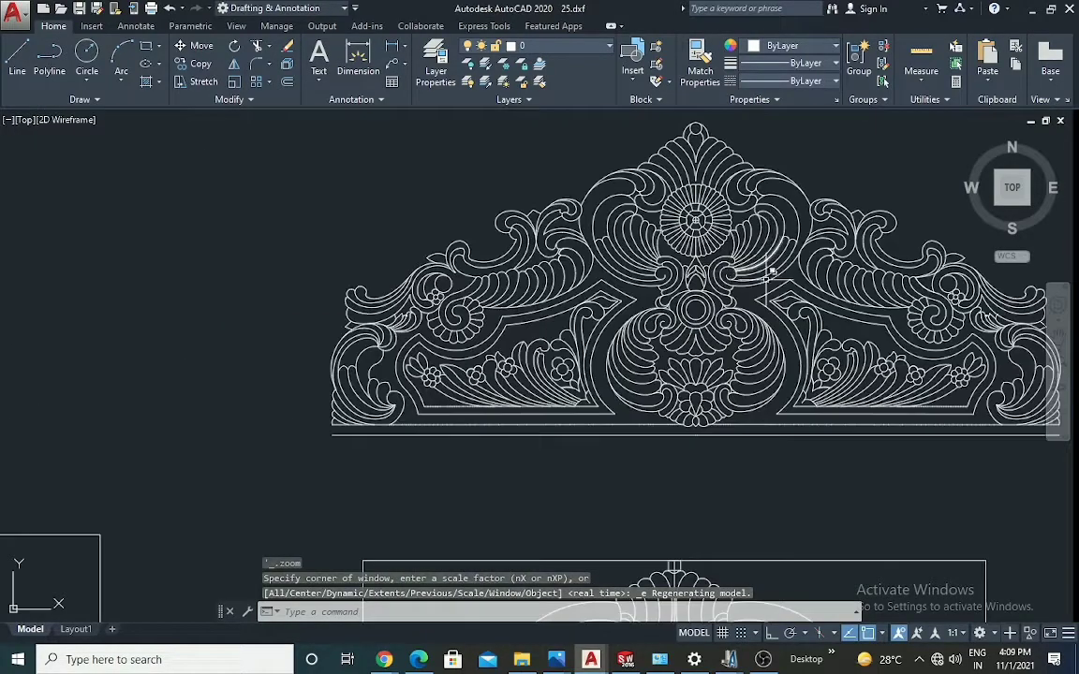
{"action": "scroll", "coordinate": [715, 328], "scroll_direction": "down", "scroll_amount": 8}
{"action": "scroll", "coordinate": [714, 328], "scroll_direction": "up", "scroll_amount": 5}
{"action": "scroll", "coordinate": [656, 281], "scroll_direction": "down", "scroll_amount": 5}
{"action": "scroll", "coordinate": [583, 176], "scroll_direction": "up", "scroll_amount": 6}
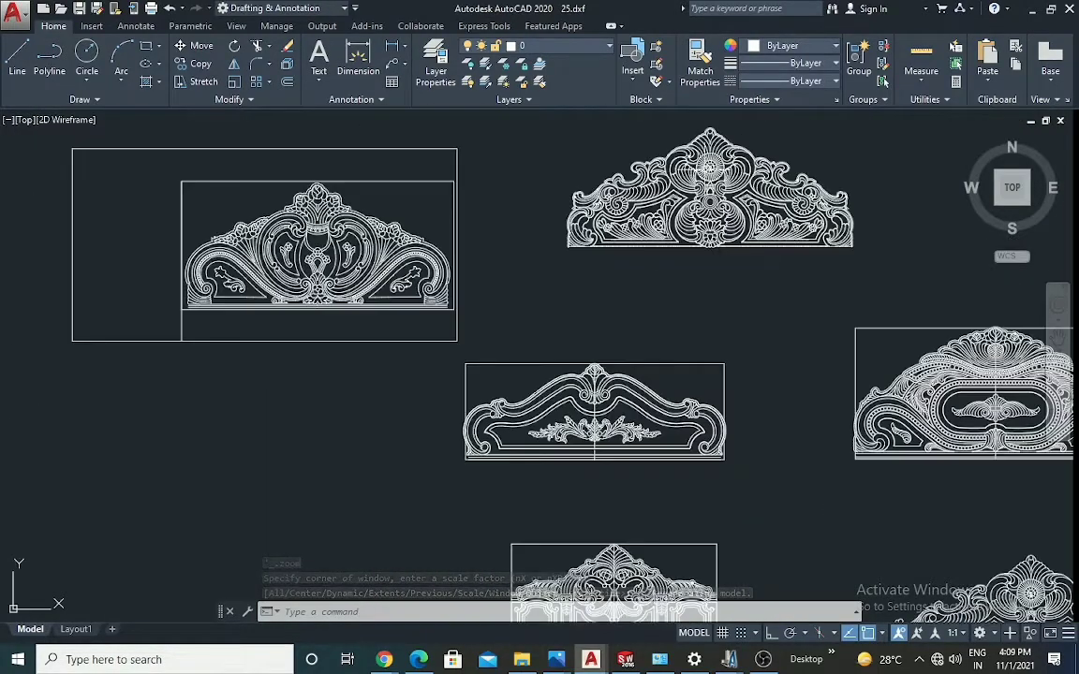
{"action": "scroll", "coordinate": [436, 415], "scroll_direction": "down", "scroll_amount": 3}
{"action": "scroll", "coordinate": [436, 415], "scroll_direction": "up", "scroll_amount": 5}
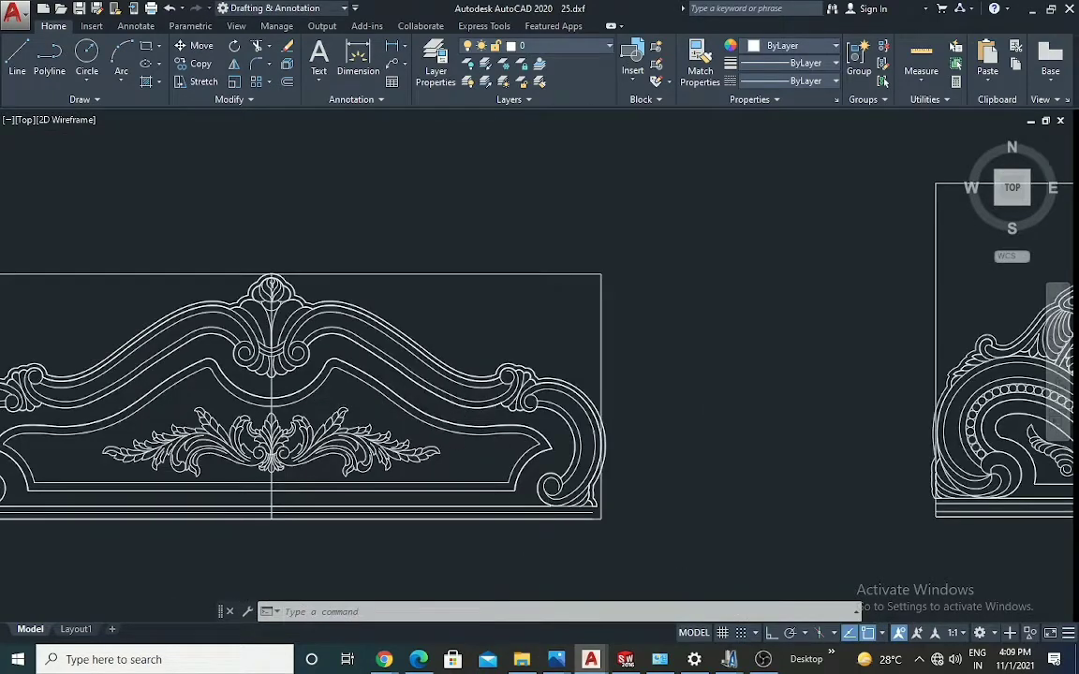
Inspect the lower headboards in 25.dxf, including the three-panel design, and return to the full overview.
{"action": "scroll", "coordinate": [601, 404], "scroll_direction": "down", "scroll_amount": 4}
{"action": "scroll", "coordinate": [562, 496], "scroll_direction": "up", "scroll_amount": 4}
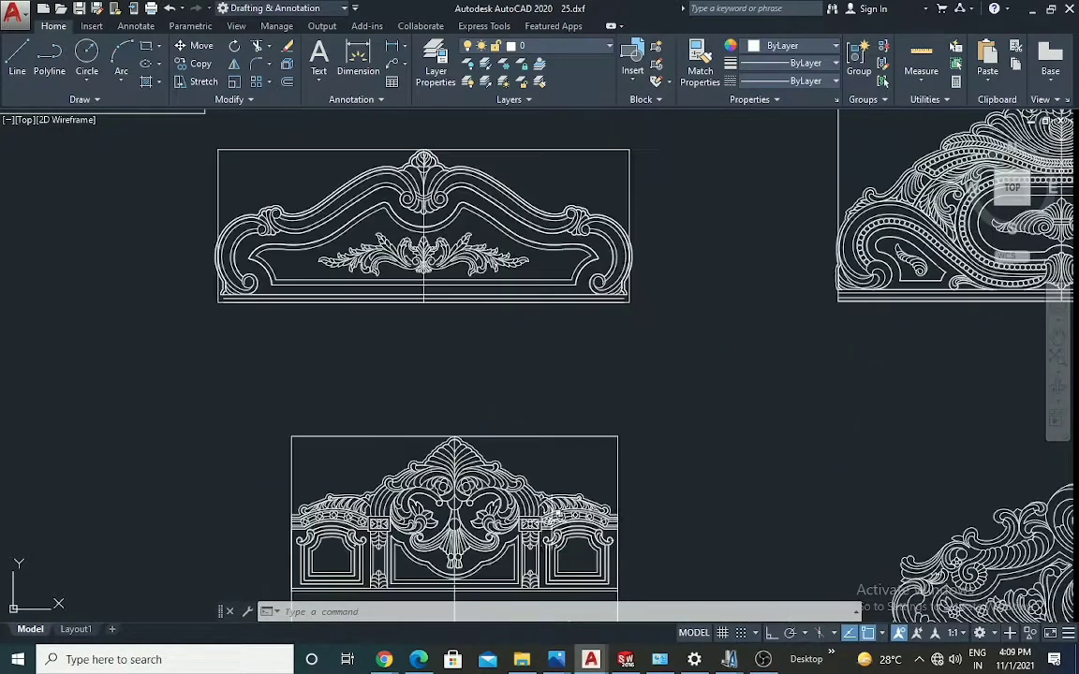
{"action": "scroll", "coordinate": [602, 378], "scroll_direction": "down", "scroll_amount": 8}
{"action": "scroll", "coordinate": [720, 447], "scroll_direction": "up", "scroll_amount": 5}
{"action": "scroll", "coordinate": [672, 384], "scroll_direction": "up", "scroll_amount": 4}
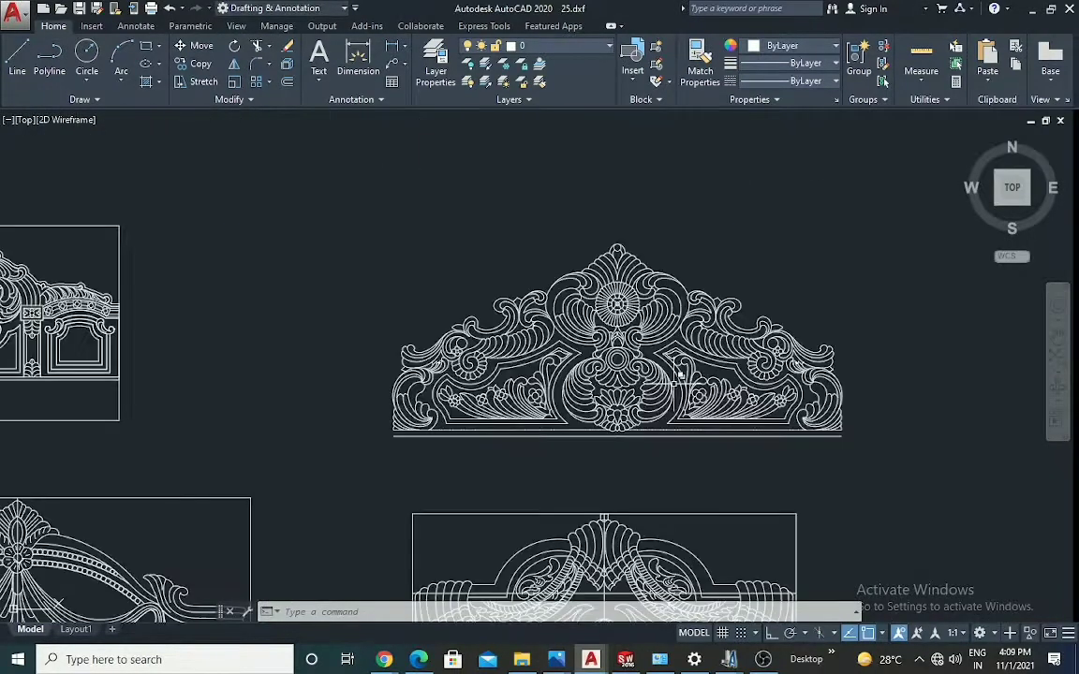
{"action": "scroll", "coordinate": [682, 385], "scroll_direction": "down", "scroll_amount": 8}
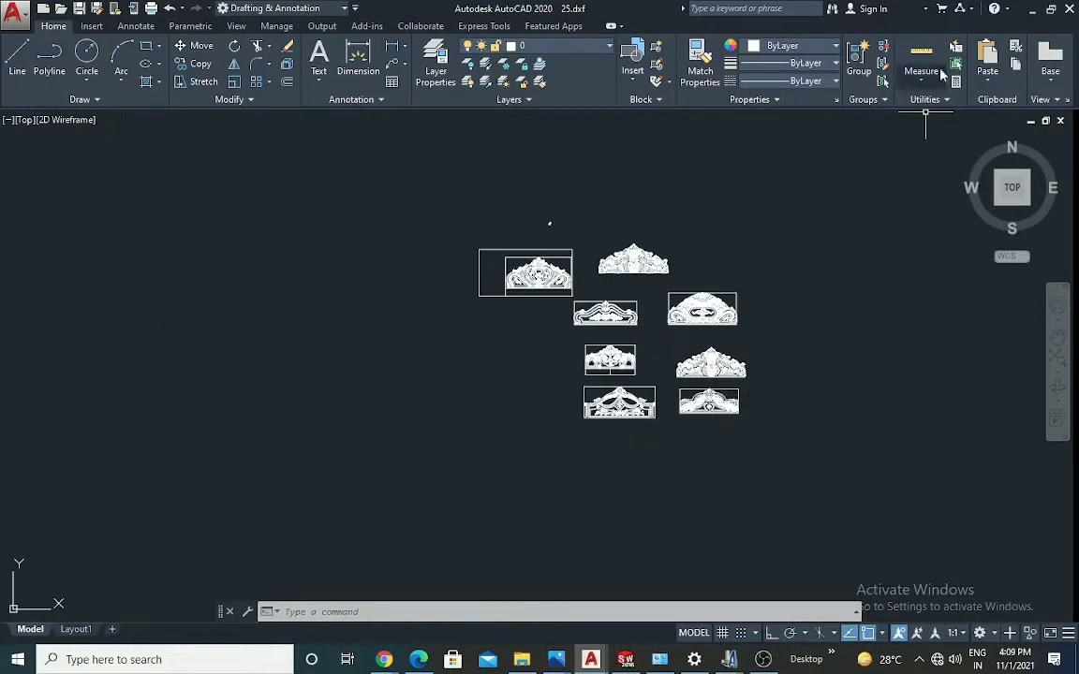
Minimize AutoCAD, open the 24 DXF file, fit its drawings in view, and maximize the window.
{"action": "left_click", "coordinate": [1034, 10]}
{"action": "double_click", "coordinate": [284, 247]}
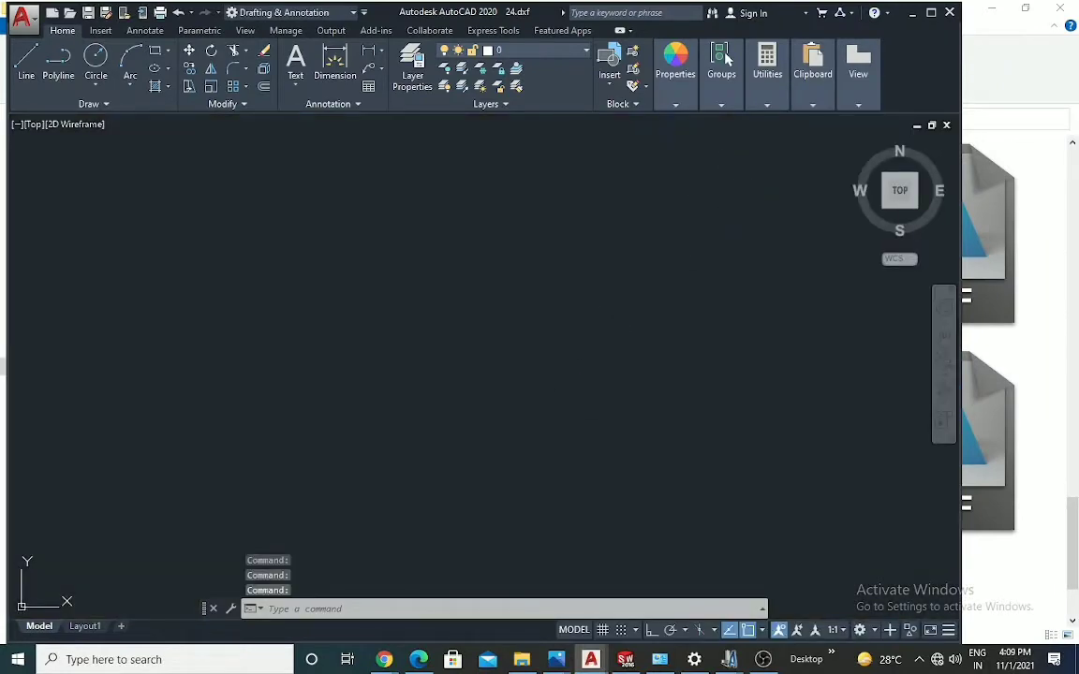
{"action": "middle_click", "coordinate": [722, 161]}
{"action": "middle_click", "coordinate": [722, 161]}
{"action": "scroll", "coordinate": [891, 167], "scroll_direction": "down", "scroll_amount": 4}
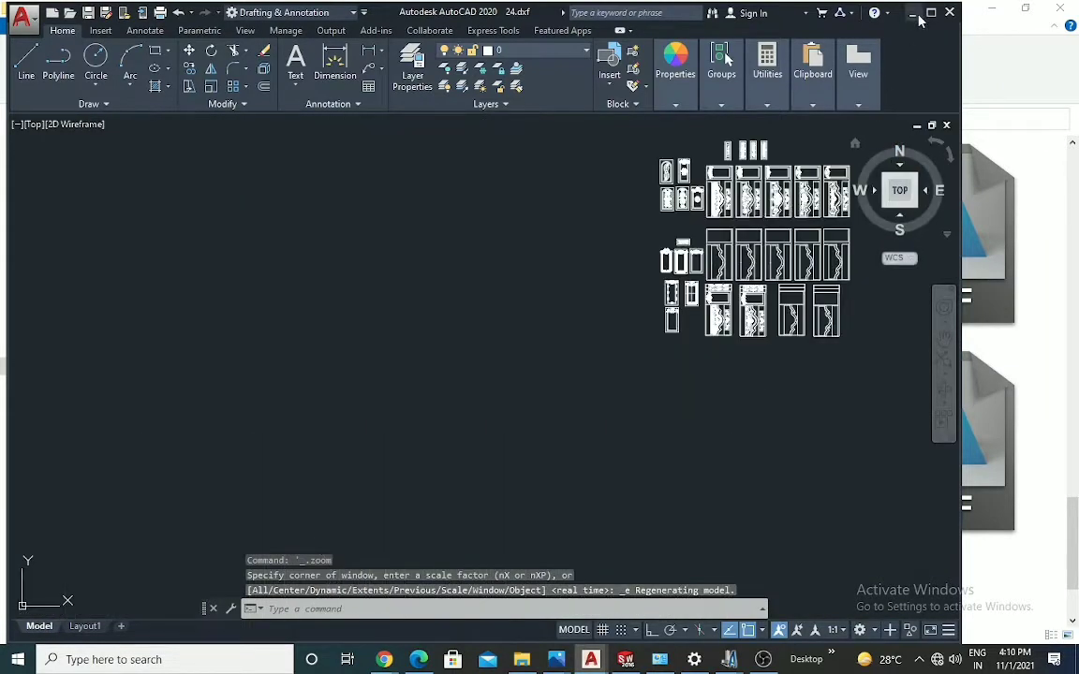
{"action": "left_click", "coordinate": [929, 14]}
Examine the carved wardrobe fronts in 24.dxf and the narrow framed panels above them.
{"action": "scroll", "coordinate": [840, 238], "scroll_direction": "up", "scroll_amount": 6}
{"action": "scroll", "coordinate": [712, 347], "scroll_direction": "down", "scroll_amount": 4}
{"action": "scroll", "coordinate": [794, 394], "scroll_direction": "up", "scroll_amount": 6}
{"action": "scroll", "coordinate": [714, 424], "scroll_direction": "down", "scroll_amount": 4}
{"action": "scroll", "coordinate": [682, 397], "scroll_direction": "up", "scroll_amount": 2}
{"action": "scroll", "coordinate": [712, 309], "scroll_direction": "down", "scroll_amount": 4}
{"action": "scroll", "coordinate": [750, 251], "scroll_direction": "up", "scroll_amount": 4}
{"action": "scroll", "coordinate": [749, 251], "scroll_direction": "up", "scroll_amount": 3}
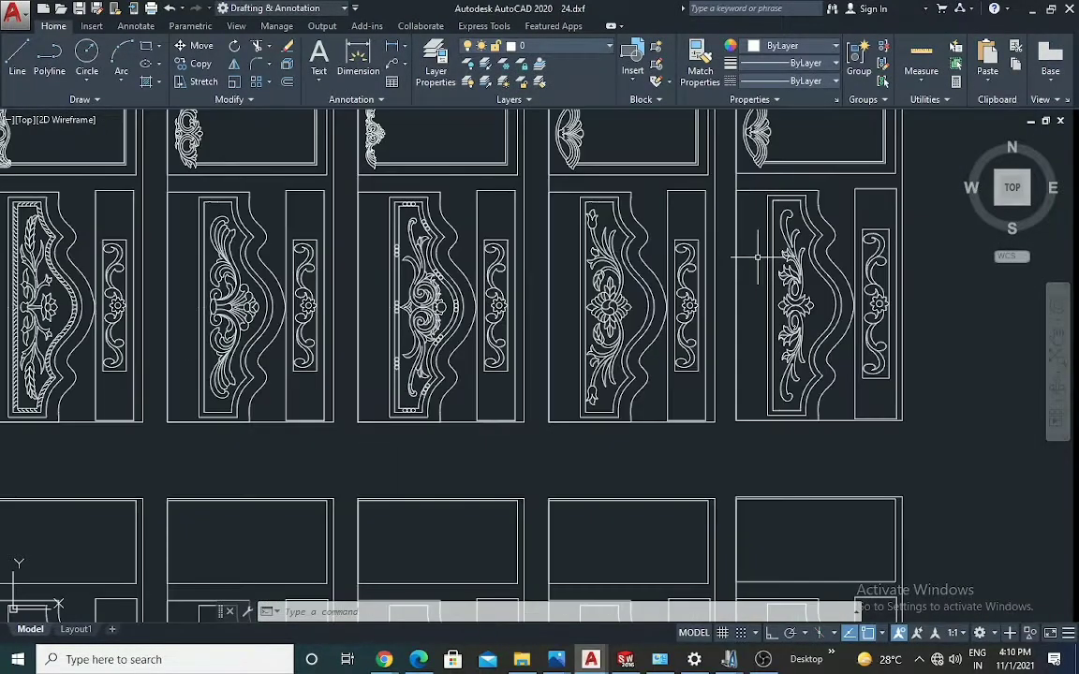
{"action": "scroll", "coordinate": [768, 309], "scroll_direction": "down", "scroll_amount": 5}
{"action": "scroll", "coordinate": [646, 262], "scroll_direction": "up", "scroll_amount": 5}
{"action": "scroll", "coordinate": [643, 266], "scroll_direction": "up", "scroll_amount": 6}
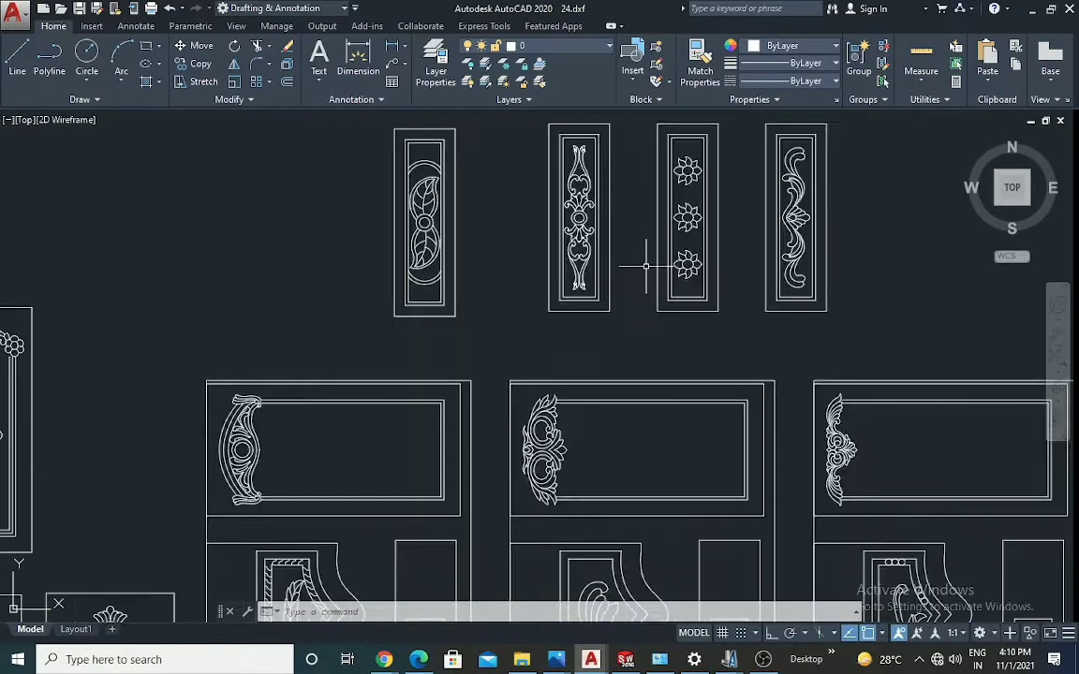
Review the remaining panel groups in 24.dxf and take a closer look at the row of floral curved fronts.
{"action": "scroll", "coordinate": [882, 269], "scroll_direction": "down", "scroll_amount": 6}
{"action": "scroll", "coordinate": [779, 301], "scroll_direction": "up", "scroll_amount": 5}
{"action": "scroll", "coordinate": [543, 337], "scroll_direction": "down", "scroll_amount": 7}
{"action": "scroll", "coordinate": [529, 347], "scroll_direction": "up", "scroll_amount": 5}
{"action": "scroll", "coordinate": [492, 397], "scroll_direction": "down", "scroll_amount": 6}
{"action": "scroll", "coordinate": [608, 356], "scroll_direction": "up", "scroll_amount": 5}
{"action": "scroll", "coordinate": [688, 321], "scroll_direction": "down", "scroll_amount": 2}
{"action": "scroll", "coordinate": [430, 319], "scroll_direction": "up", "scroll_amount": 4}
{"action": "scroll", "coordinate": [393, 281], "scroll_direction": "down", "scroll_amount": 4}
{"action": "scroll", "coordinate": [347, 263], "scroll_direction": "up", "scroll_amount": 4}
{"action": "scroll", "coordinate": [789, 385], "scroll_direction": "down", "scroll_amount": 5}
{"action": "scroll", "coordinate": [789, 374], "scroll_direction": "up", "scroll_amount": 4}
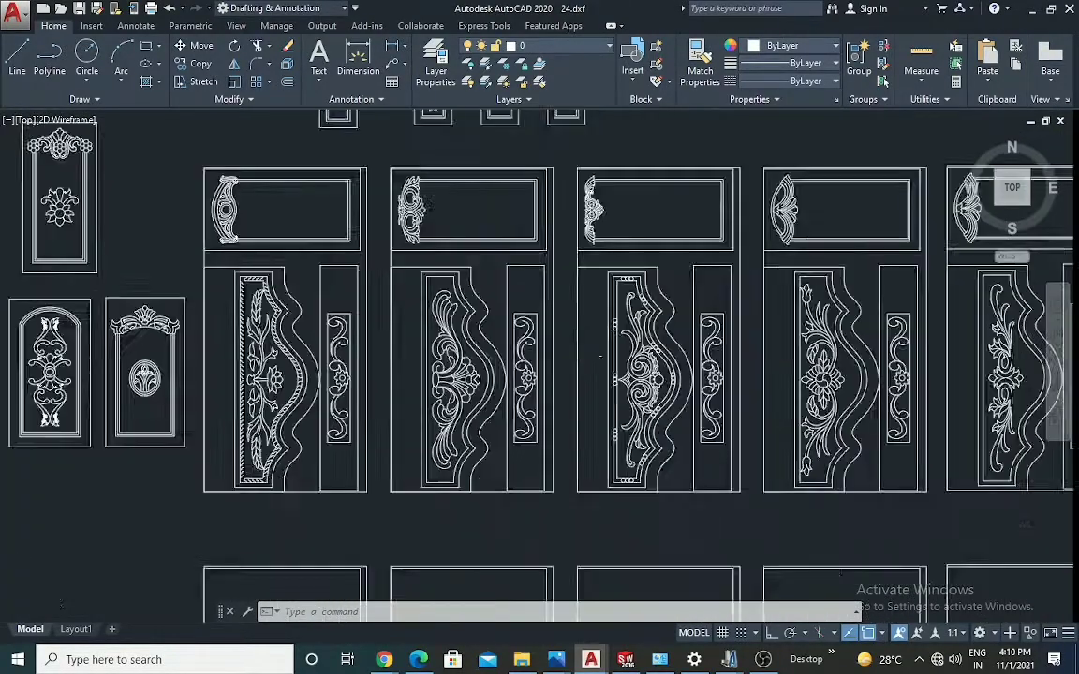
{"action": "scroll", "coordinate": [671, 332], "scroll_direction": "down", "scroll_amount": 5}
{"action": "scroll", "coordinate": [670, 333], "scroll_direction": "up", "scroll_amount": 4}
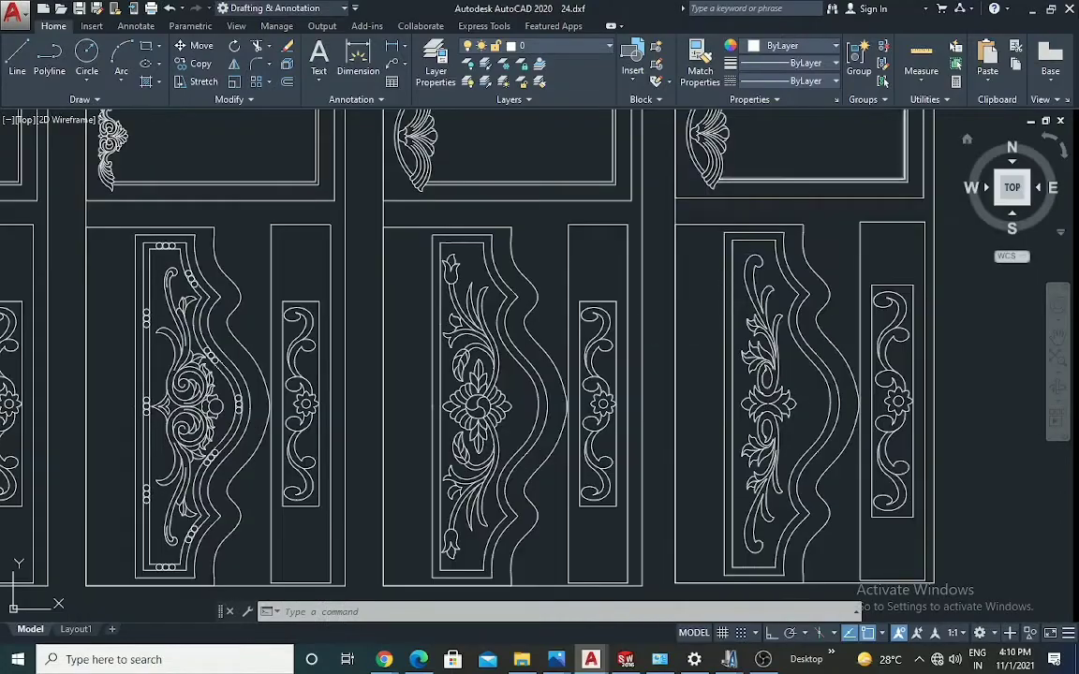
Minimize AutoCAD, find and open the 23 DXF file in the 2d bed and door folder, and maximize its window.
{"action": "left_click", "coordinate": [1031, 8]}
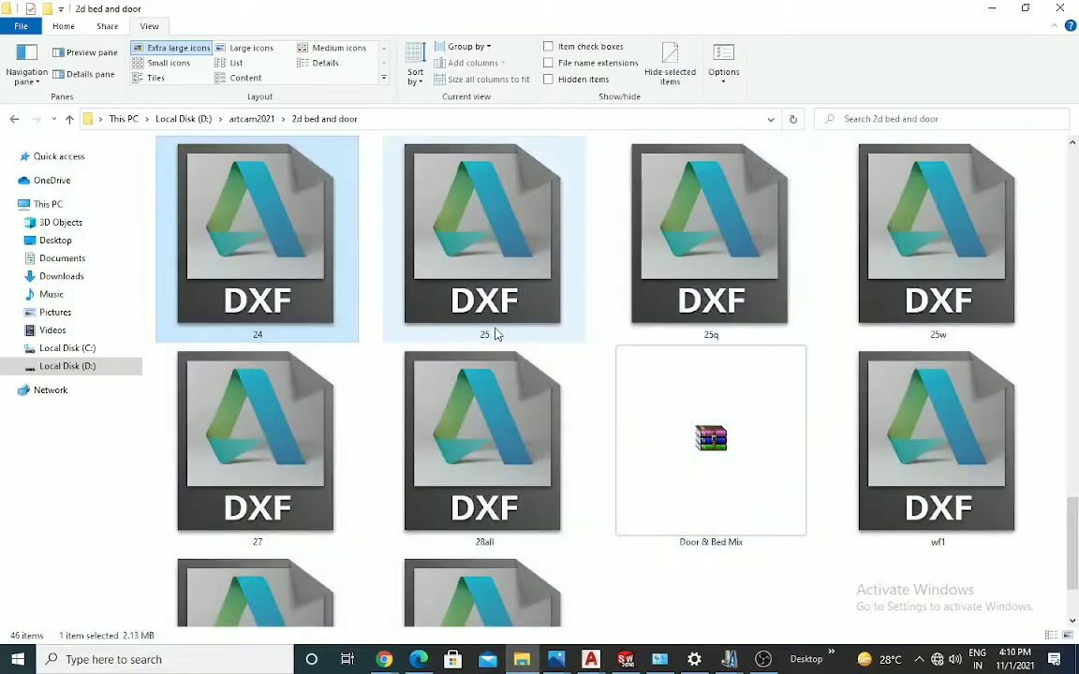
{"action": "scroll", "coordinate": [562, 346], "scroll_direction": "down", "scroll_amount": 1}
{"action": "scroll", "coordinate": [858, 215], "scroll_direction": "up", "scroll_amount": 3}
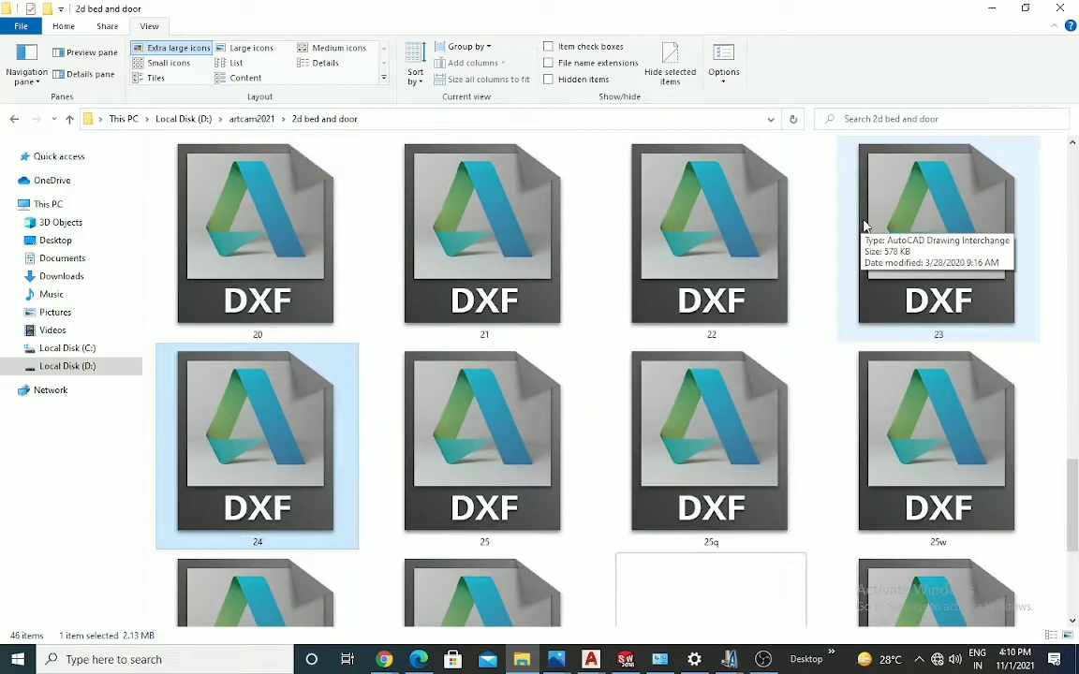
{"action": "scroll", "coordinate": [871, 440], "scroll_direction": "down", "scroll_amount": 1}
{"action": "left_click", "coordinate": [944, 350]}
{"action": "double_click", "coordinate": [944, 350]}
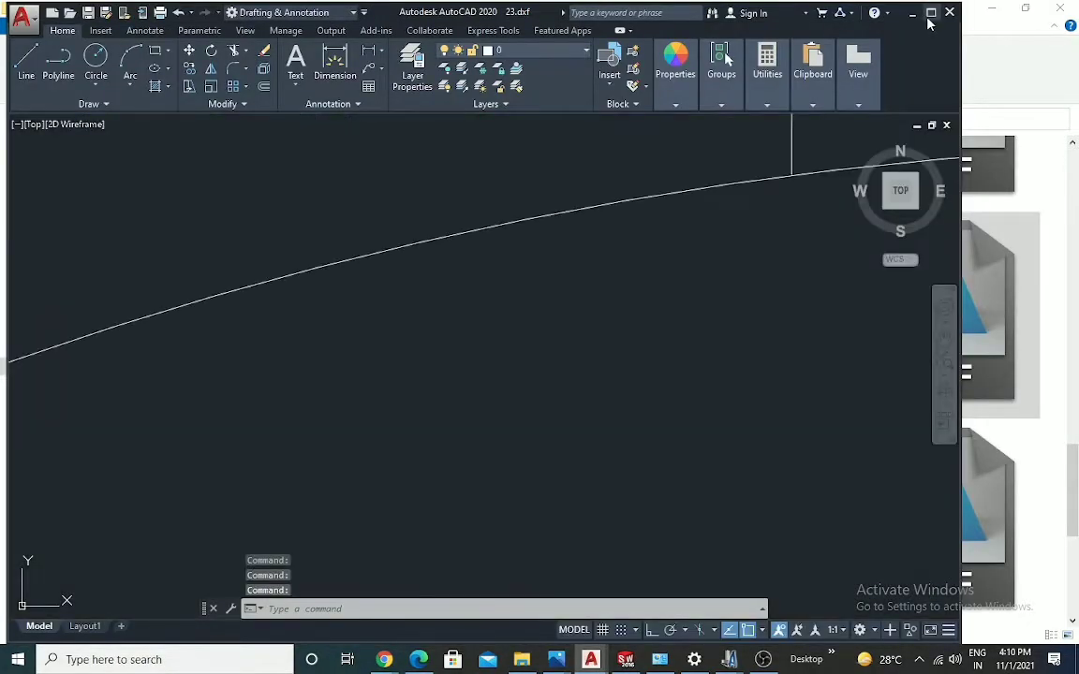
{"action": "left_click", "coordinate": [930, 12]}
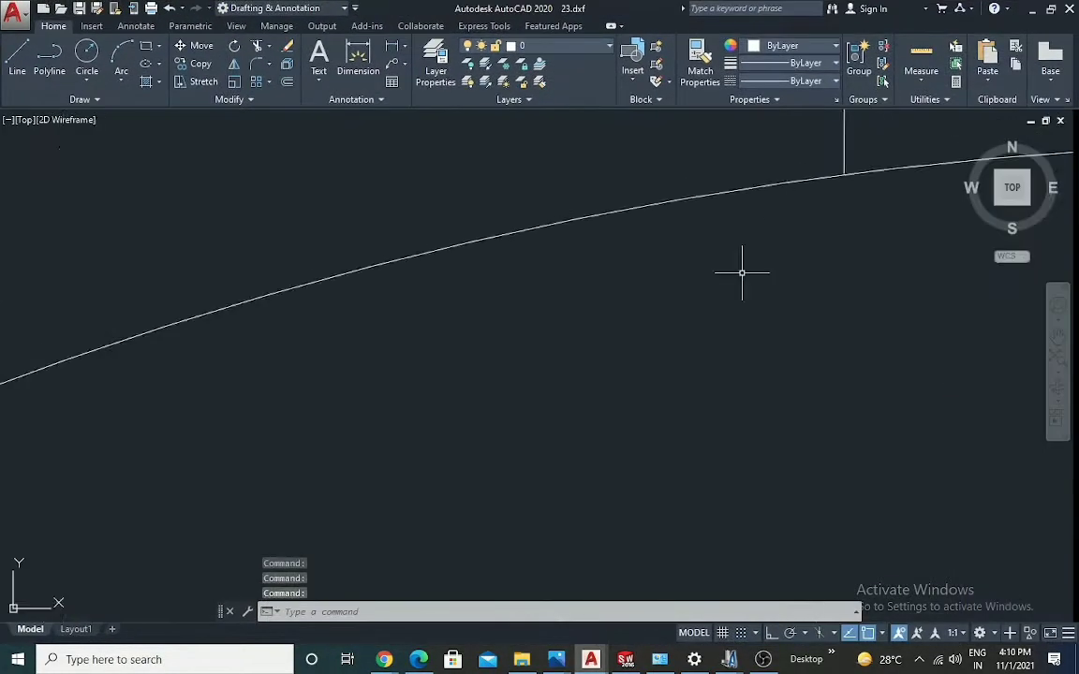
Bring the full set of 23.dxf drawings into view and examine the carved double door with its arched transom.
{"action": "scroll", "coordinate": [742, 277], "scroll_direction": "down", "scroll_amount": 5}
{"action": "scroll", "coordinate": [710, 267], "scroll_direction": "down", "scroll_amount": 5}
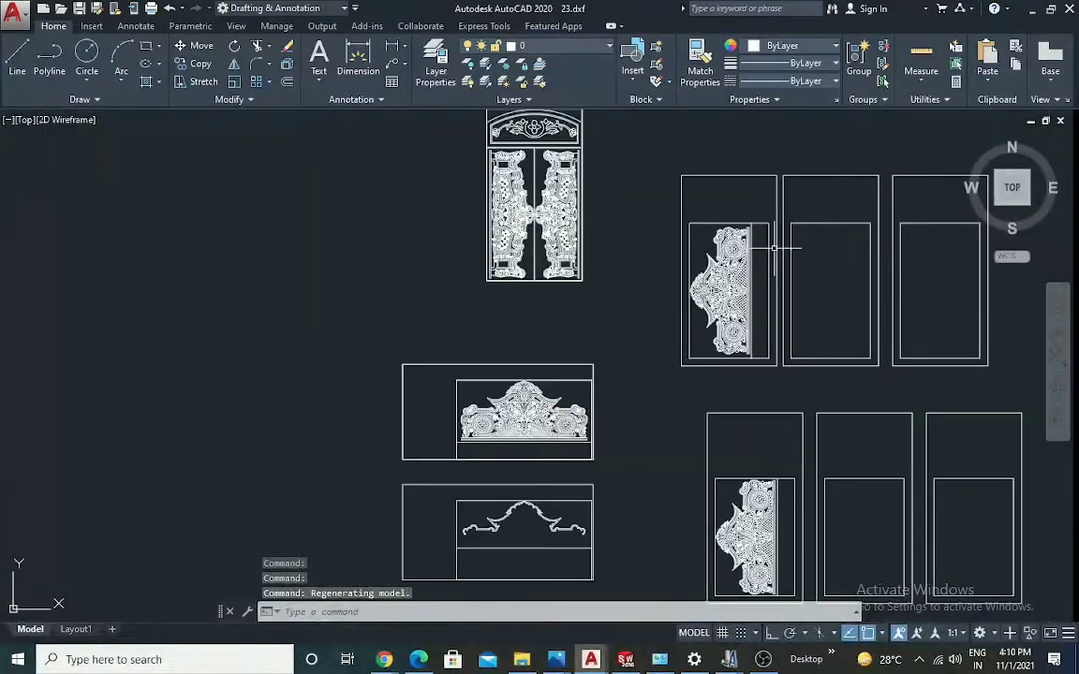
{"action": "scroll", "coordinate": [581, 206], "scroll_direction": "up", "scroll_amount": 8}
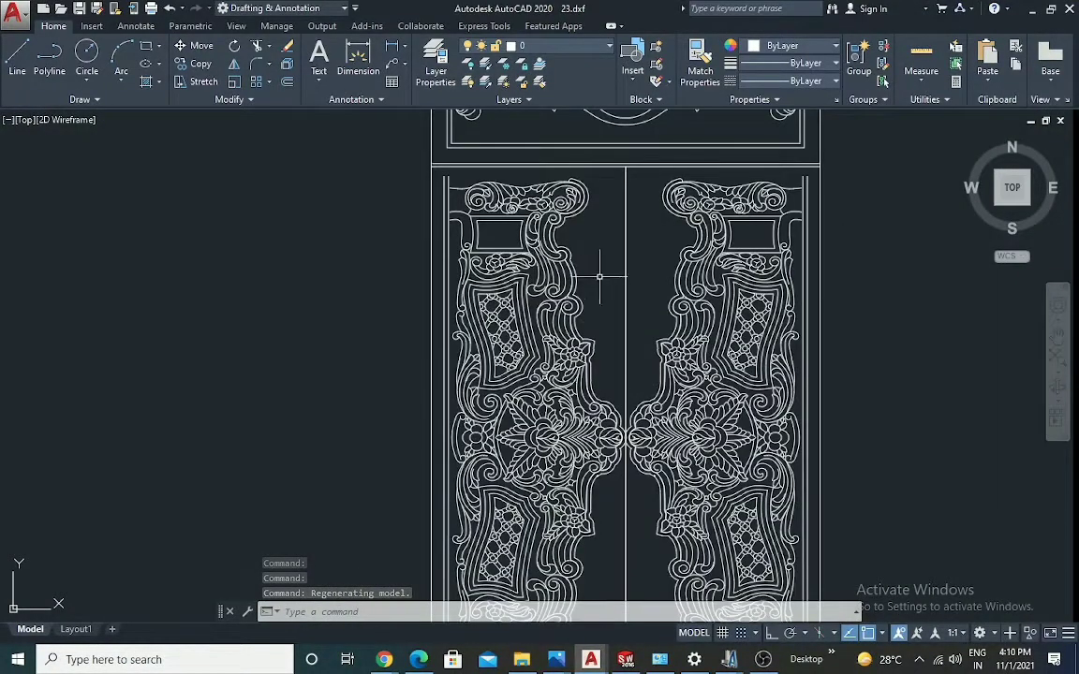
{"action": "scroll", "coordinate": [600, 276], "scroll_direction": "down", "scroll_amount": 2}
{"action": "scroll", "coordinate": [554, 266], "scroll_direction": "down", "scroll_amount": 2}
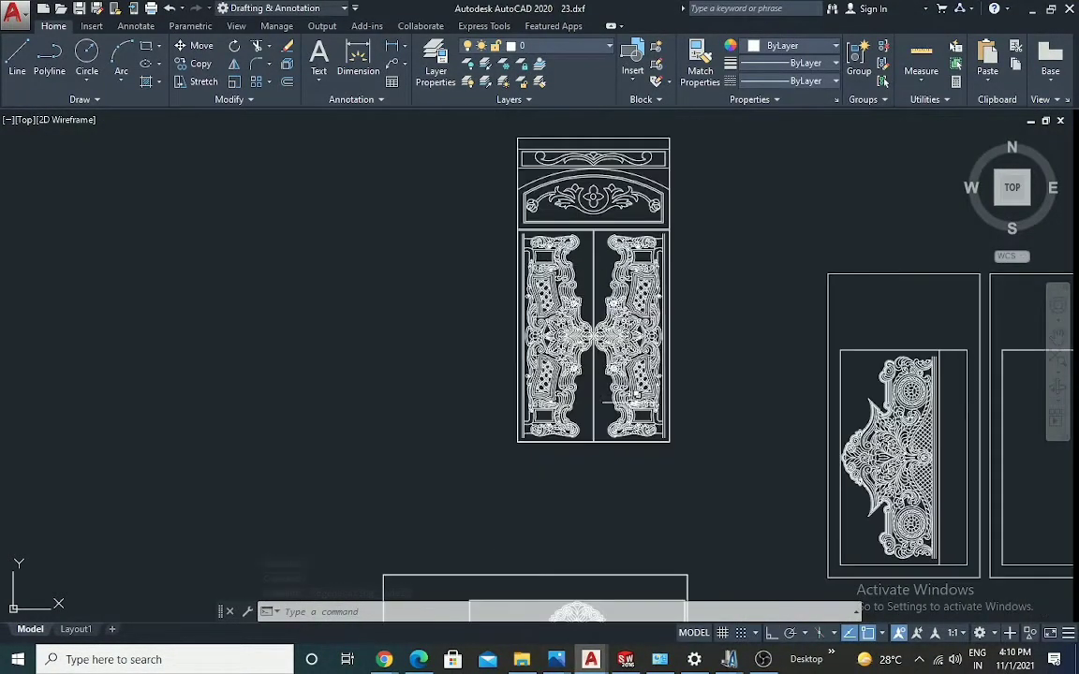
Examine the carved headboard designs in 23.dxf, both the horizontal ones and the rotated ones beside the door.
{"action": "scroll", "coordinate": [585, 379], "scroll_direction": "up", "scroll_amount": 2}
{"action": "scroll", "coordinate": [487, 310], "scroll_direction": "down", "scroll_amount": 5}
{"action": "scroll", "coordinate": [534, 347], "scroll_direction": "up", "scroll_amount": 5}
{"action": "scroll", "coordinate": [483, 281], "scroll_direction": "up", "scroll_amount": 3}
{"action": "scroll", "coordinate": [426, 300], "scroll_direction": "down", "scroll_amount": 4}
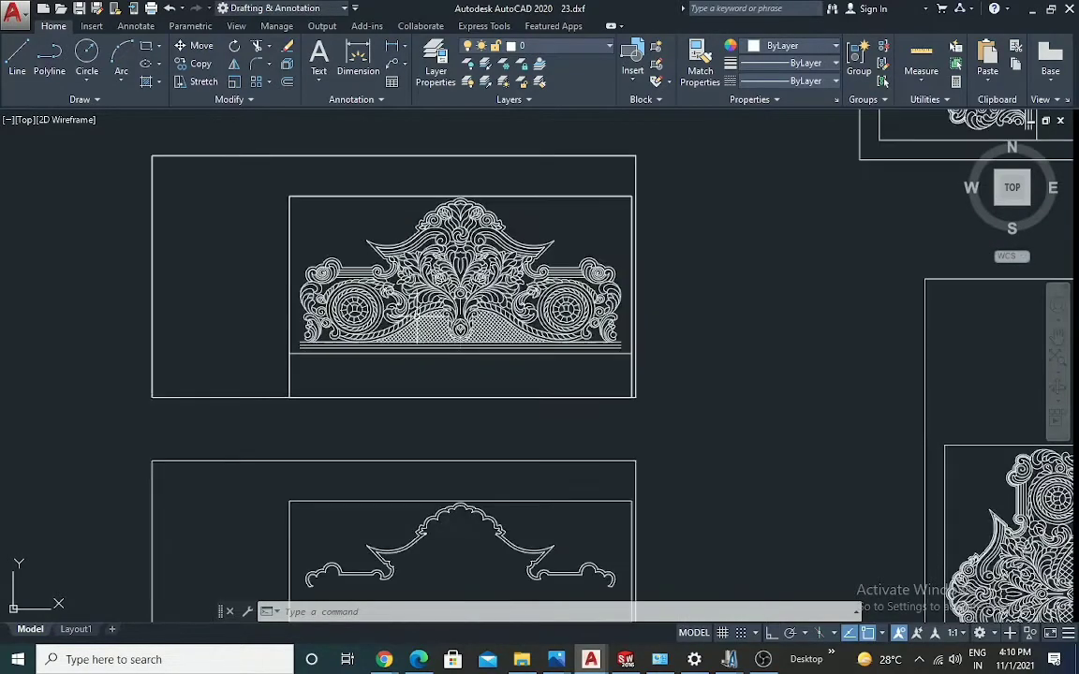
{"action": "scroll", "coordinate": [644, 357], "scroll_direction": "up", "scroll_amount": 4}
{"action": "scroll", "coordinate": [607, 319], "scroll_direction": "down", "scroll_amount": 5}
{"action": "scroll", "coordinate": [590, 344], "scroll_direction": "up", "scroll_amount": 8}
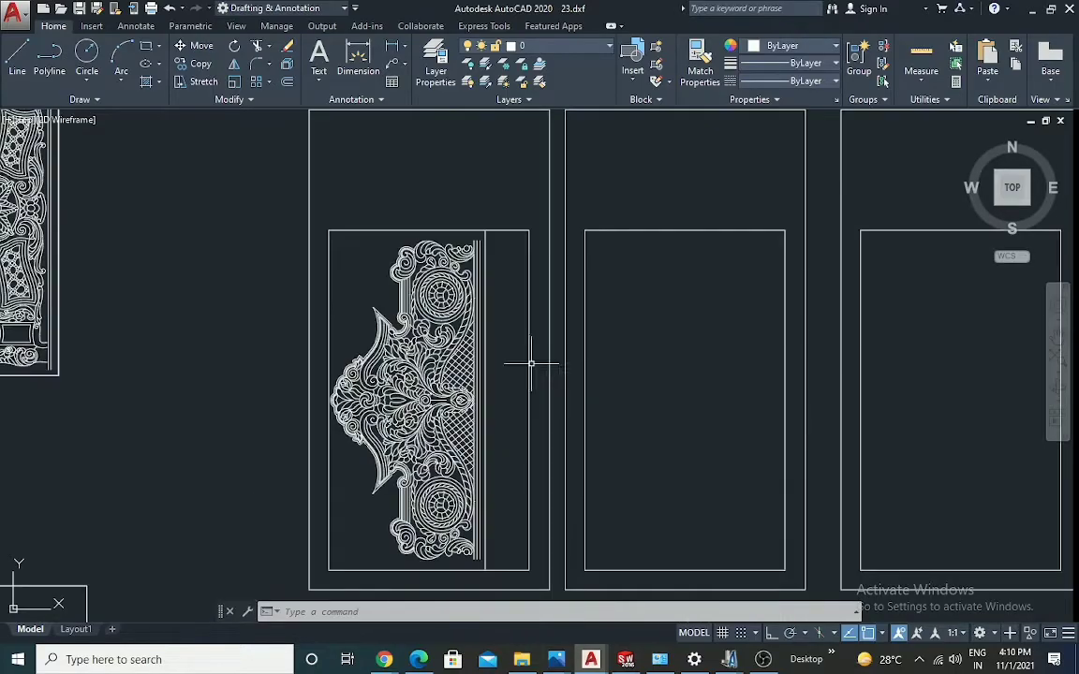
{"action": "scroll", "coordinate": [757, 255], "scroll_direction": "down", "scroll_amount": 2}
Minimize AutoCAD, open the 22 DXF file from the 2d bed and door folder, and bring all its drawings into view.
{"action": "left_click", "coordinate": [1030, 12]}
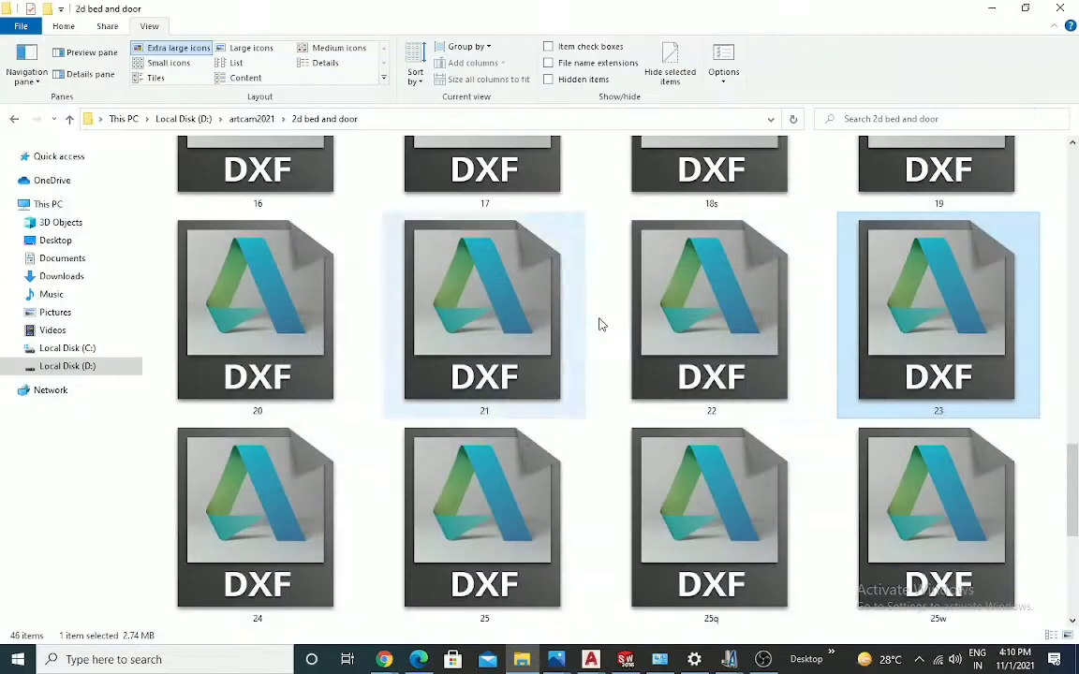
{"action": "double_click", "coordinate": [676, 315]}
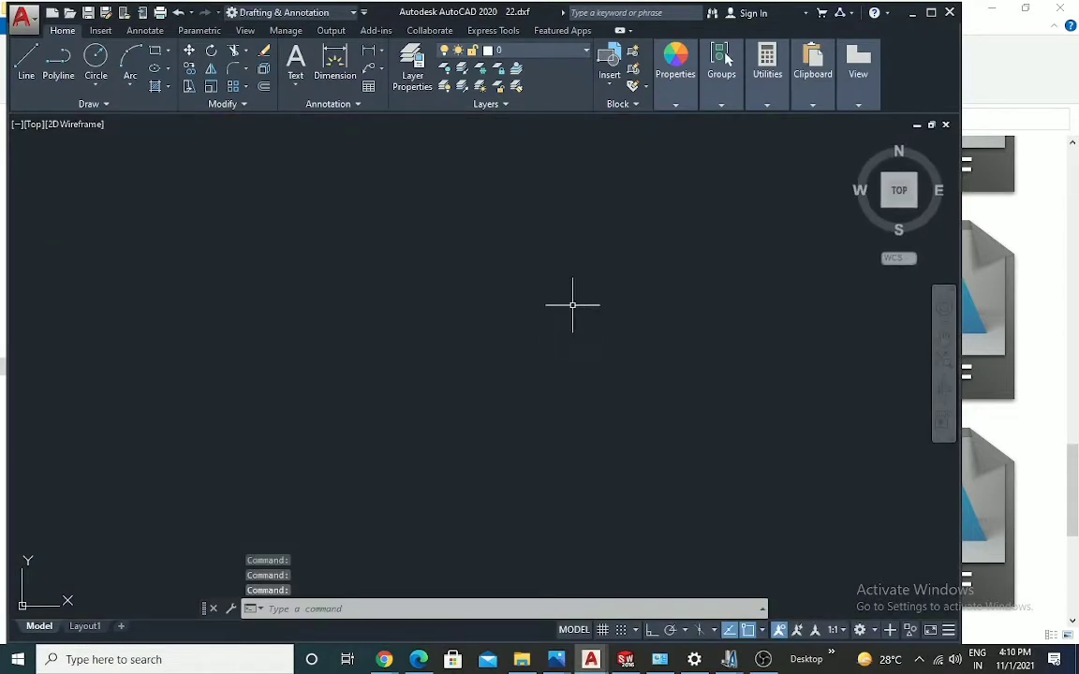
{"action": "middle_click", "coordinate": [575, 307]}
{"action": "middle_click", "coordinate": [575, 306]}
{"action": "scroll", "coordinate": [576, 301], "scroll_direction": "down", "scroll_amount": 6}
{"action": "scroll", "coordinate": [525, 286], "scroll_direction": "up", "scroll_amount": 10}
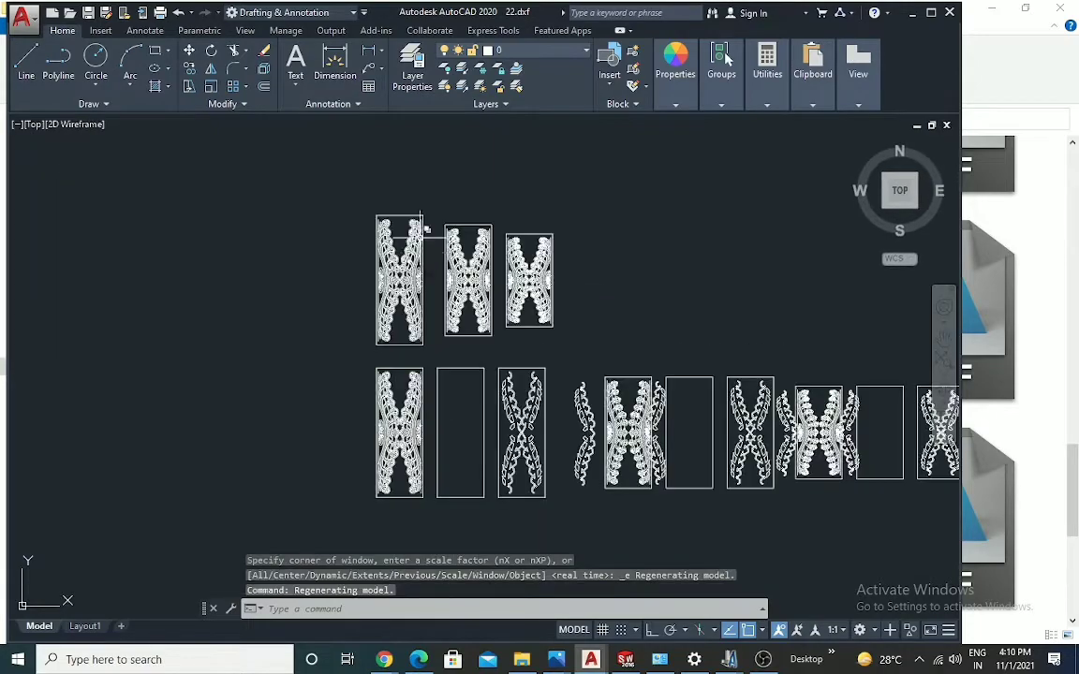
Examine the rose-patterned panels and their separate outline parts in 22.dxf, and maximize the drawing window.
{"action": "scroll", "coordinate": [457, 224], "scroll_direction": "down", "scroll_amount": 3}
{"action": "scroll", "coordinate": [562, 256], "scroll_direction": "up", "scroll_amount": 5}
{"action": "scroll", "coordinate": [562, 255], "scroll_direction": "down", "scroll_amount": 6}
{"action": "scroll", "coordinate": [557, 251], "scroll_direction": "up", "scroll_amount": 5}
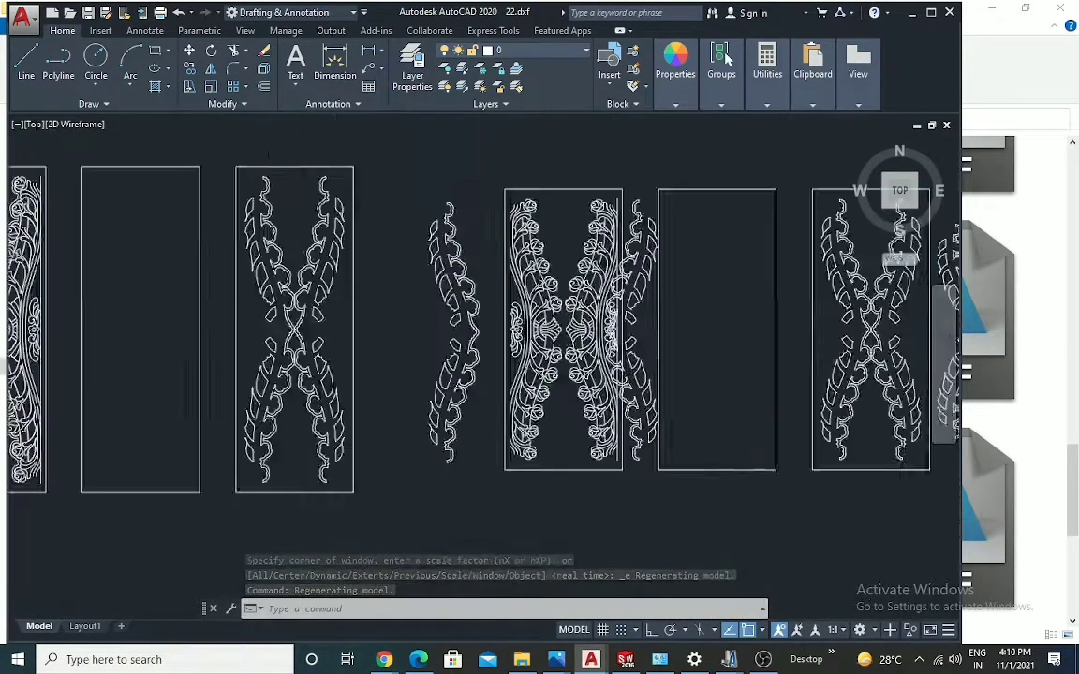
{"action": "scroll", "coordinate": [548, 206], "scroll_direction": "down", "scroll_amount": 7}
{"action": "scroll", "coordinate": [543, 178], "scroll_direction": "up", "scroll_amount": 2}
{"action": "scroll", "coordinate": [543, 178], "scroll_direction": "up", "scroll_amount": 5}
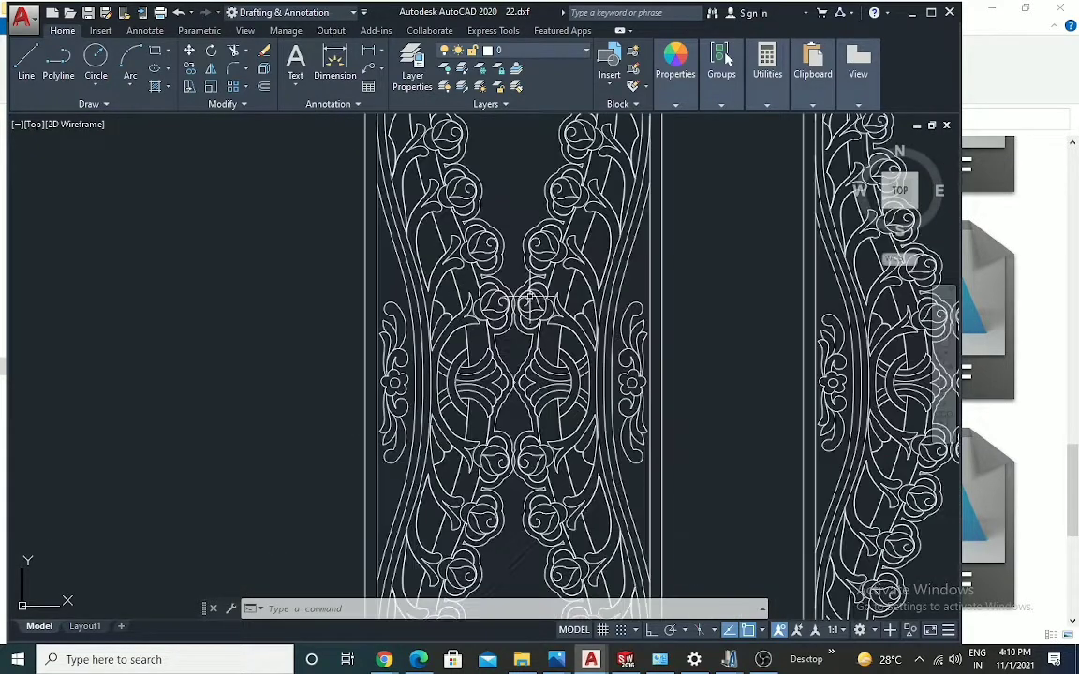
{"action": "scroll", "coordinate": [558, 341], "scroll_direction": "down", "scroll_amount": 10}
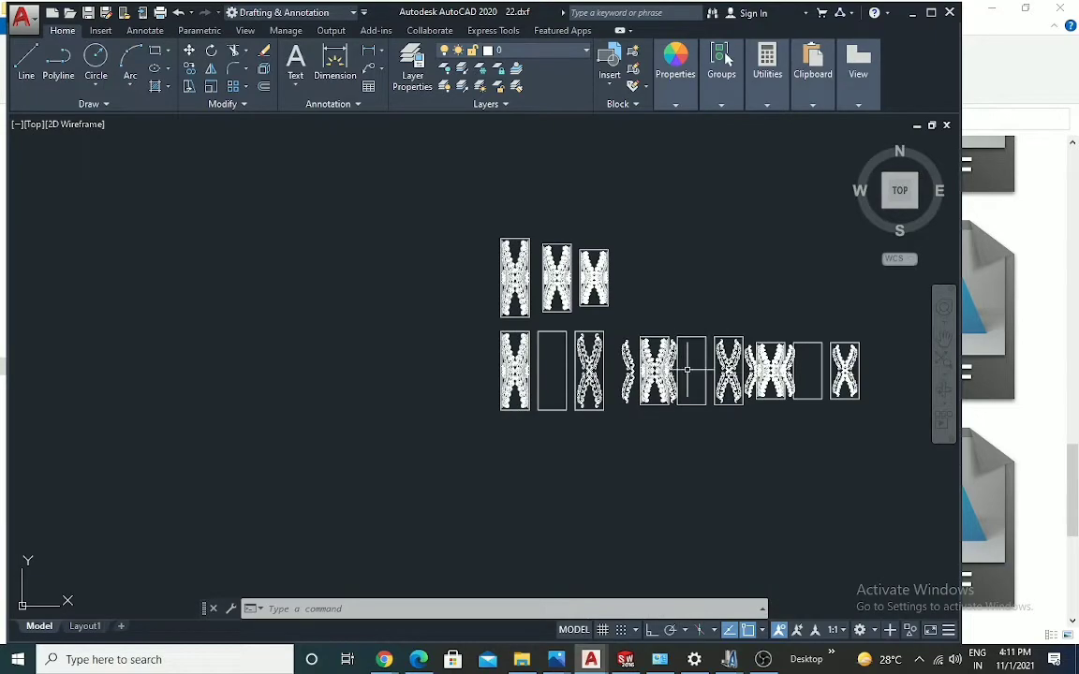
{"action": "scroll", "coordinate": [514, 298], "scroll_direction": "up", "scroll_amount": 4}
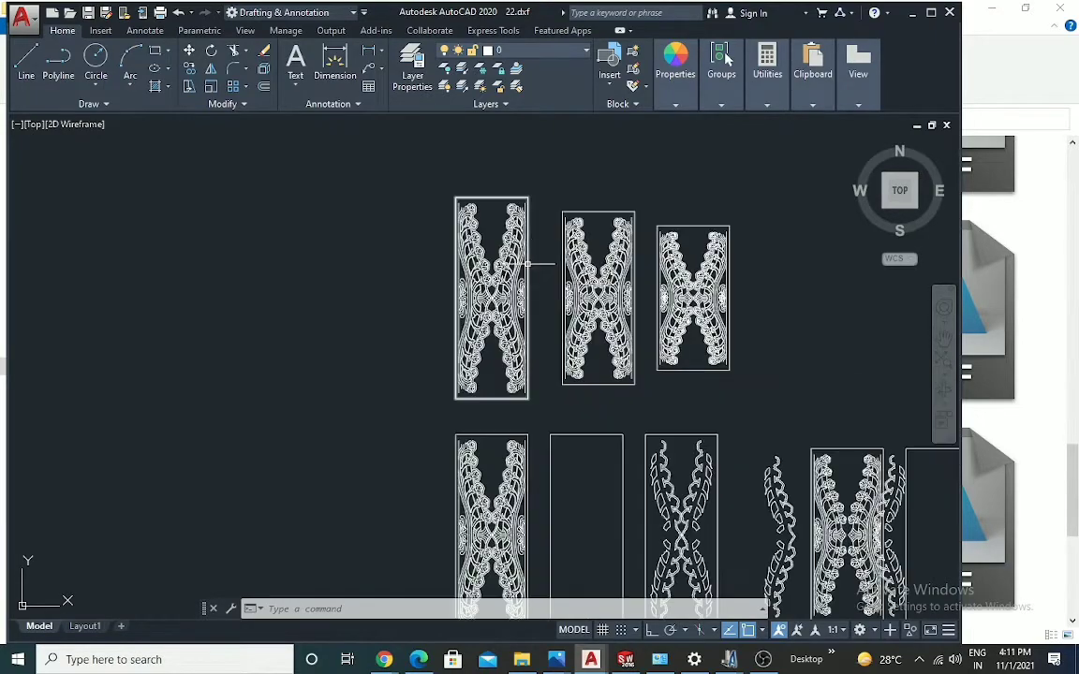
{"action": "left_click", "coordinate": [930, 13]}
{"action": "scroll", "coordinate": [567, 300], "scroll_direction": "down", "scroll_amount": 5}
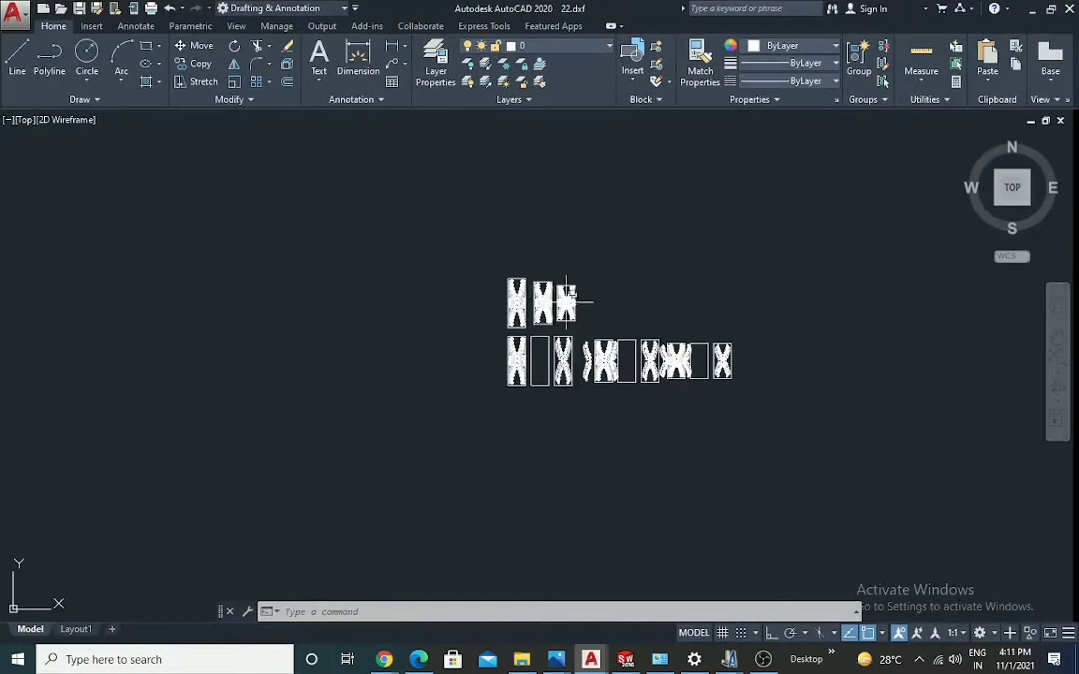
Return to the 2d bed and door folder, open the 14 tree DXF file, and fit its drawings in view.
{"action": "left_click", "coordinate": [1031, 8]}
{"action": "scroll", "coordinate": [449, 356], "scroll_direction": "up", "scroll_amount": 3}
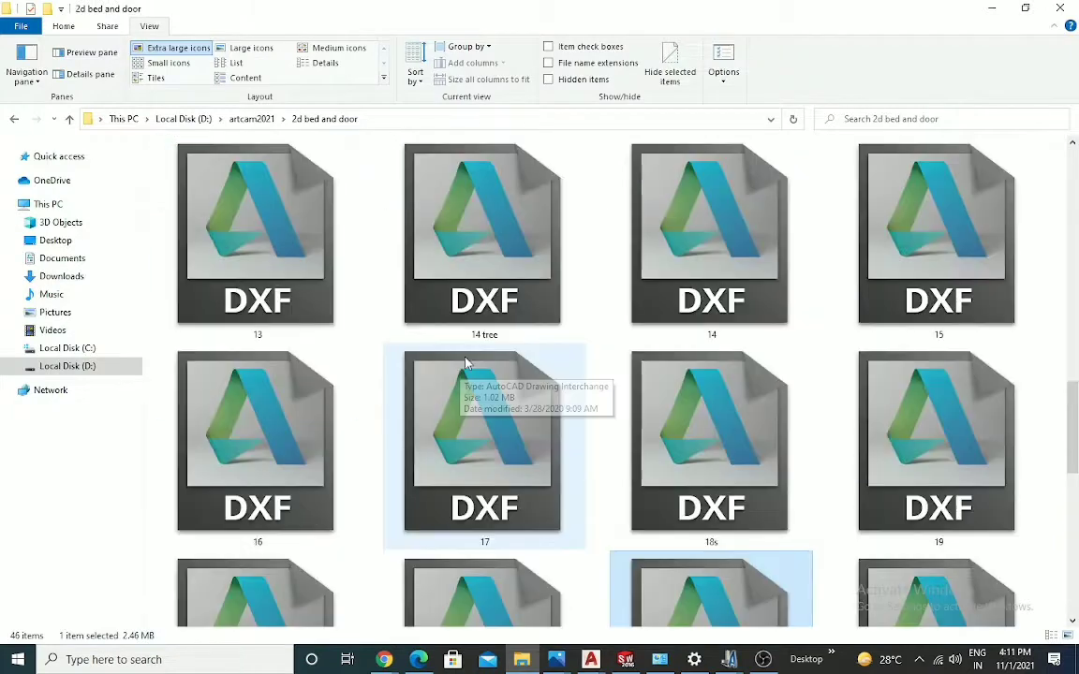
{"action": "double_click", "coordinate": [484, 274]}
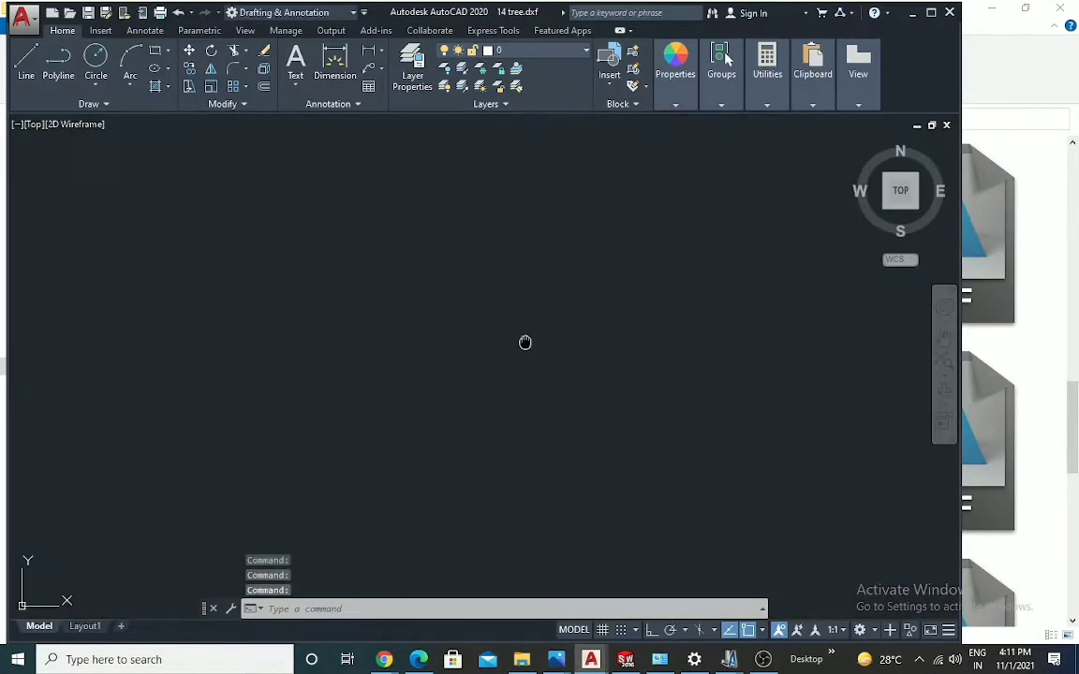
{"action": "middle_click", "coordinate": [525, 342]}
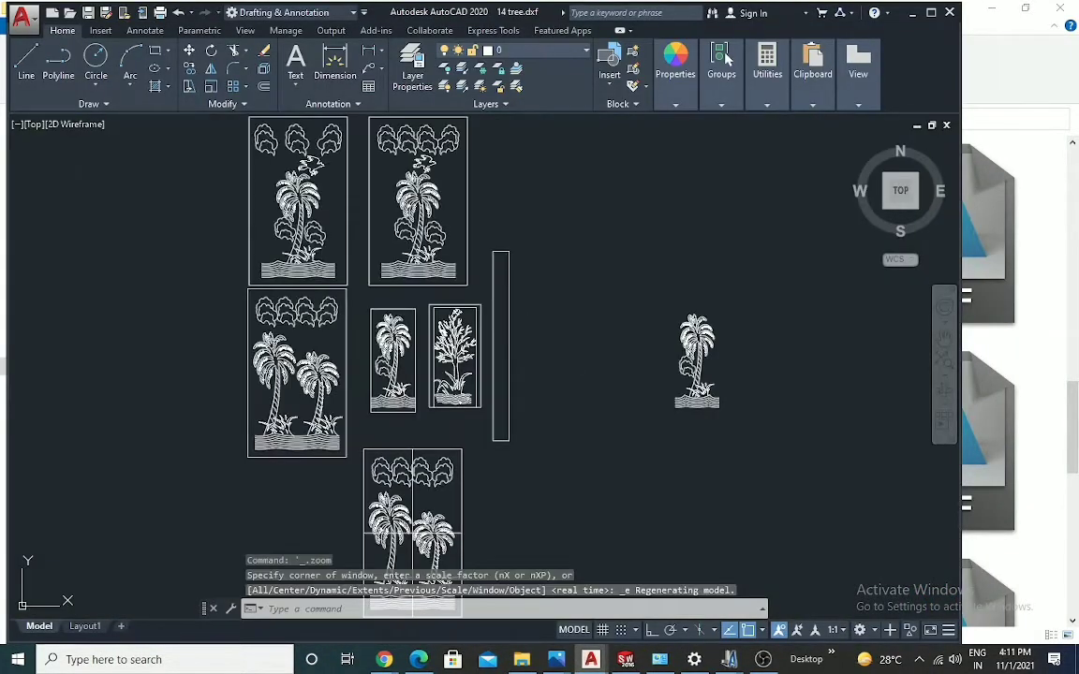
Examine the palm tree panels with clouds and a flying bird in 14 tree.dxf.
{"action": "scroll", "coordinate": [675, 426], "scroll_direction": "down", "scroll_amount": 3}
{"action": "scroll", "coordinate": [562, 281], "scroll_direction": "up", "scroll_amount": 6}
{"action": "scroll", "coordinate": [562, 281], "scroll_direction": "down", "scroll_amount": 5}
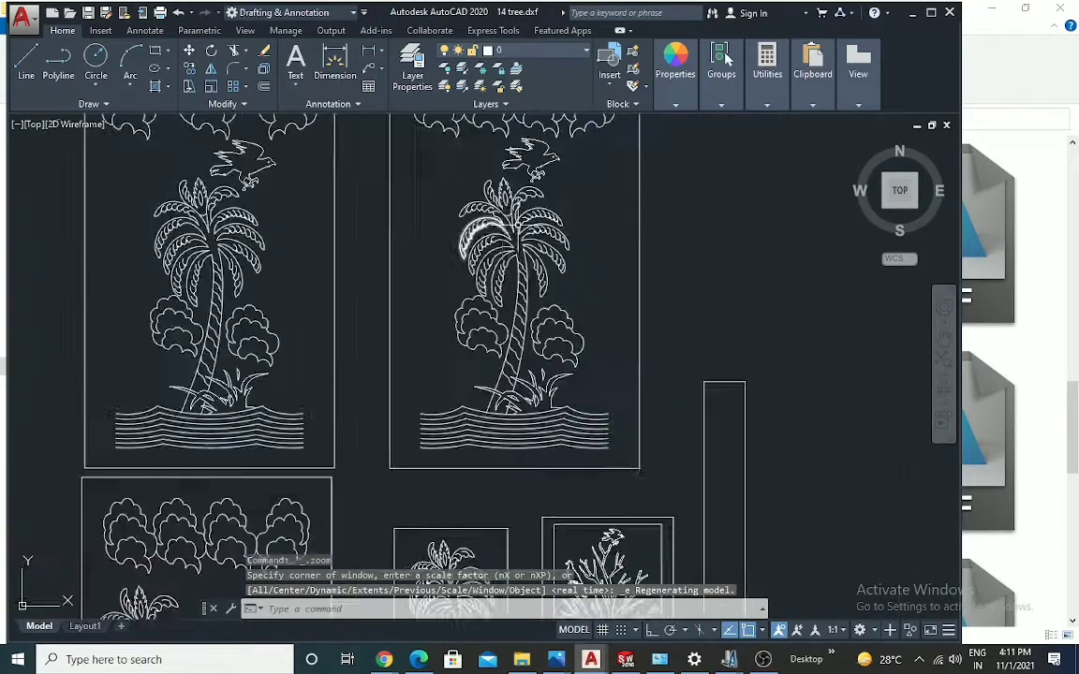
{"action": "scroll", "coordinate": [562, 356], "scroll_direction": "up", "scroll_amount": 3}
{"action": "scroll", "coordinate": [562, 356], "scroll_direction": "down", "scroll_amount": 3}
{"action": "scroll", "coordinate": [590, 421], "scroll_direction": "up", "scroll_amount": 4}
{"action": "scroll", "coordinate": [590, 421], "scroll_direction": "down", "scroll_amount": 3}
{"action": "scroll", "coordinate": [590, 419], "scroll_direction": "down", "scroll_amount": 2}
Take a close look at the leaves and trunks of the double palm panel in 14 tree.dxf.
{"action": "scroll", "coordinate": [476, 297], "scroll_direction": "up", "scroll_amount": 6}
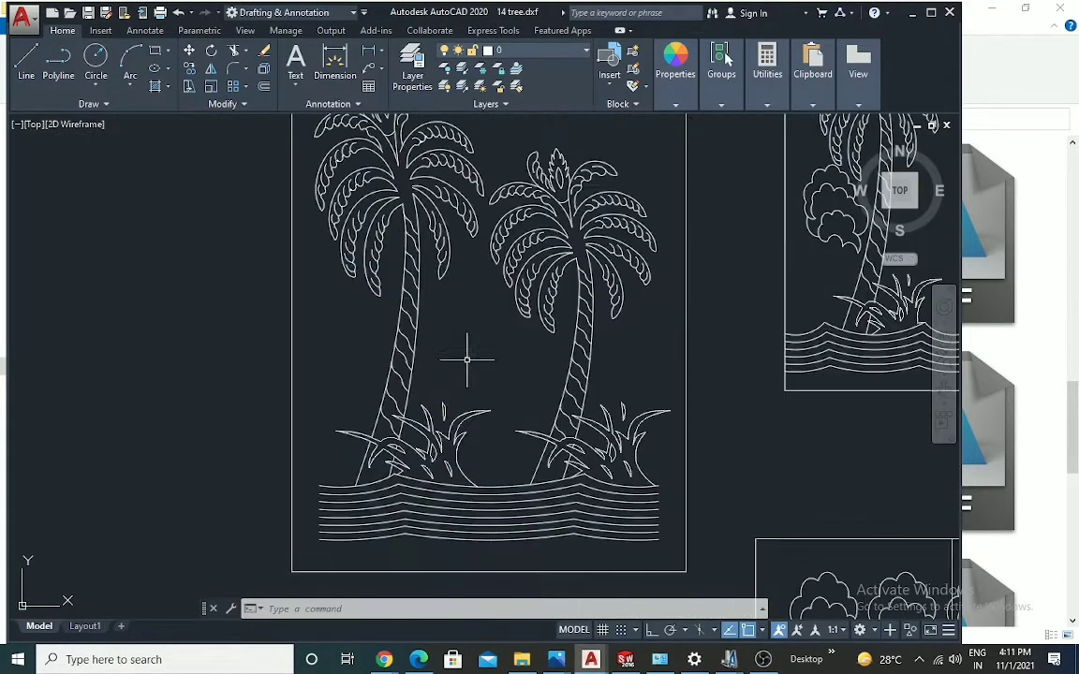
{"action": "scroll", "coordinate": [473, 281], "scroll_direction": "down", "scroll_amount": 3}
{"action": "scroll", "coordinate": [459, 298], "scroll_direction": "up", "scroll_amount": 7}
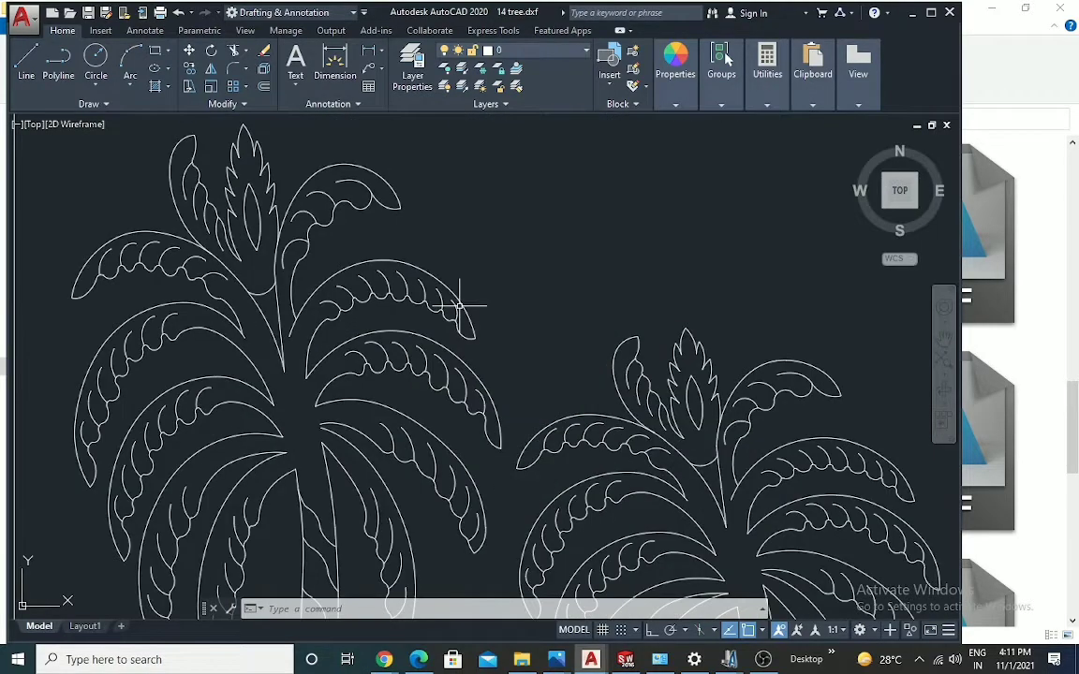
{"action": "scroll", "coordinate": [472, 290], "scroll_direction": "down", "scroll_amount": 2}
{"action": "scroll", "coordinate": [655, 454], "scroll_direction": "up", "scroll_amount": 2}
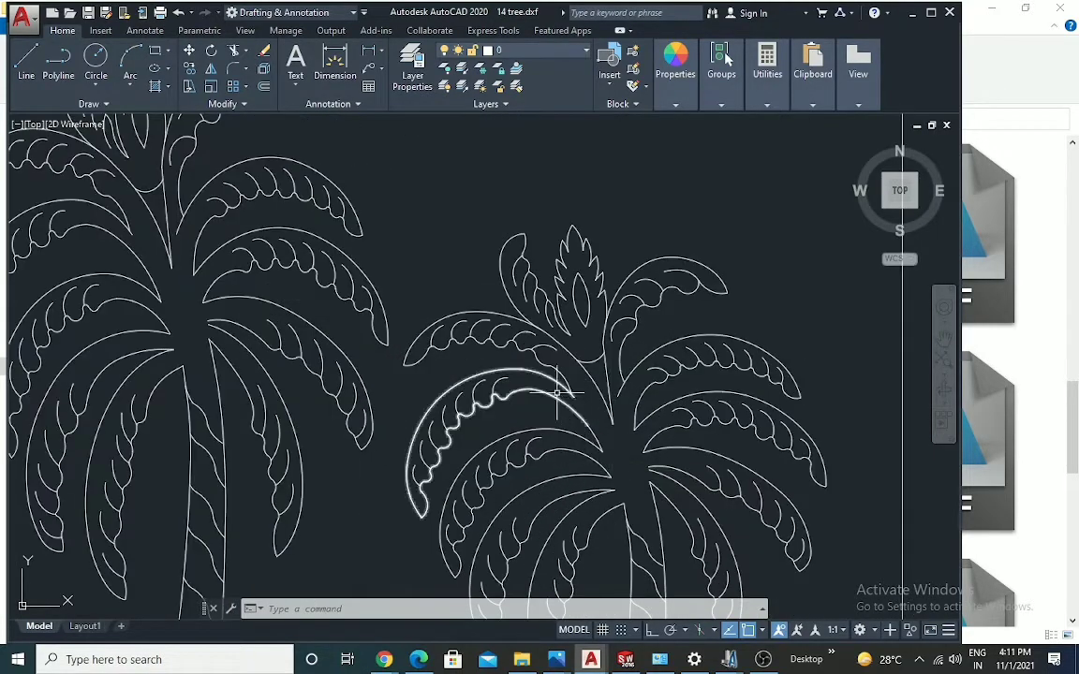
Review the whole 14 tree.dxf layout, including the small framed trees and the separate unframed palm.
{"action": "scroll", "coordinate": [558, 391], "scroll_direction": "down", "scroll_amount": 4}
{"action": "scroll", "coordinate": [590, 299], "scroll_direction": "down", "scroll_amount": 4}
{"action": "scroll", "coordinate": [618, 170], "scroll_direction": "up", "scroll_amount": 2}
{"action": "scroll", "coordinate": [551, 248], "scroll_direction": "down", "scroll_amount": 2}
{"action": "scroll", "coordinate": [582, 166], "scroll_direction": "up", "scroll_amount": 5}
{"action": "scroll", "coordinate": [530, 281], "scroll_direction": "down", "scroll_amount": 3}
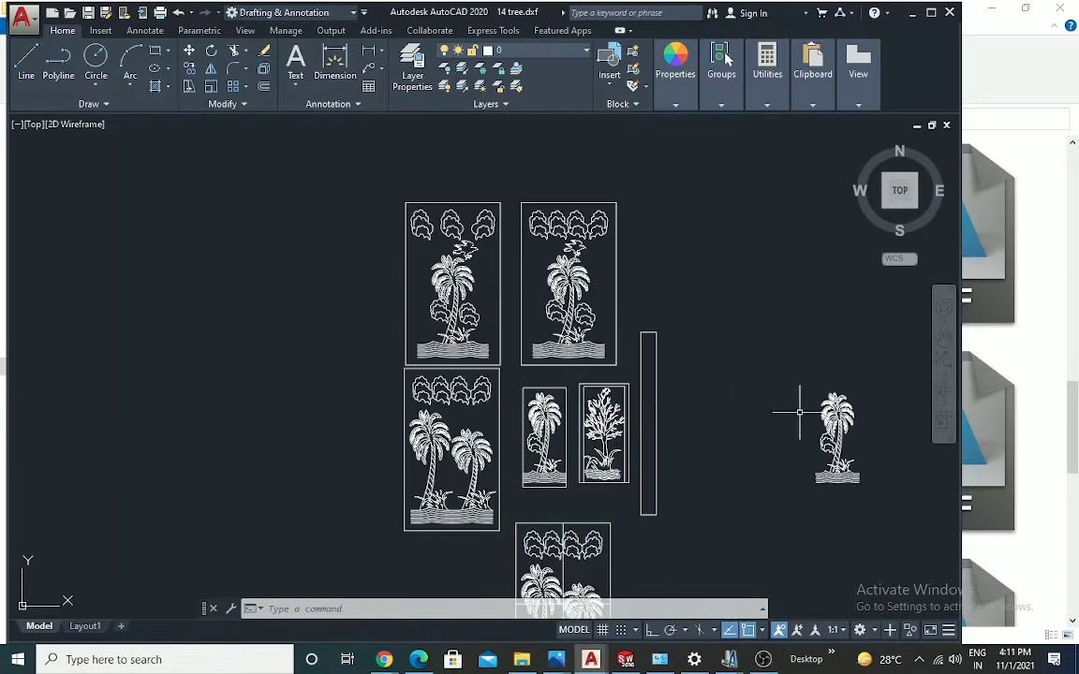
{"action": "scroll", "coordinate": [843, 447], "scroll_direction": "up", "scroll_amount": 4}
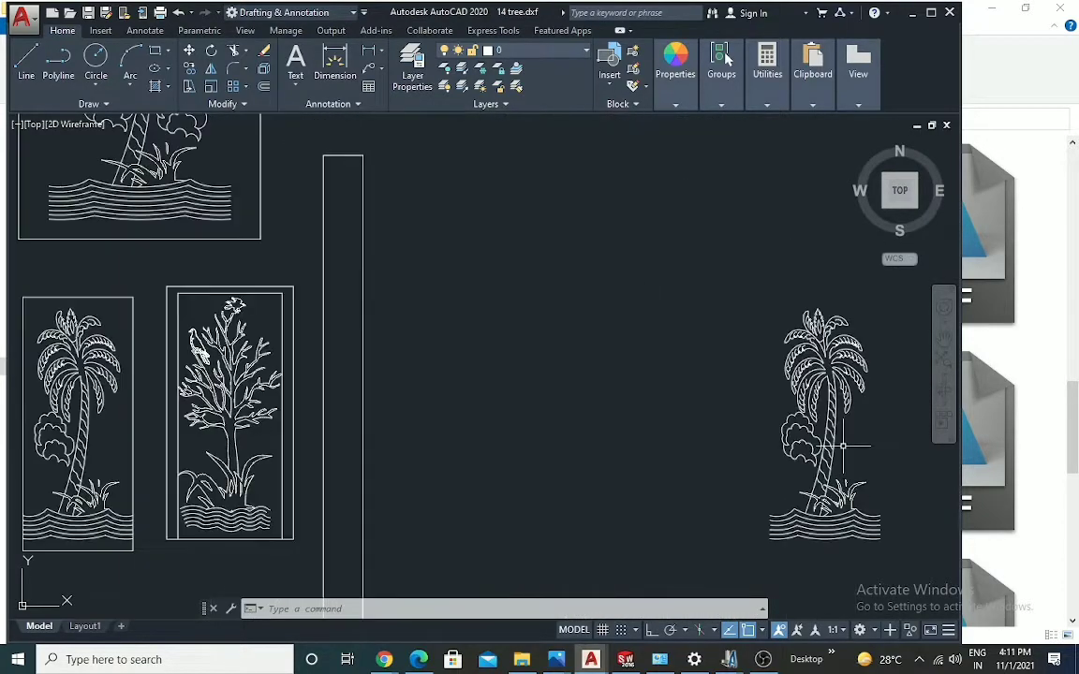
Minimize the tree drawing, open the 13 DXF file from the folder, and fit its drawings in view.
{"action": "left_click", "coordinate": [913, 13]}
{"action": "left_click", "coordinate": [265, 262]}
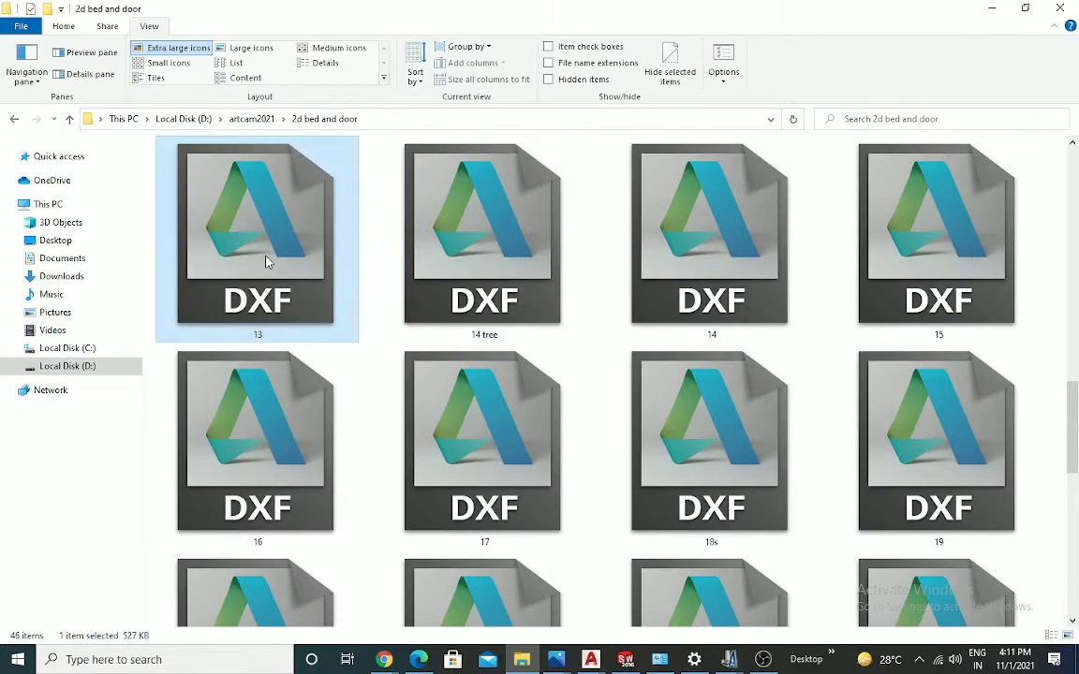
{"action": "double_click", "coordinate": [265, 261]}
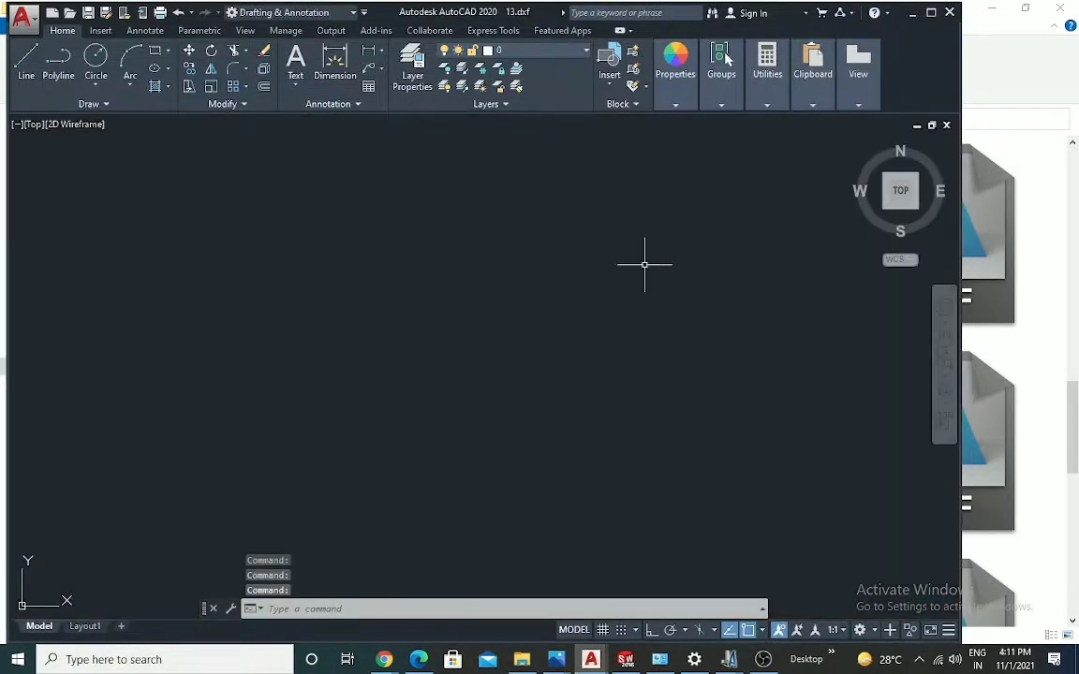
{"action": "middle_click", "coordinate": [647, 259]}
Examine the overall carved double door in 13.dxf, with its zigzag borders and the separate parts beside it.
{"action": "scroll", "coordinate": [645, 258], "scroll_direction": "down", "scroll_amount": 4}
{"action": "scroll", "coordinate": [721, 253], "scroll_direction": "up", "scroll_amount": 4}
{"action": "scroll", "coordinate": [582, 243], "scroll_direction": "down", "scroll_amount": 2}
{"action": "scroll", "coordinate": [588, 236], "scroll_direction": "up", "scroll_amount": 5}
{"action": "scroll", "coordinate": [553, 380], "scroll_direction": "down", "scroll_amount": 4}
{"action": "scroll", "coordinate": [540, 402], "scroll_direction": "up", "scroll_amount": 4}
{"action": "scroll", "coordinate": [553, 421], "scroll_direction": "down", "scroll_amount": 6}
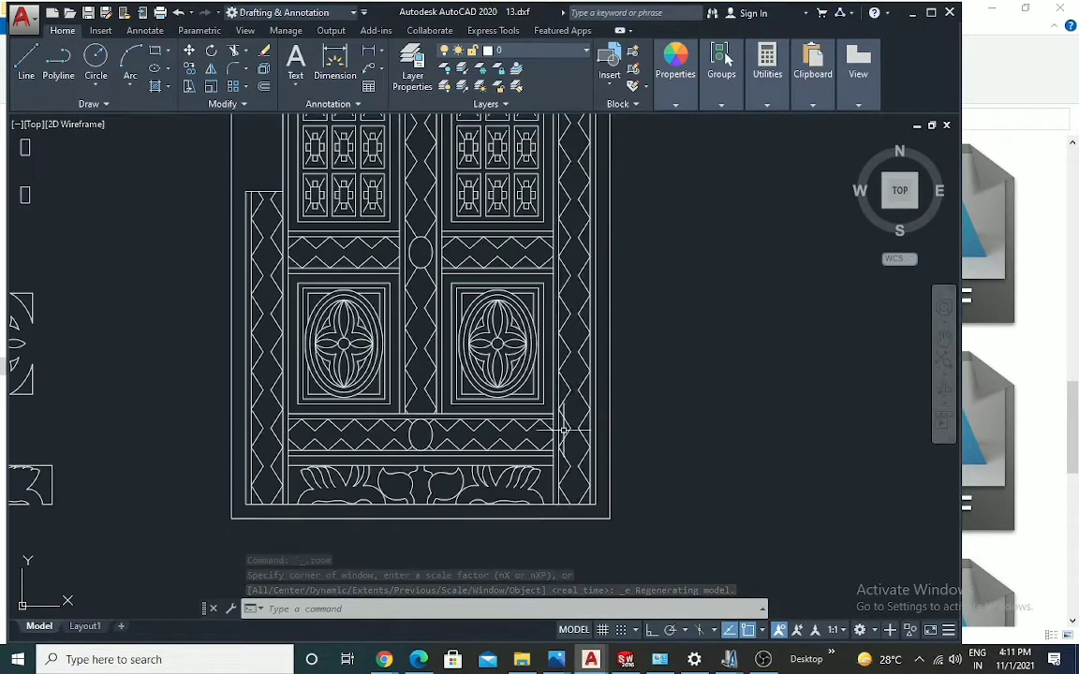
{"action": "scroll", "coordinate": [599, 384], "scroll_direction": "up", "scroll_amount": 2}
{"action": "scroll", "coordinate": [602, 381], "scroll_direction": "down", "scroll_amount": 3}
{"action": "scroll", "coordinate": [618, 309], "scroll_direction": "up", "scroll_amount": 3}
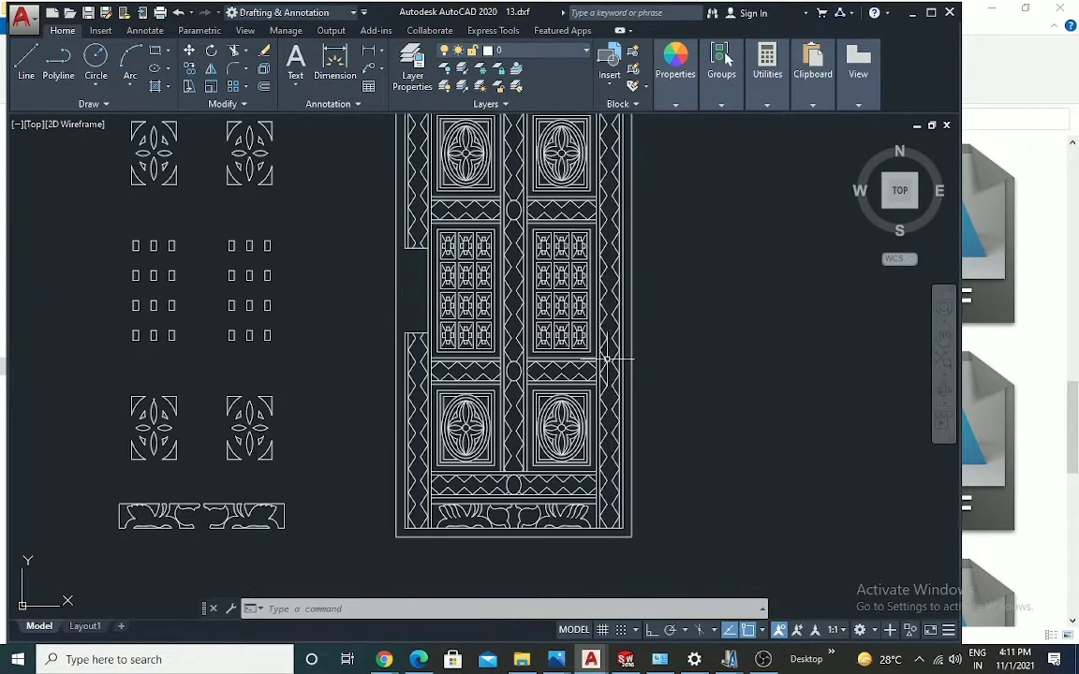
Inspect the door's central grid panels, the upper oval flower panels and the carved strips in 13.dxf.
{"action": "scroll", "coordinate": [543, 233], "scroll_direction": "up", "scroll_amount": 5}
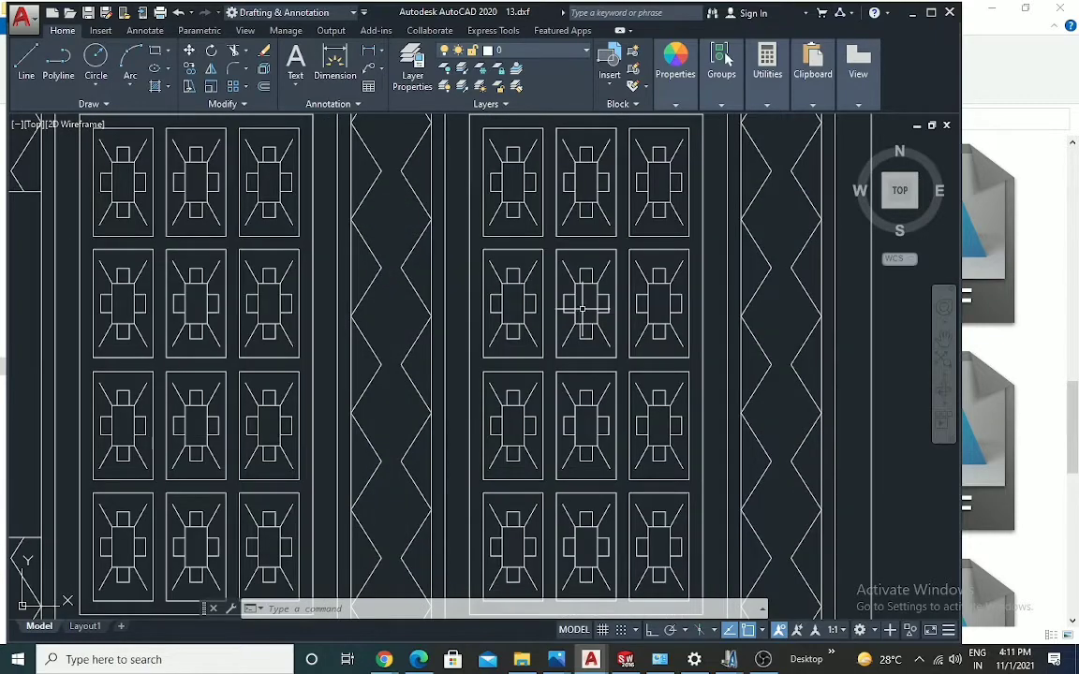
{"action": "scroll", "coordinate": [582, 309], "scroll_direction": "down", "scroll_amount": 5}
{"action": "scroll", "coordinate": [585, 206], "scroll_direction": "up", "scroll_amount": 6}
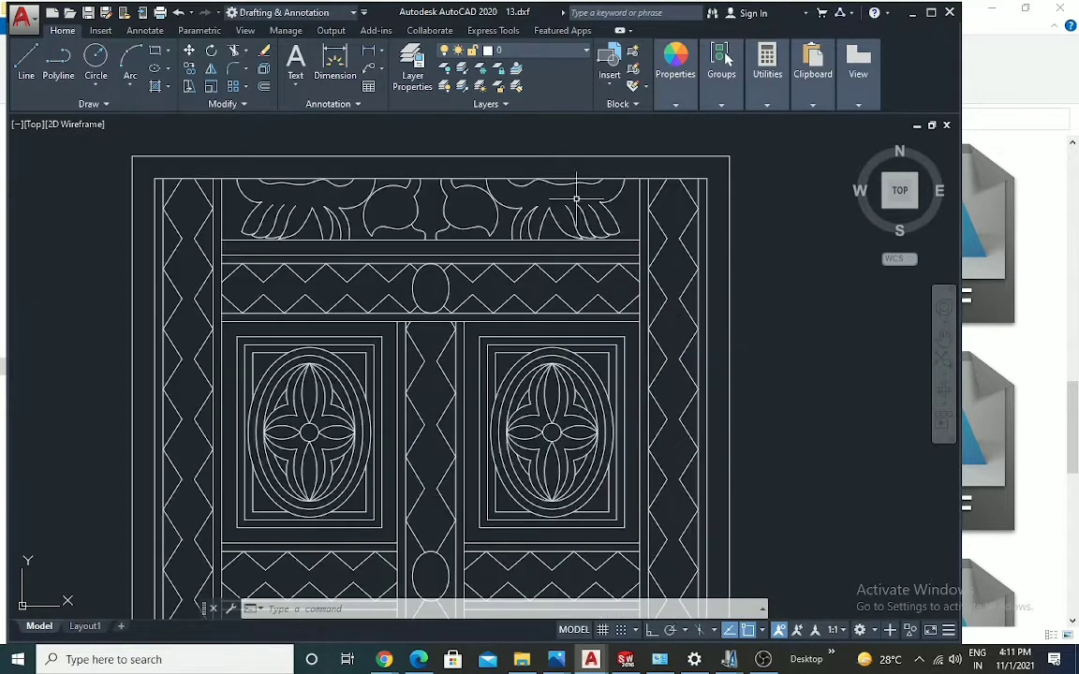
{"action": "scroll", "coordinate": [544, 168], "scroll_direction": "down", "scroll_amount": 5}
{"action": "scroll", "coordinate": [551, 379], "scroll_direction": "up", "scroll_amount": 4}
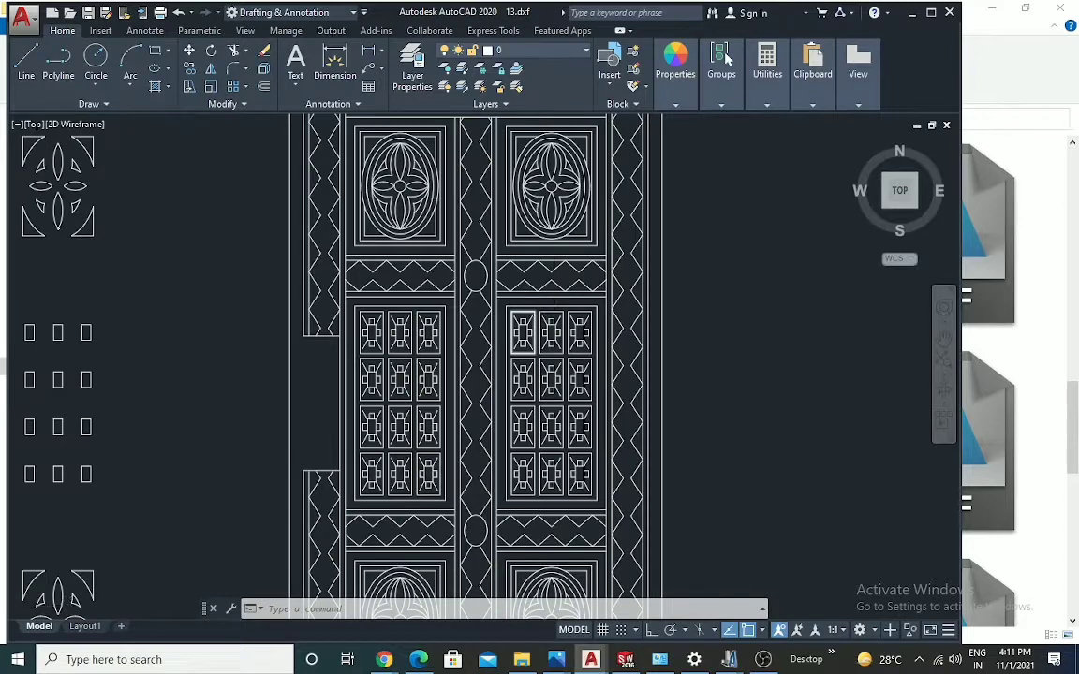
{"action": "scroll", "coordinate": [523, 334], "scroll_direction": "down", "scroll_amount": 5}
{"action": "scroll", "coordinate": [529, 365], "scroll_direction": "up", "scroll_amount": 6}
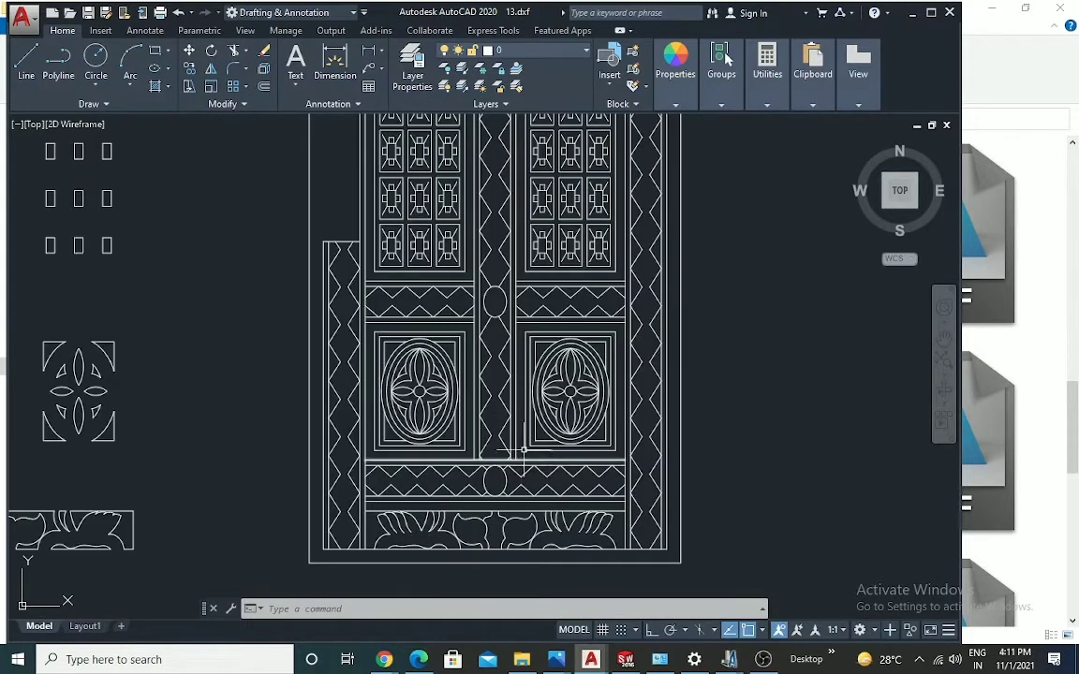
Compare the oval flower panels and carved strips at both ends of the door in 13.dxf, and minimize AutoCAD.
{"action": "scroll", "coordinate": [418, 283], "scroll_direction": "up", "scroll_amount": 3}
{"action": "scroll", "coordinate": [628, 289], "scroll_direction": "down", "scroll_amount": 2}
{"action": "scroll", "coordinate": [558, 216], "scroll_direction": "up", "scroll_amount": 2}
{"action": "scroll", "coordinate": [558, 216], "scroll_direction": "down", "scroll_amount": 4}
{"action": "scroll", "coordinate": [602, 210], "scroll_direction": "up", "scroll_amount": 4}
{"action": "scroll", "coordinate": [600, 214], "scroll_direction": "down", "scroll_amount": 4}
{"action": "scroll", "coordinate": [549, 181], "scroll_direction": "up", "scroll_amount": 4}
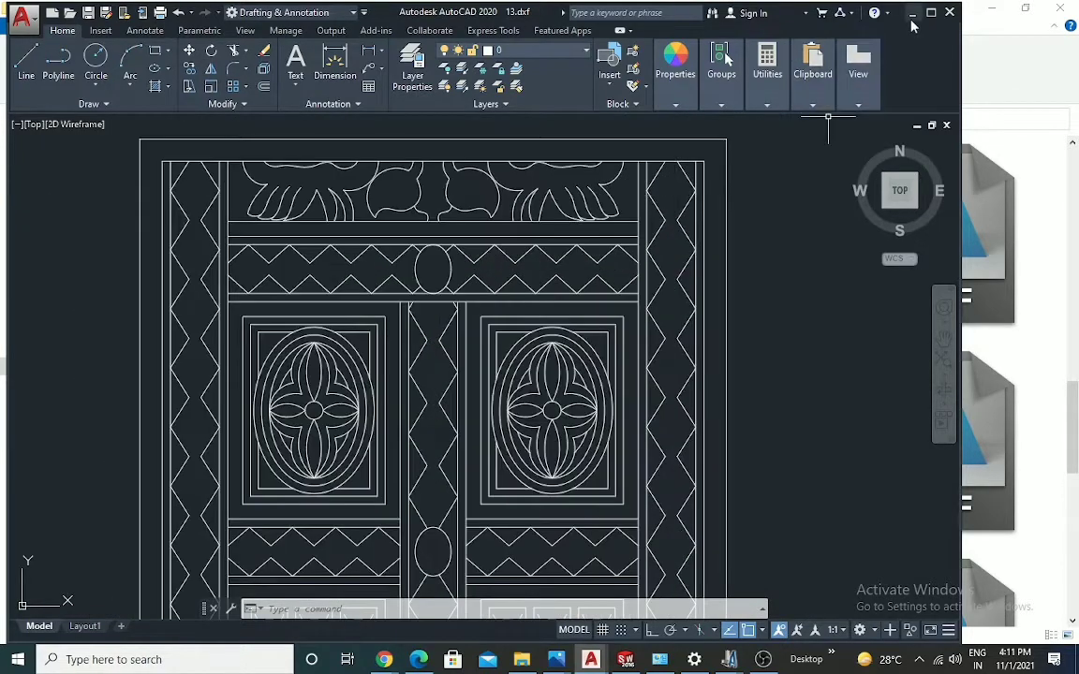
{"action": "left_click", "coordinate": [913, 13]}
{"action": "left_click", "coordinate": [510, 296]}
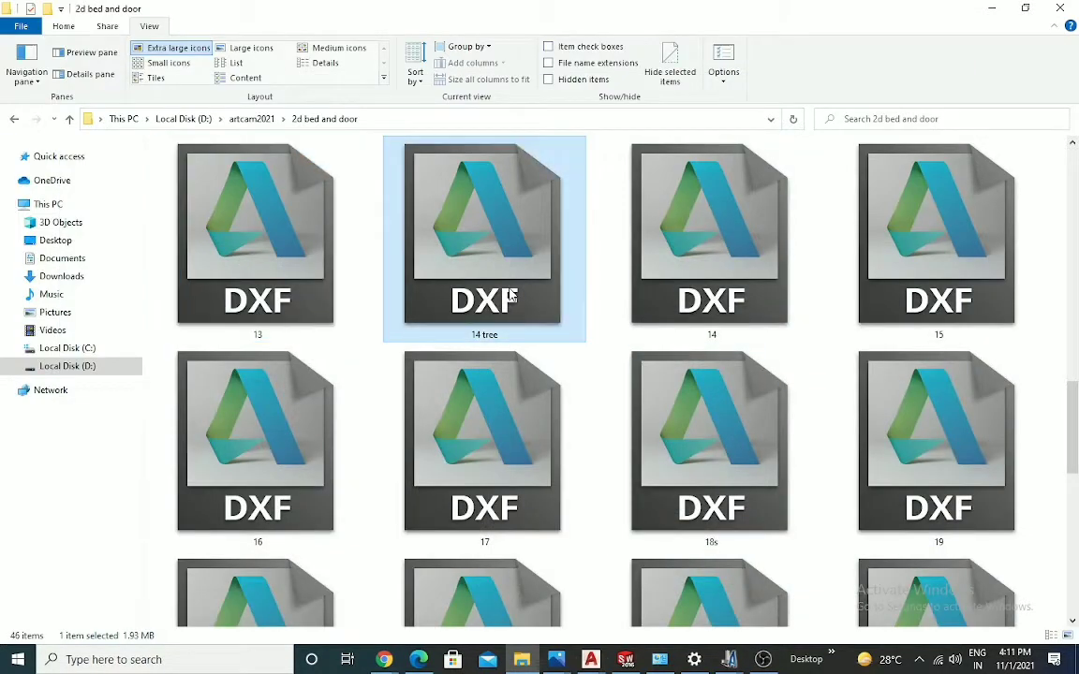
{"action": "double_click", "coordinate": [510, 296]}
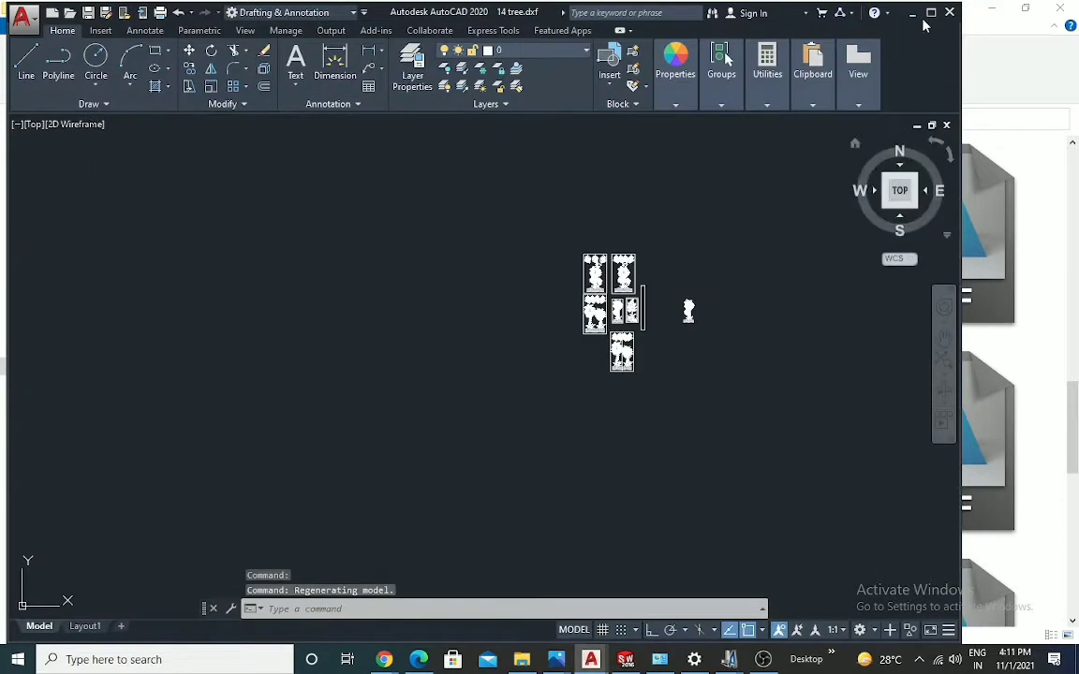
{"action": "left_click", "coordinate": [913, 14]}
Find and open the 1 DXF file near the beginning of the 2d bed and door folder, and fit its drawings in view.
{"action": "scroll", "coordinate": [689, 272], "scroll_direction": "up", "scroll_amount": 8}
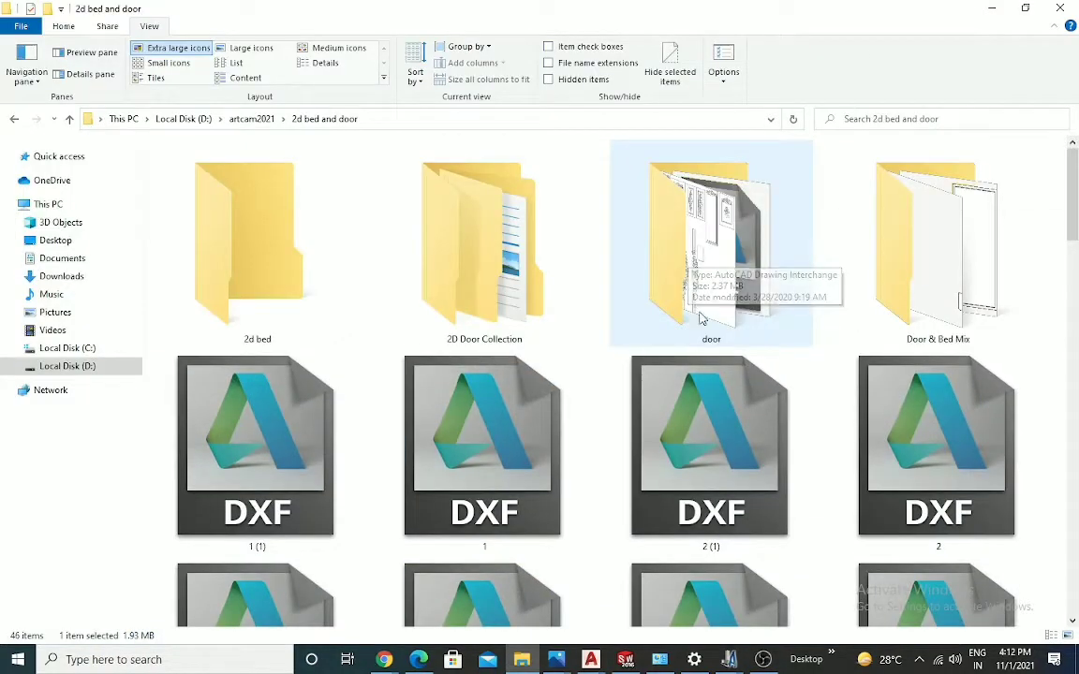
{"action": "left_click", "coordinate": [465, 425]}
{"action": "double_click", "coordinate": [429, 423]}
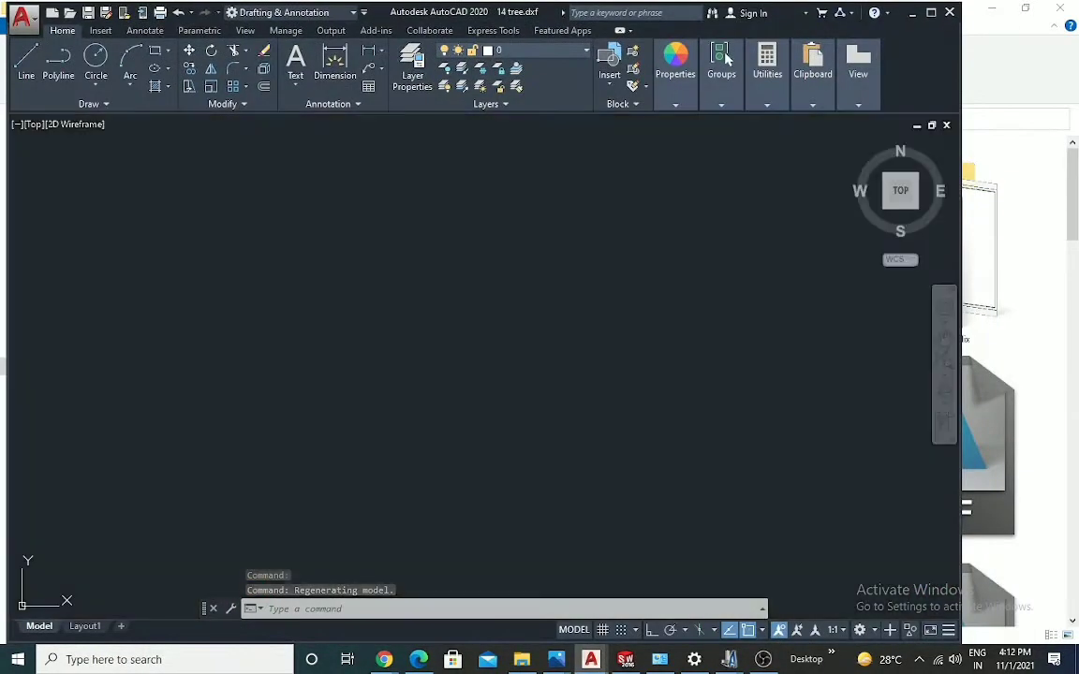
{"action": "middle_click", "coordinate": [576, 293]}
{"action": "middle_click", "coordinate": [576, 293]}
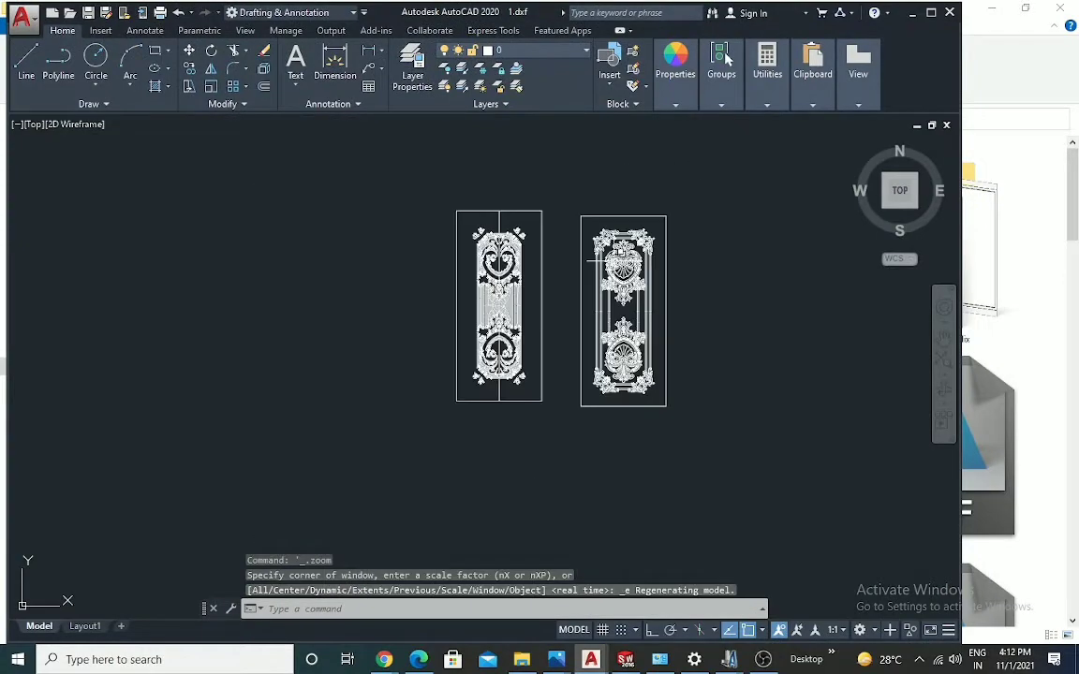
Examine the two ornate carved panels in 1.dxf, looking closely at the central ornaments and the shell medallion.
{"action": "scroll", "coordinate": [420, 281], "scroll_direction": "up", "scroll_amount": 8}
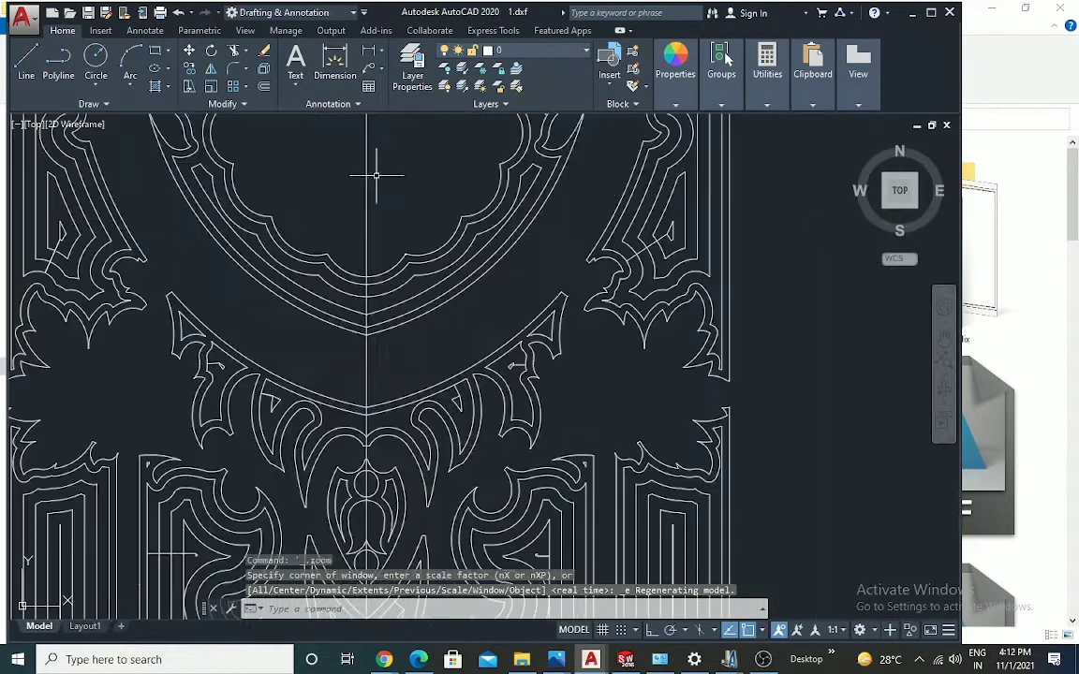
{"action": "scroll", "coordinate": [510, 229], "scroll_direction": "up", "scroll_amount": 4}
{"action": "scroll", "coordinate": [455, 239], "scroll_direction": "down", "scroll_amount": 11}
{"action": "scroll", "coordinate": [428, 170], "scroll_direction": "up", "scroll_amount": 4}
{"action": "scroll", "coordinate": [427, 170], "scroll_direction": "down", "scroll_amount": 4}
{"action": "scroll", "coordinate": [590, 277], "scroll_direction": "up", "scroll_amount": 7}
{"action": "scroll", "coordinate": [438, 219], "scroll_direction": "down", "scroll_amount": 1}
{"action": "scroll", "coordinate": [438, 219], "scroll_direction": "down", "scroll_amount": 3}
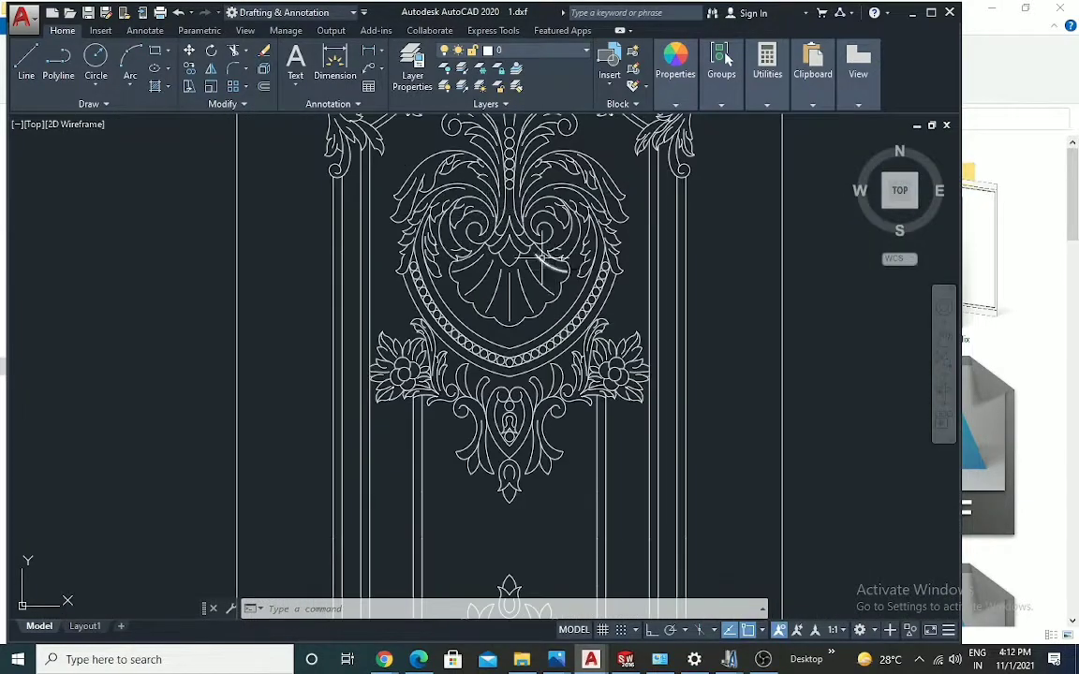
Examine the lower shell medallion, beaded arch and flower clusters of the outlined door panel in 1.dxf, and compare both panels' lower ends.
{"action": "scroll", "coordinate": [542, 474], "scroll_direction": "up", "scroll_amount": 5}
{"action": "scroll", "coordinate": [555, 255], "scroll_direction": "down", "scroll_amount": 2}
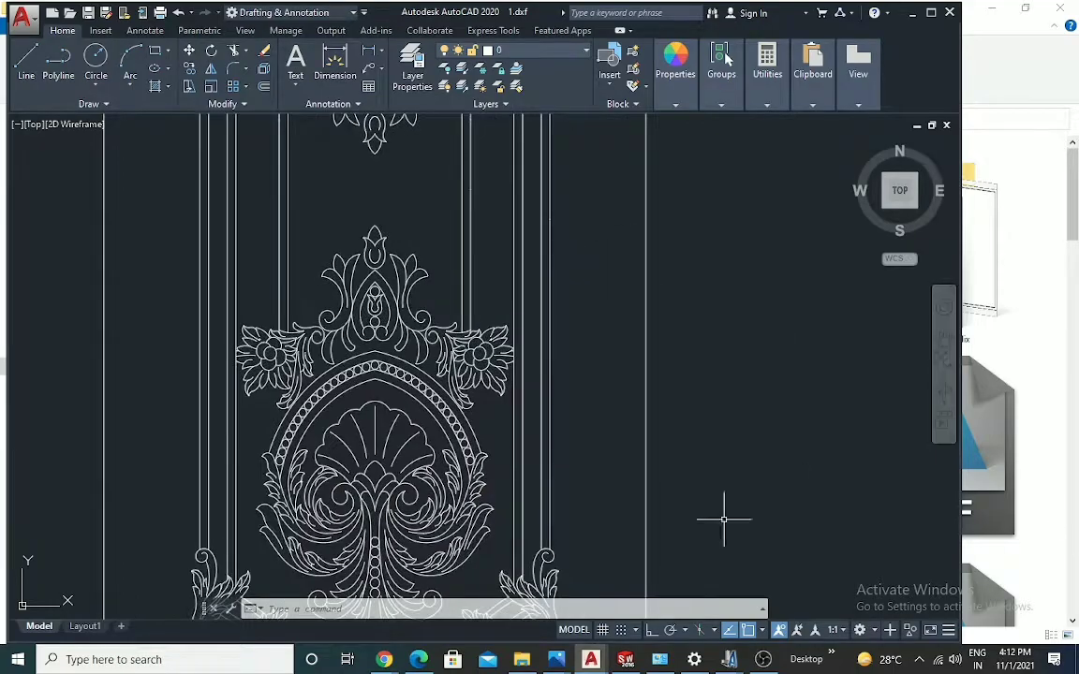
{"action": "scroll", "coordinate": [469, 515], "scroll_direction": "up", "scroll_amount": 5}
{"action": "scroll", "coordinate": [374, 449], "scroll_direction": "down", "scroll_amount": 5}
{"action": "scroll", "coordinate": [365, 449], "scroll_direction": "up", "scroll_amount": 6}
{"action": "scroll", "coordinate": [508, 466], "scroll_direction": "down", "scroll_amount": 6}
{"action": "scroll", "coordinate": [581, 328], "scroll_direction": "up", "scroll_amount": 5}
{"action": "scroll", "coordinate": [580, 329], "scroll_direction": "down", "scroll_amount": 3}
{"action": "scroll", "coordinate": [581, 330], "scroll_direction": "down", "scroll_amount": 4}
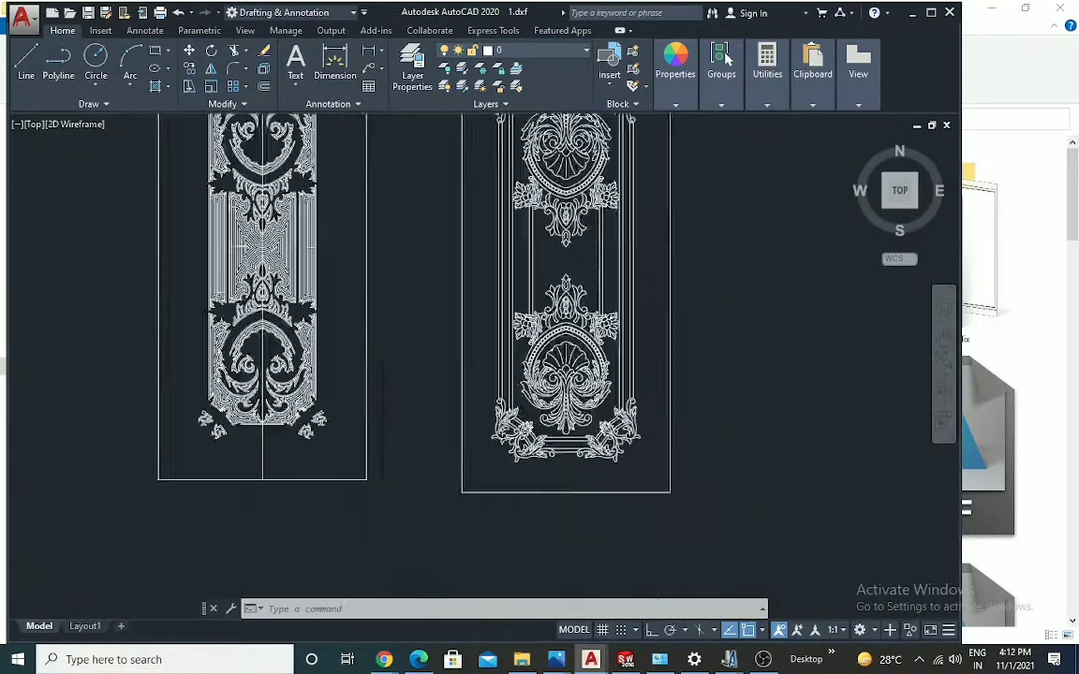
Inspect the leaf scrolls at the outlined panel's upper corner, and return to the 2d bed and door folder to browse further DXF files.
{"action": "scroll", "coordinate": [640, 174], "scroll_direction": "up", "scroll_amount": 7}
{"action": "scroll", "coordinate": [640, 175], "scroll_direction": "down", "scroll_amount": 7}
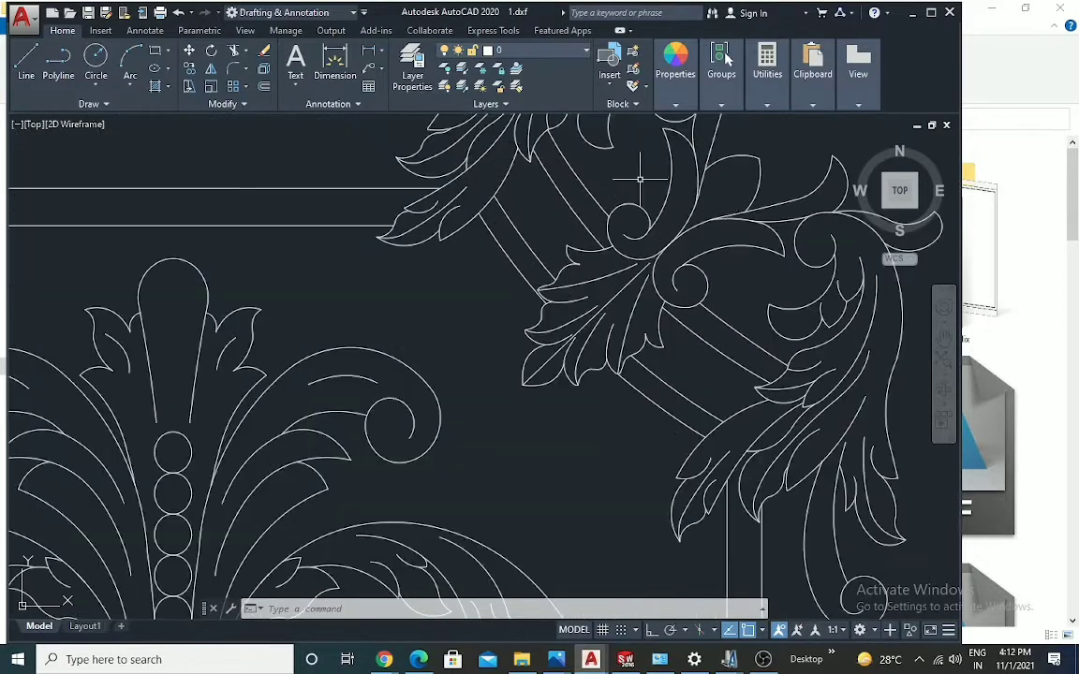
{"action": "scroll", "coordinate": [592, 177], "scroll_direction": "down", "scroll_amount": 2}
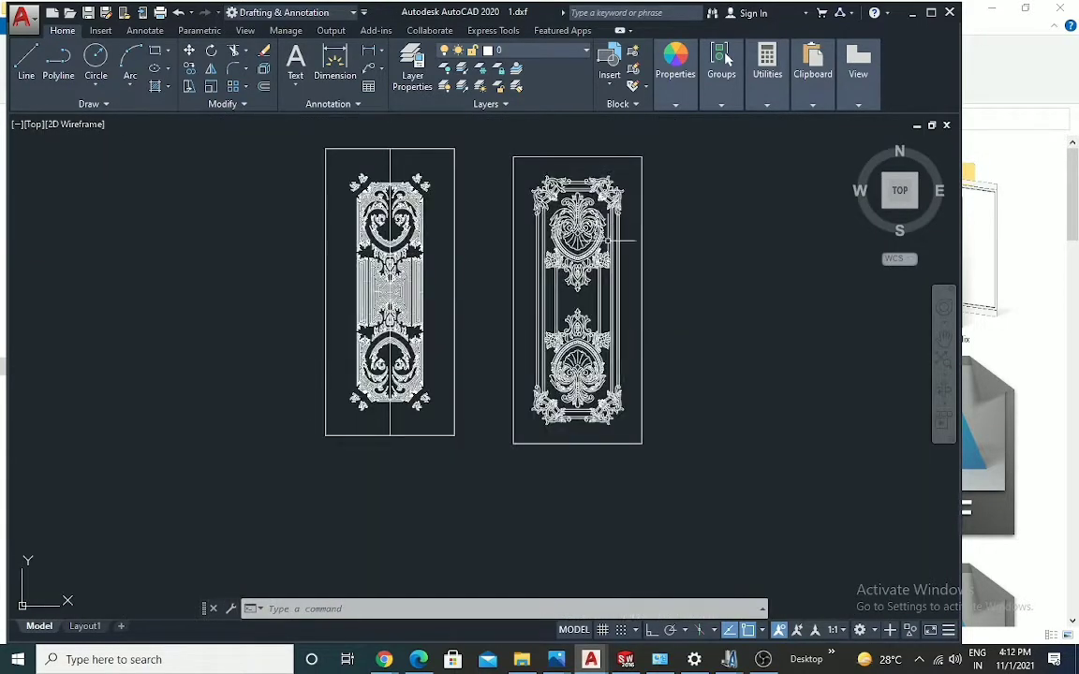
{"action": "left_click", "coordinate": [912, 13]}
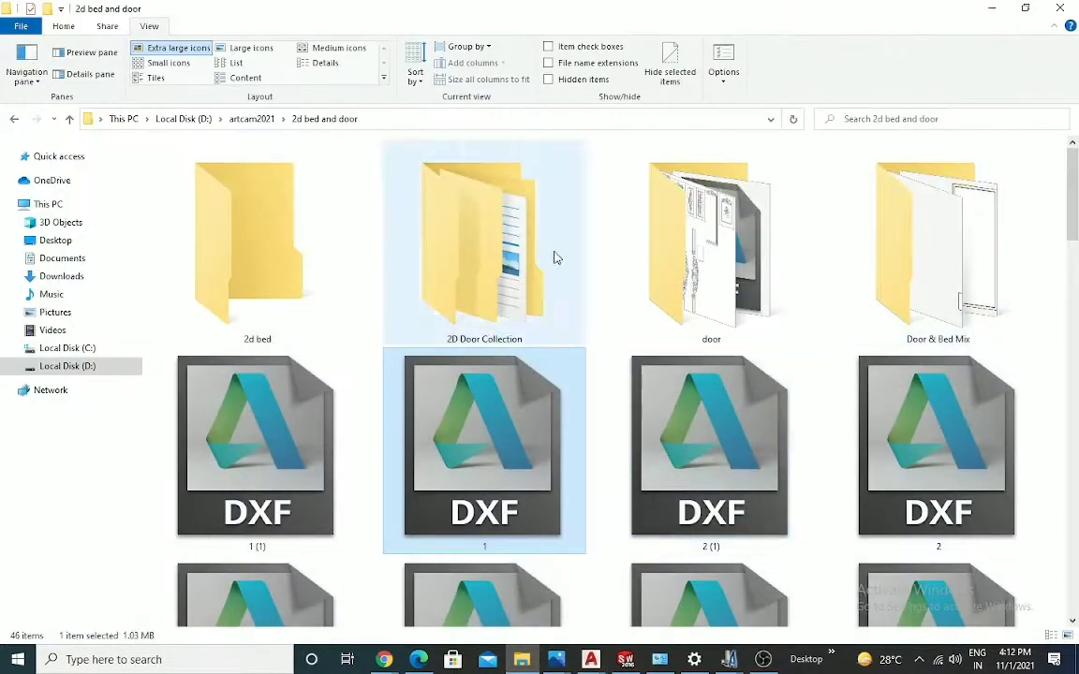
{"action": "scroll", "coordinate": [566, 405], "scroll_direction": "down", "scroll_amount": 3}
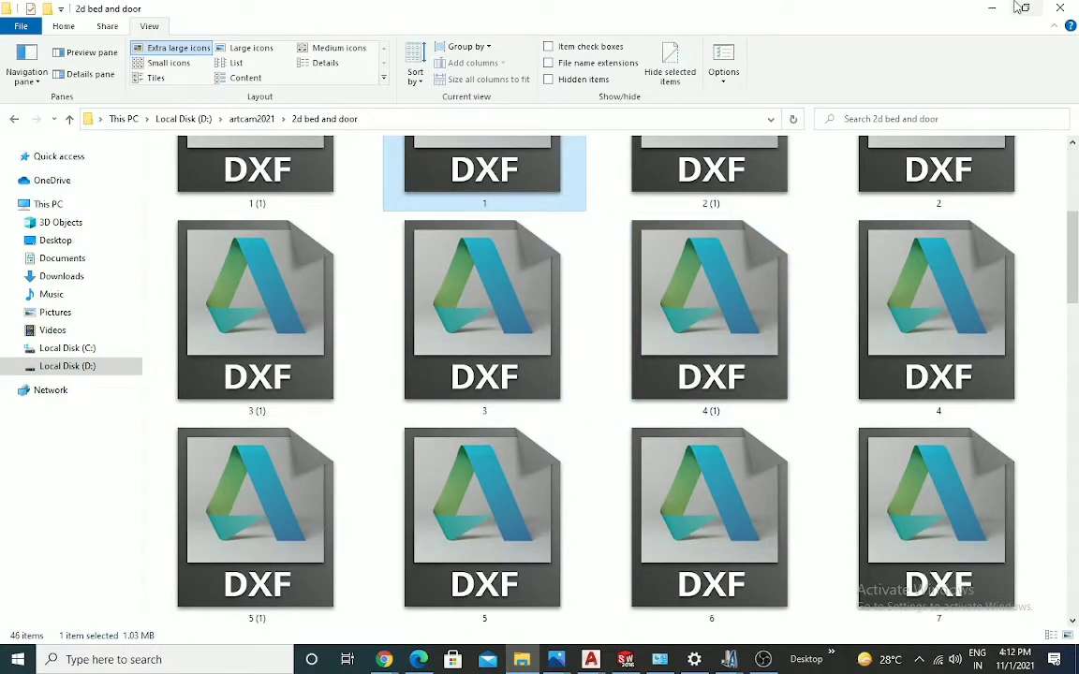